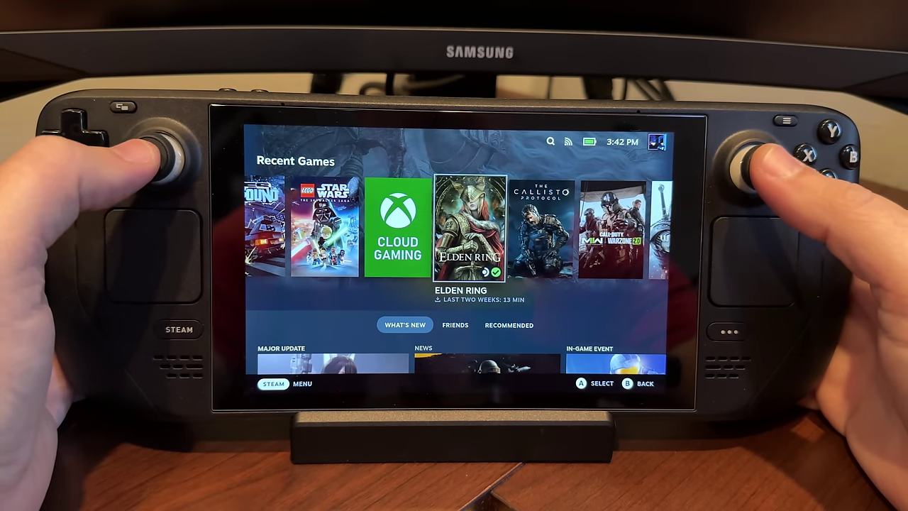
Look at the Marvel's Midnight Suns game page from the recent games, then return to the home screen
key("Left")
key("Left")
key("Left")
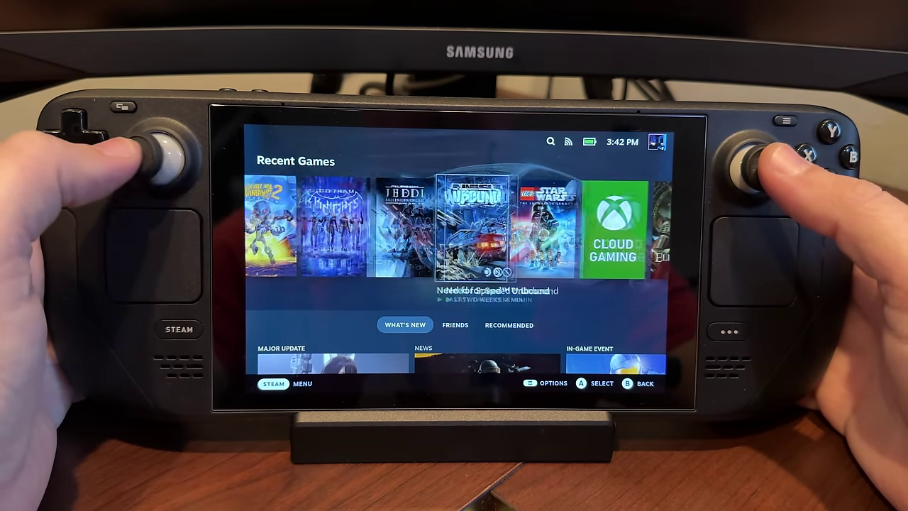
key("Left")
key("Left")
key("Left")
key("Left")
key("Left")
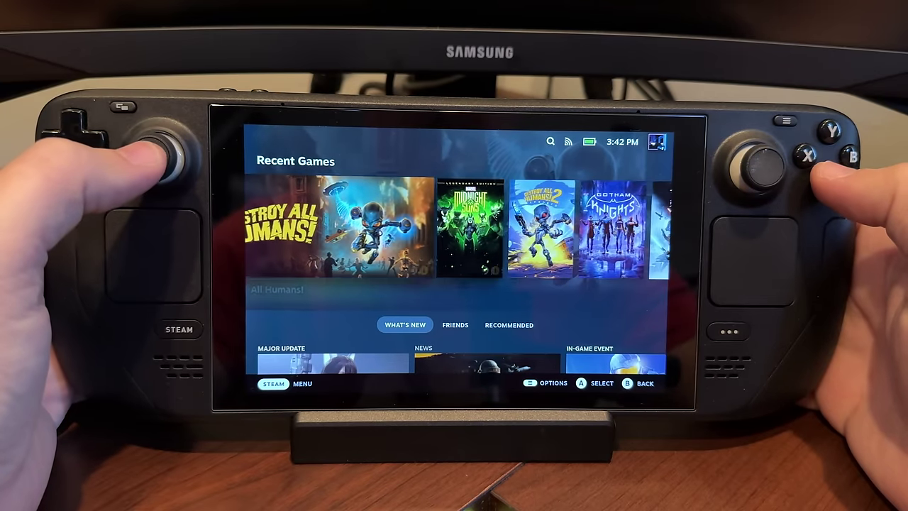
key("Right")
key("Return")
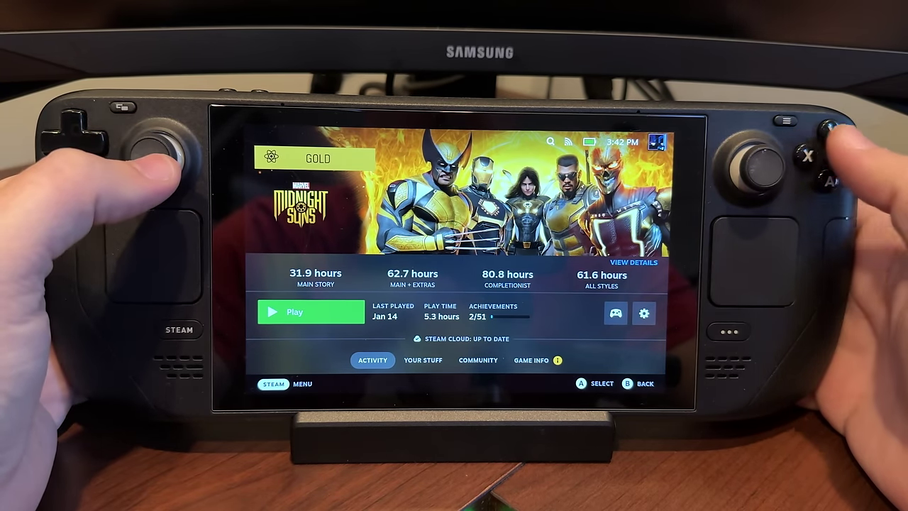
key("Escape")
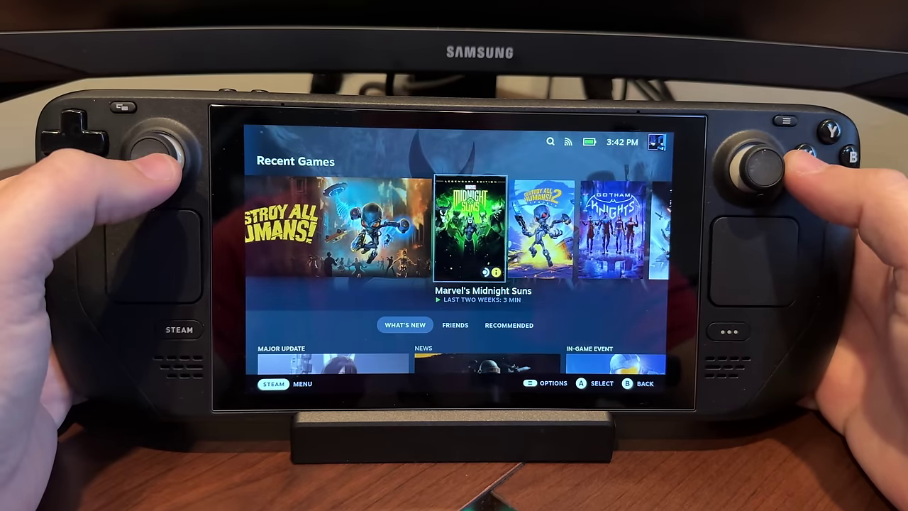
key("Right")
key("Right")
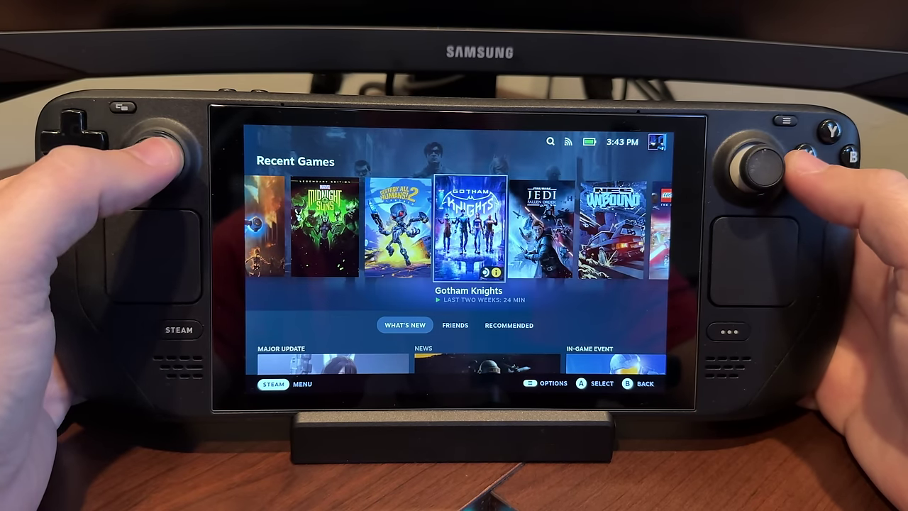
key("Right")
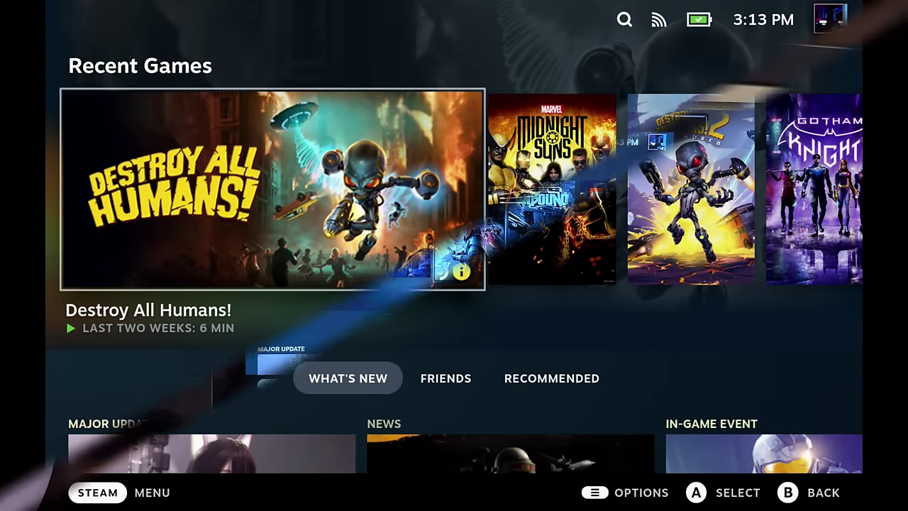
Open the Steam Deck's Settings from the main Steam menu
key("ctrl+1")
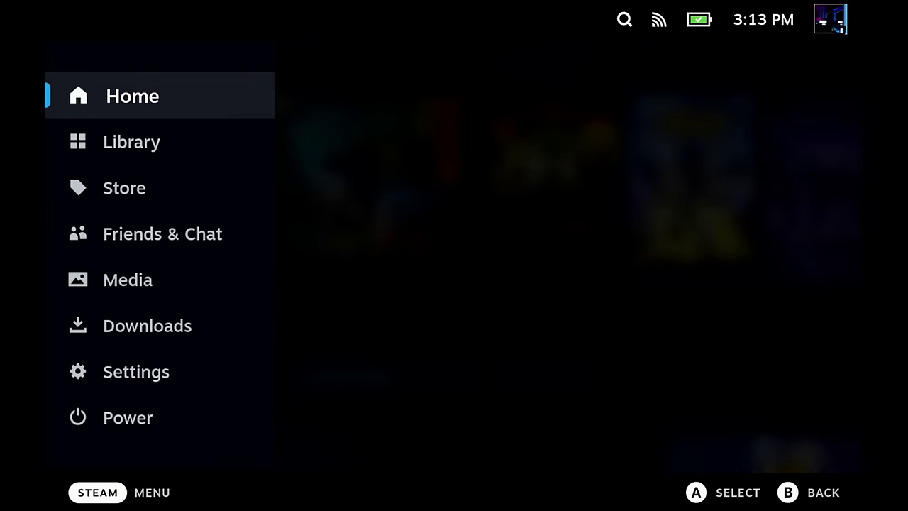
key("Up")
key("Up")
key("Return")
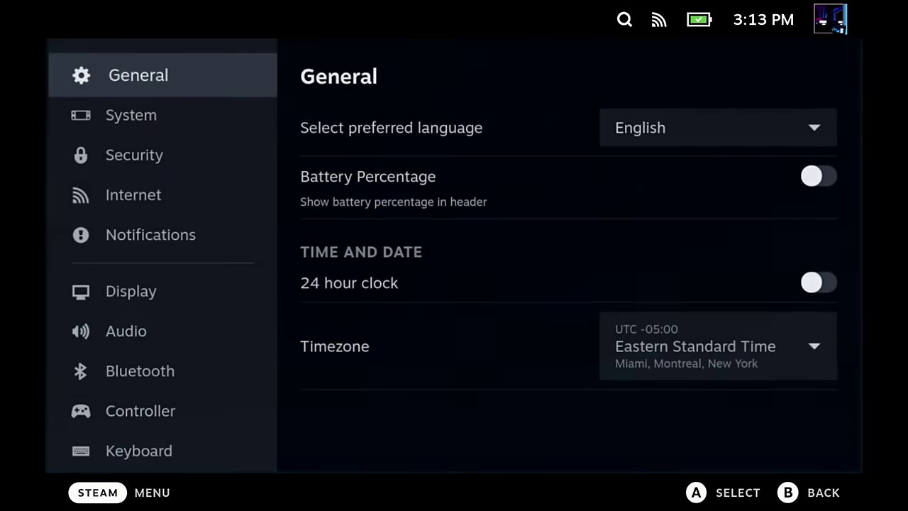
Go to the Enable Developer Mode option in the System settings and check its state
key("Down")
key("Right")
key("Down")
key("Down")
key("Down")
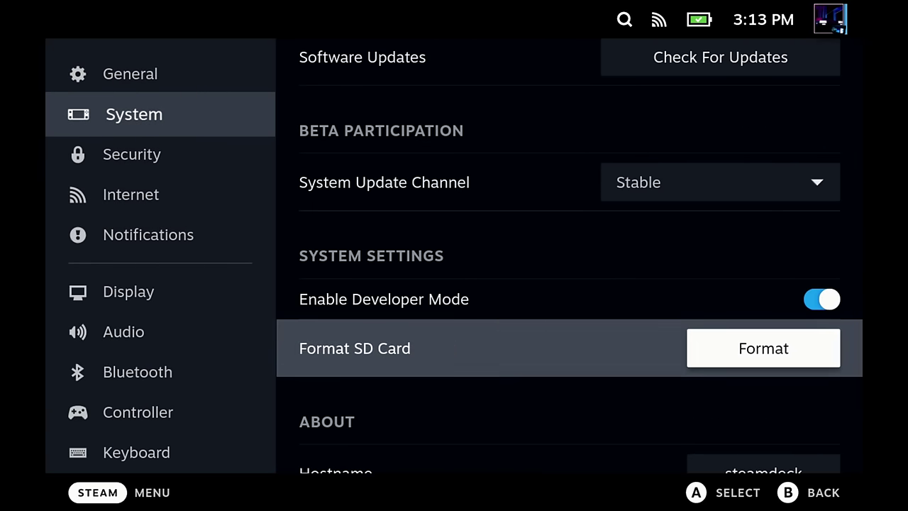
key("Up")
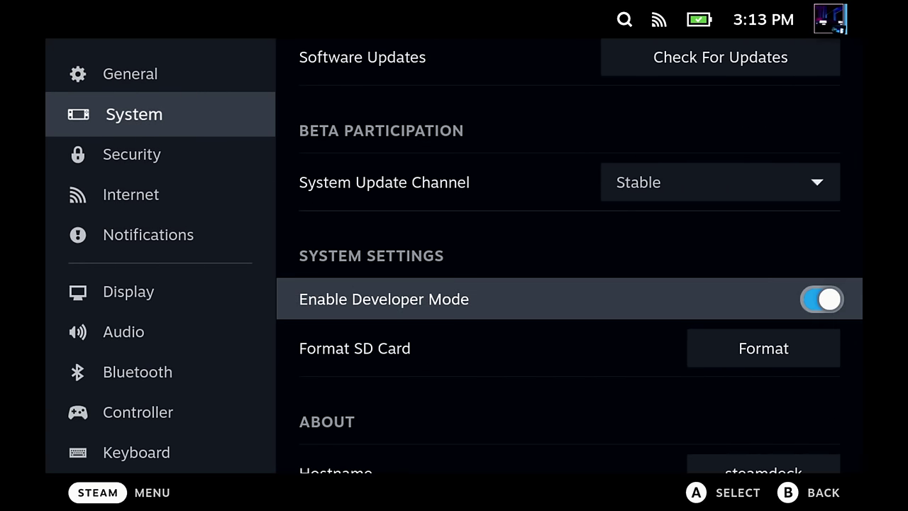
Go down the list of settings categories to the Developer page
key("Left")
key("Down")
key("Down")
key("Down")
key("Down")
key("Down")
key("Down")
key("Down")
key("Down")
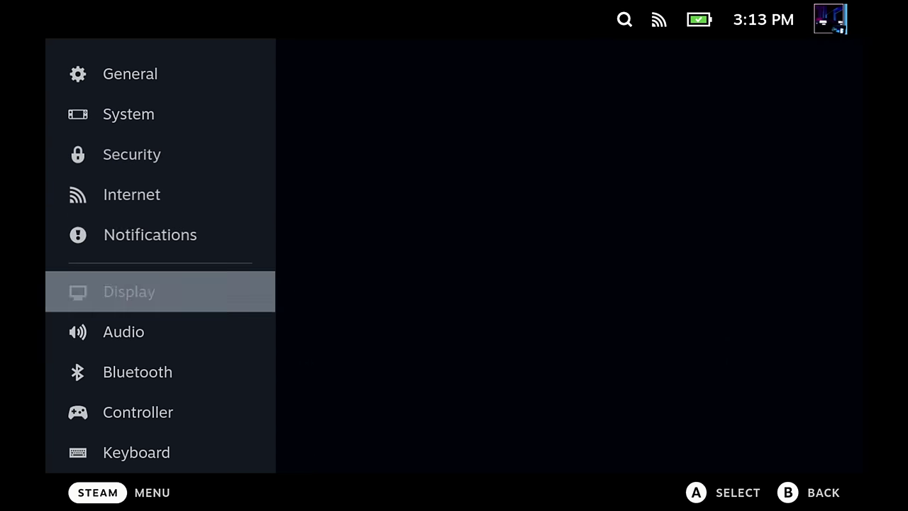
key("Down")
key("Down")
key("Down")
key("Down")
key("Down")
key("Down")
key("Down")
key("Down")
key("Down")
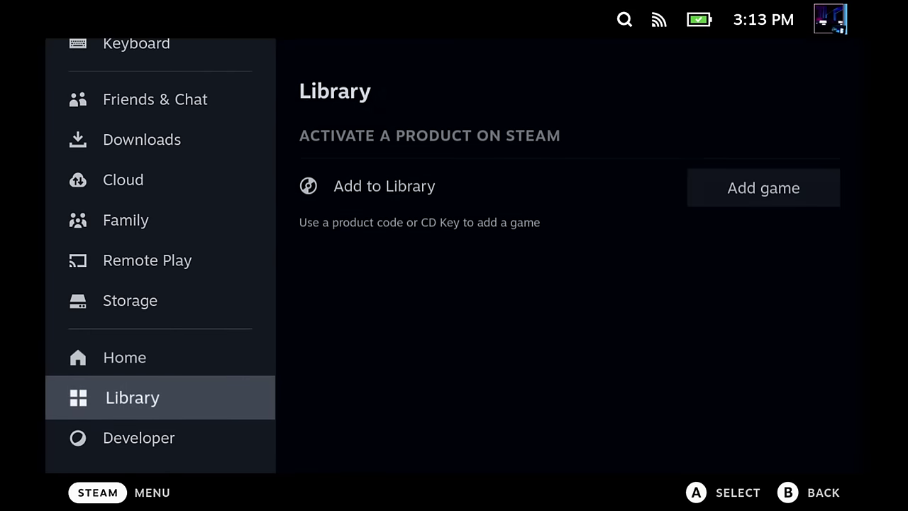
Look through the Developer settings, from Profiling and Steam Play down to the Miscellaneous options
key("Right")
key("Down")
key("Down")
key("Down")
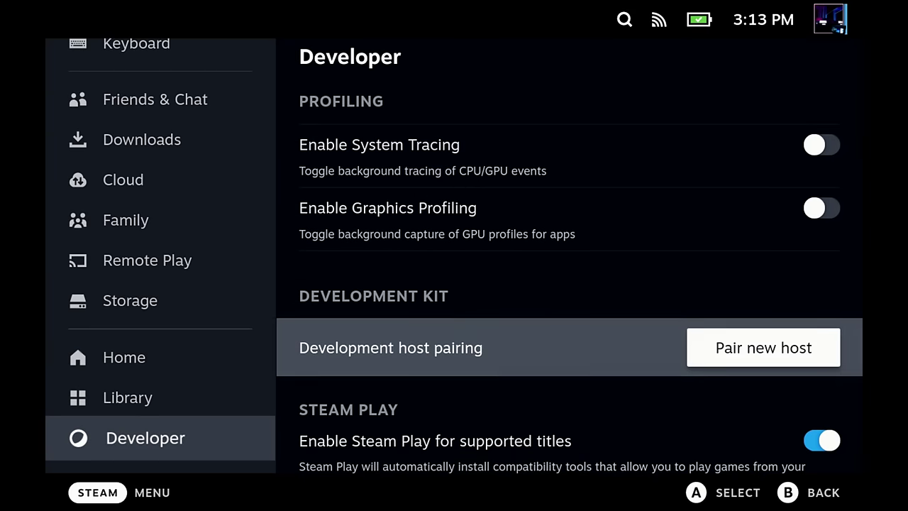
key("Down")
key("Down")
key("Down")
key("Down")
key("Down")
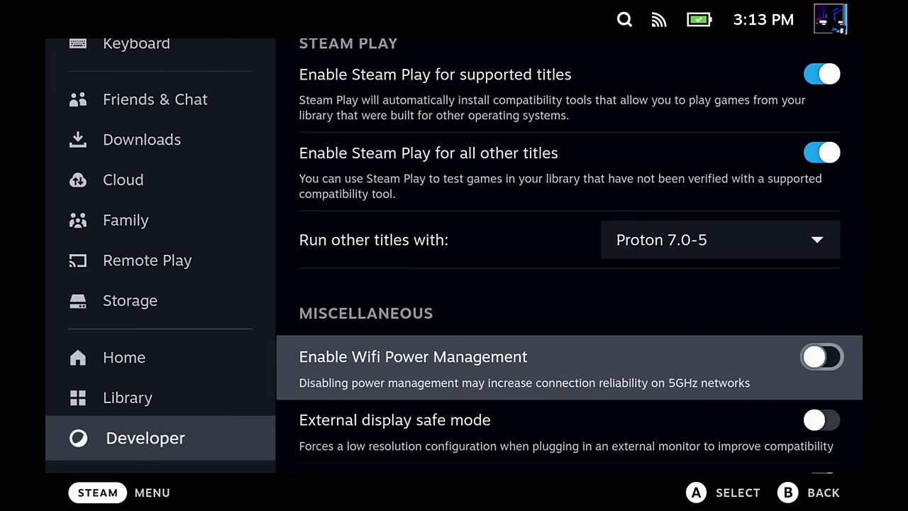
key("Down")
key("Down")
key("Down")
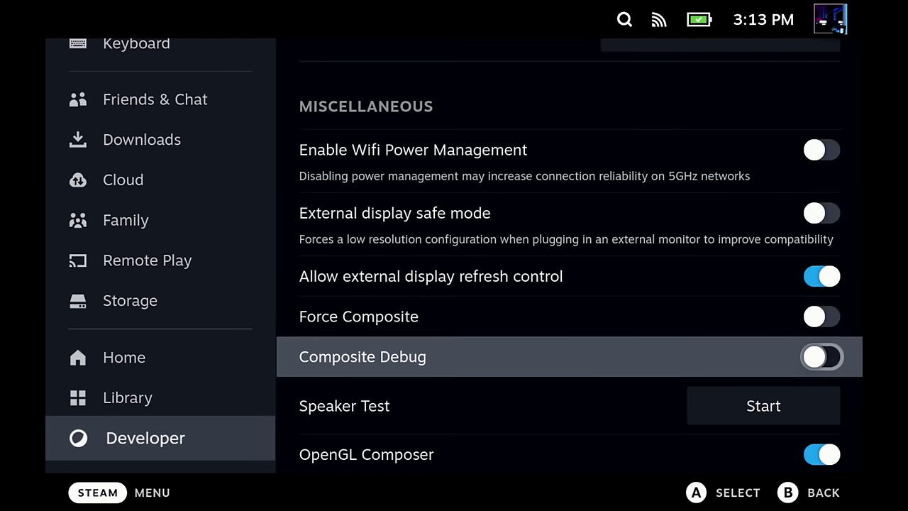
key("Down")
key("Down")
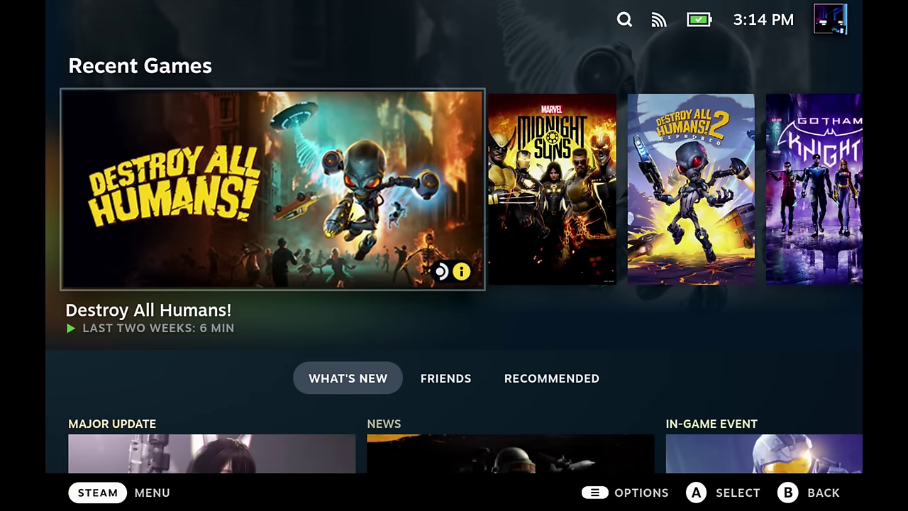
Switch the Steam Deck from gaming mode to the desktop through its power options
key("Escape")
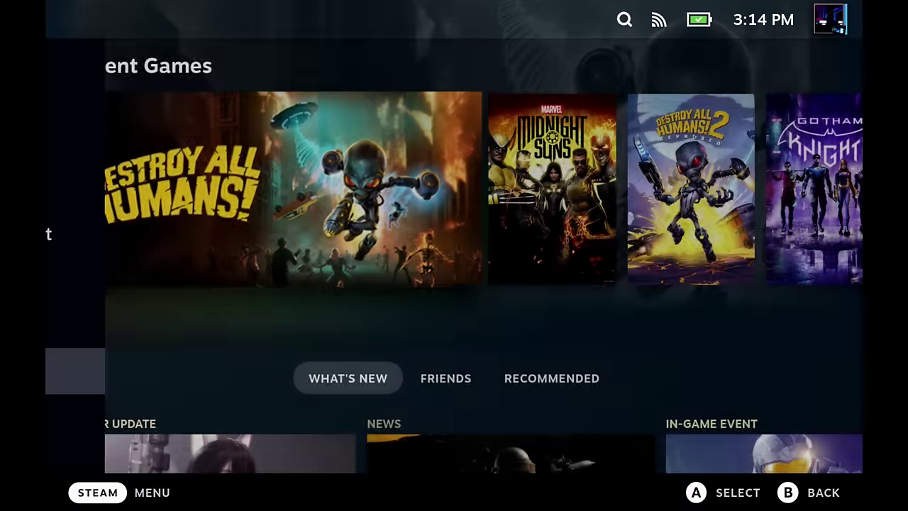
key("Down")
key("Return")
key("Down")
key("Down")
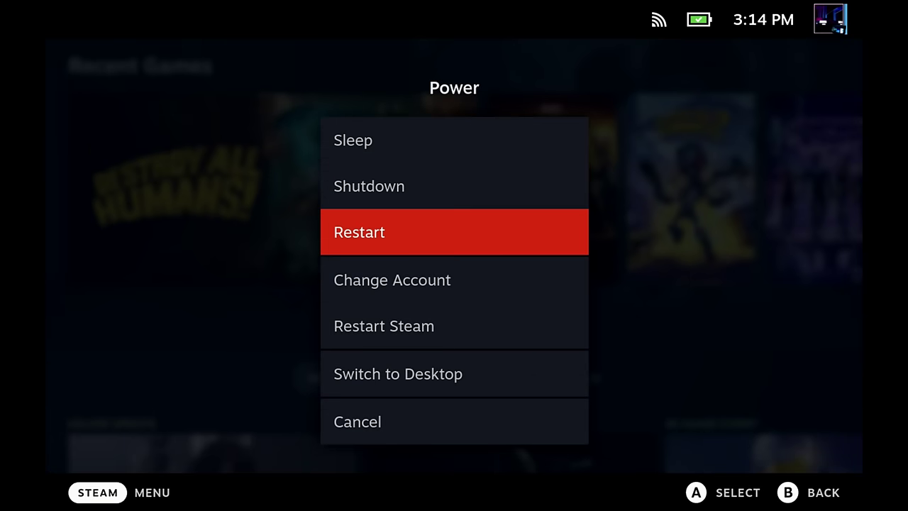
key("Down")
key("Down")
key("Down")
key("Return")
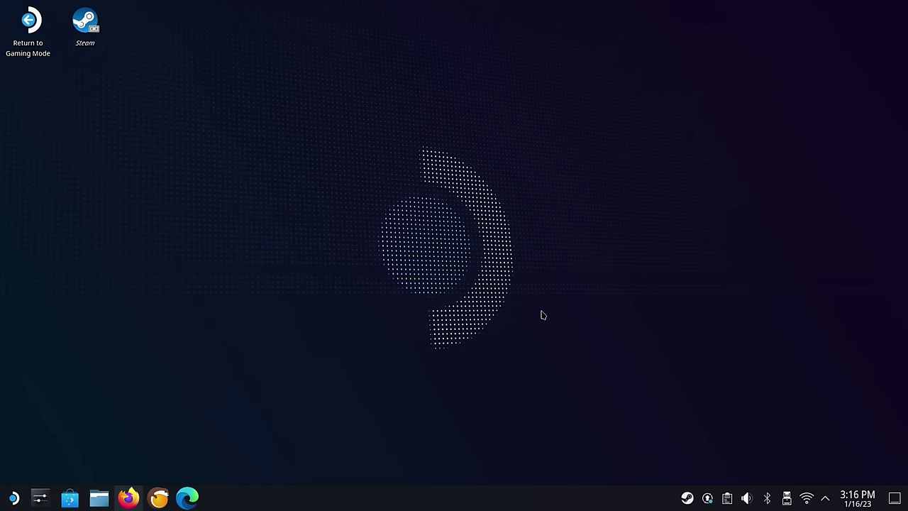
Search the web for "decky loader" in Firefox and open the SteamDeckHomebrew/decky-loader GitHub repository
left_click(129, 498)
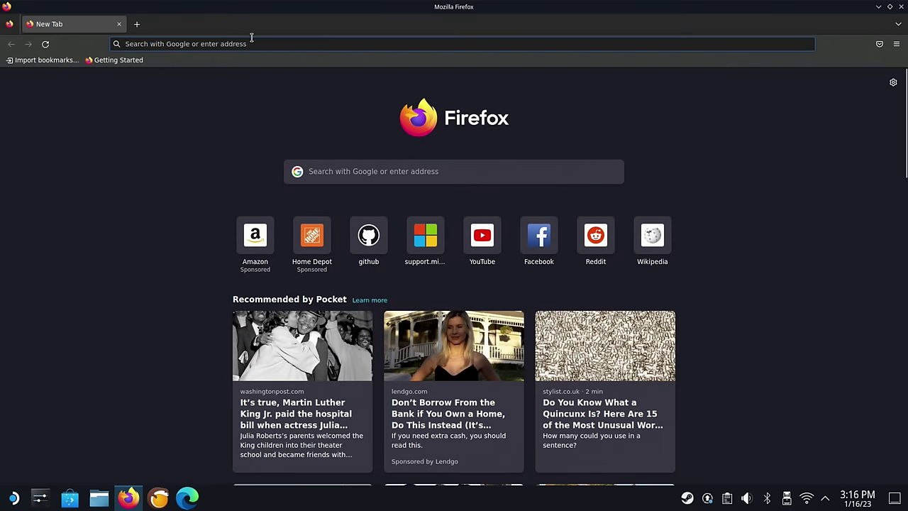
left_click(251, 43)
type("decky ")
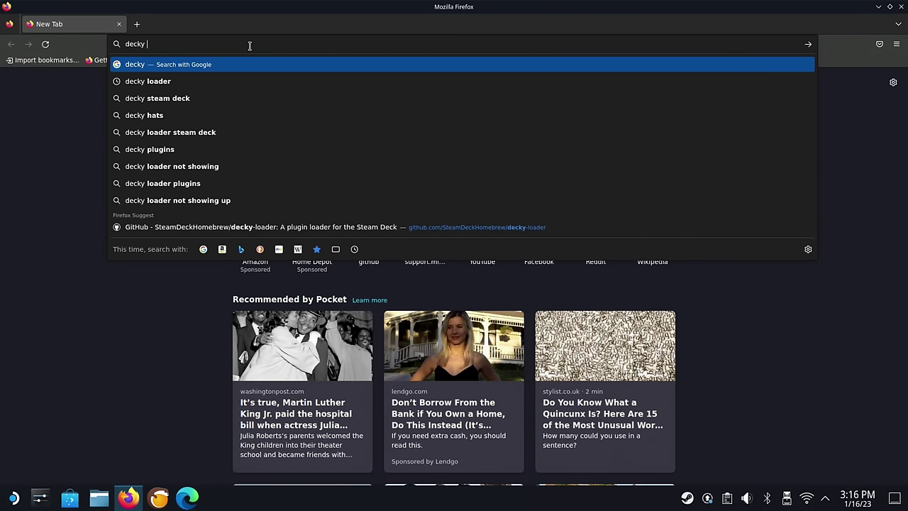
type("loader")
key("Return")
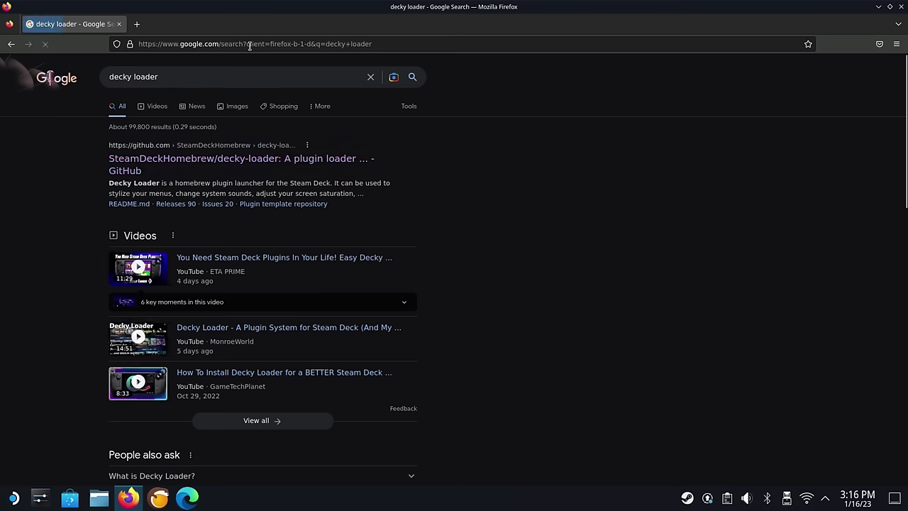
left_click(160, 164)
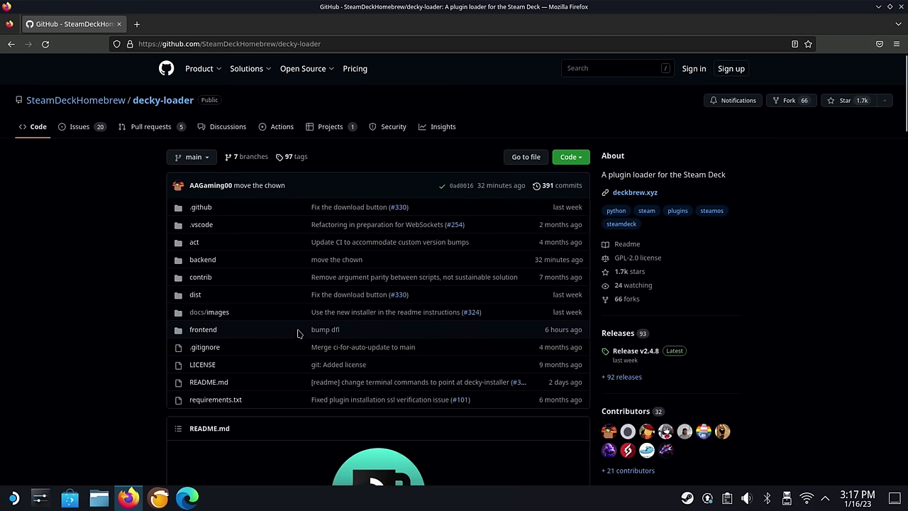
Read the decky-loader README's features, common issues, installation and uninstallation sections
scroll(297, 332, "down", 5)
scroll(297, 333, "down", 3)
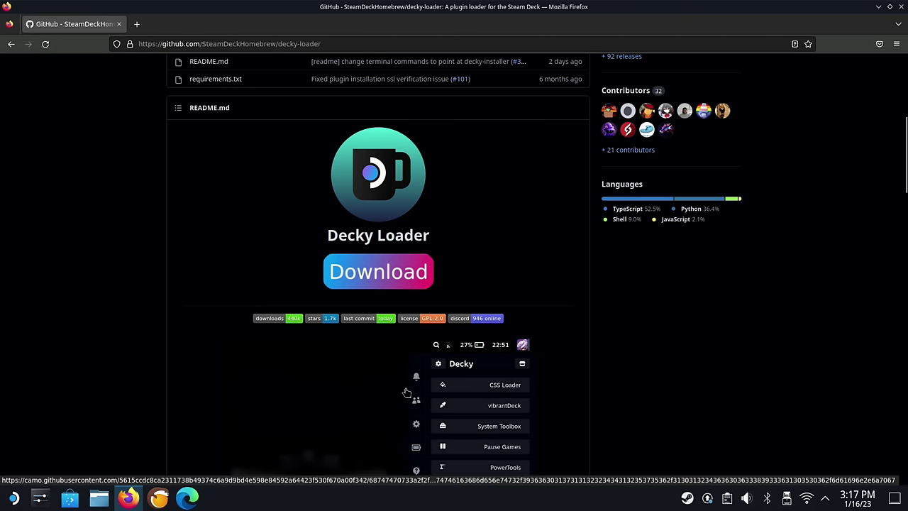
scroll(407, 392, "down", 6)
scroll(406, 393, "down", 1)
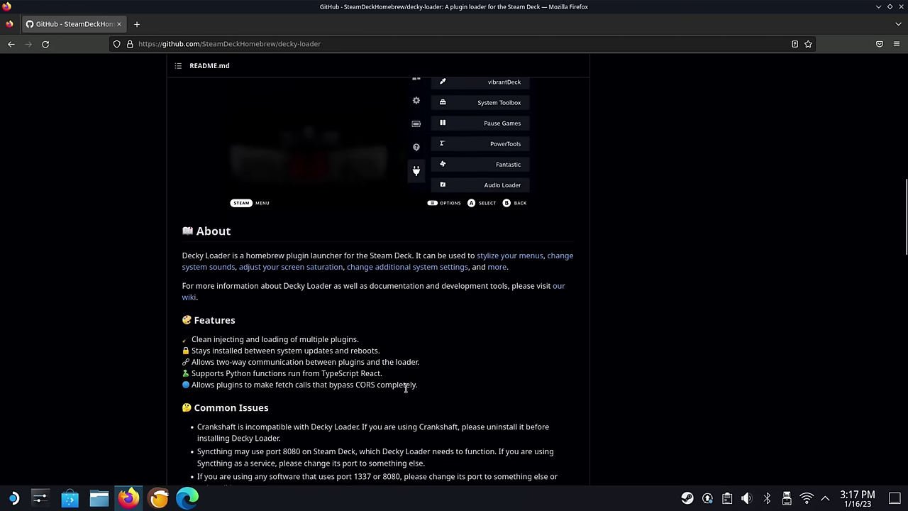
scroll(419, 356, "down", 1)
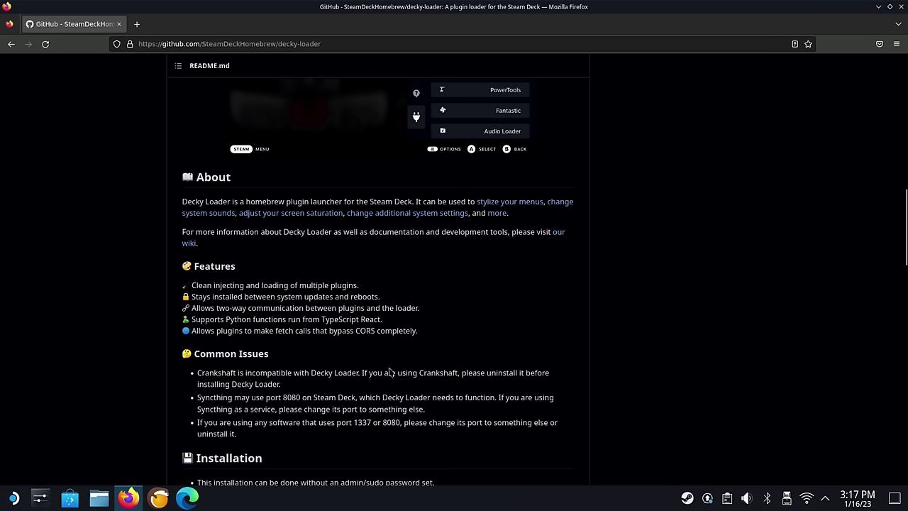
scroll(435, 417, "down", 3)
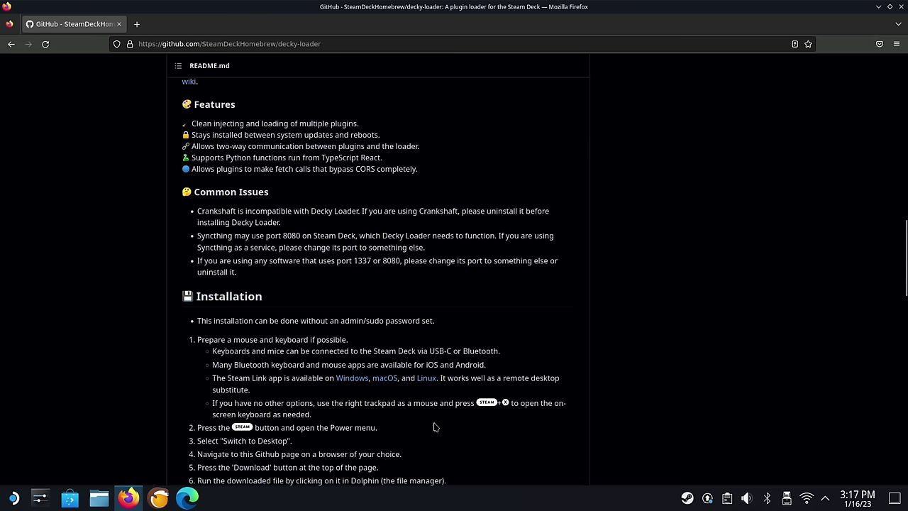
scroll(436, 427, "down", 2)
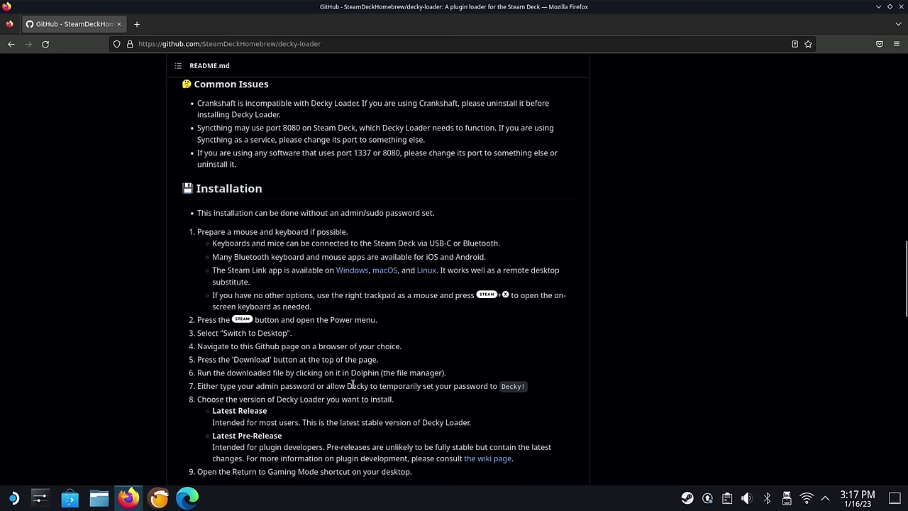
scroll(349, 414, "down", 3)
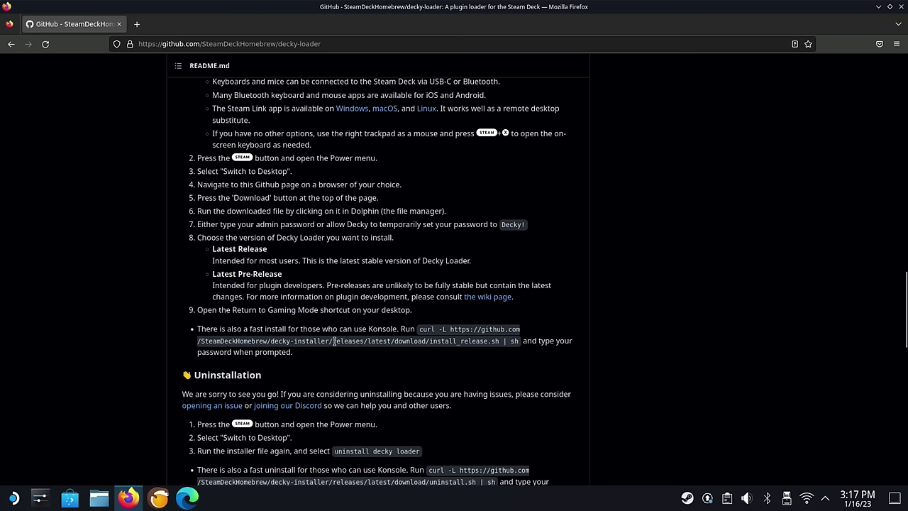
scroll(269, 351, "down", 3)
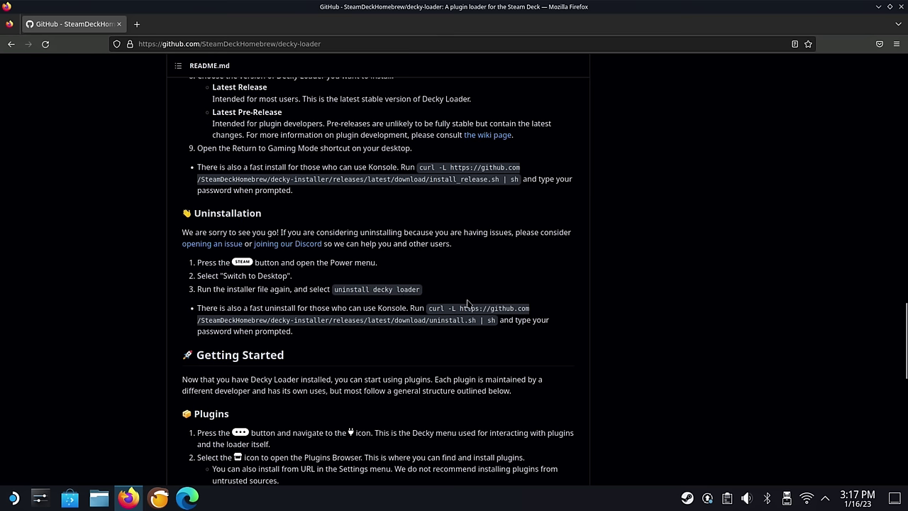
Download the Decky Loader installer, decky_installer.desktop, from the README and close Firefox
scroll(466, 261, "up", 10)
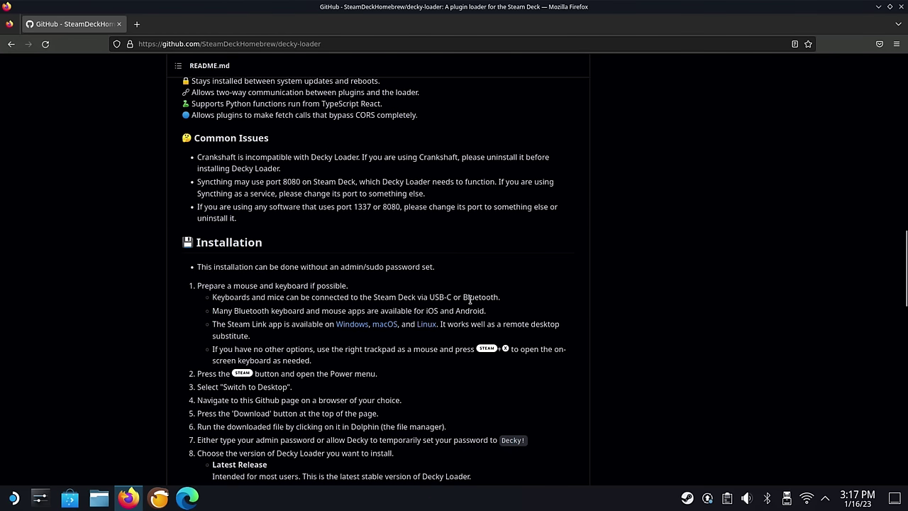
scroll(470, 303, "up", 8)
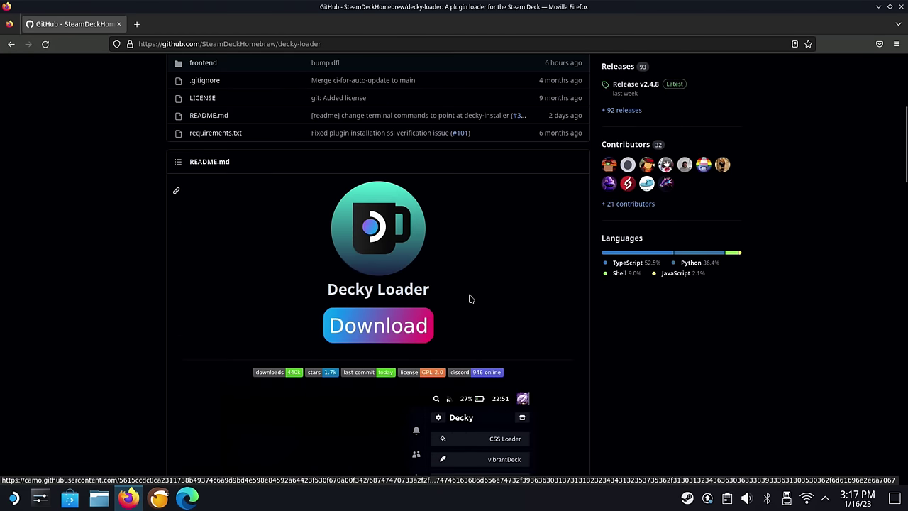
left_click(374, 336)
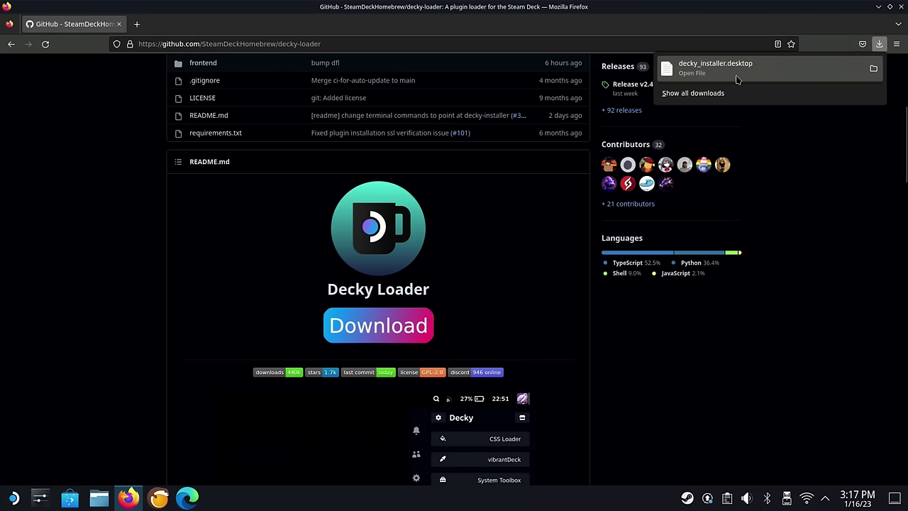
left_click(901, 7)
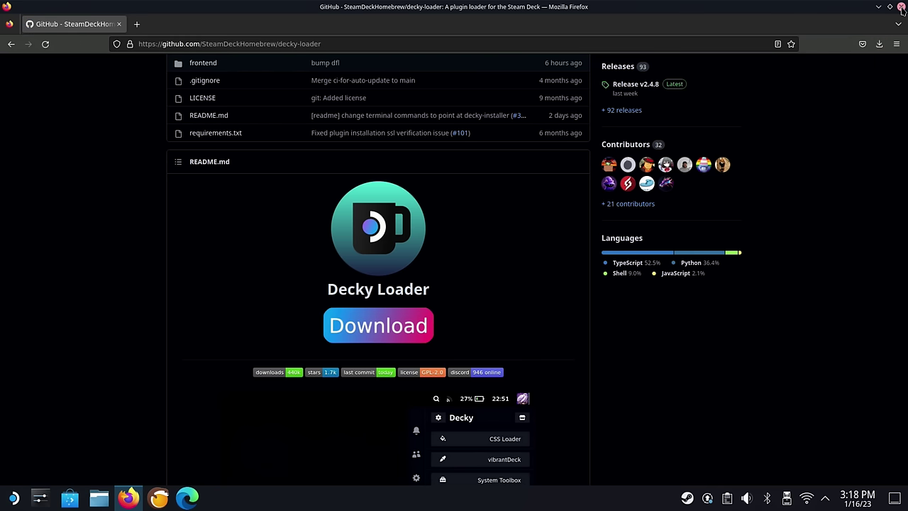
left_click(902, 10)
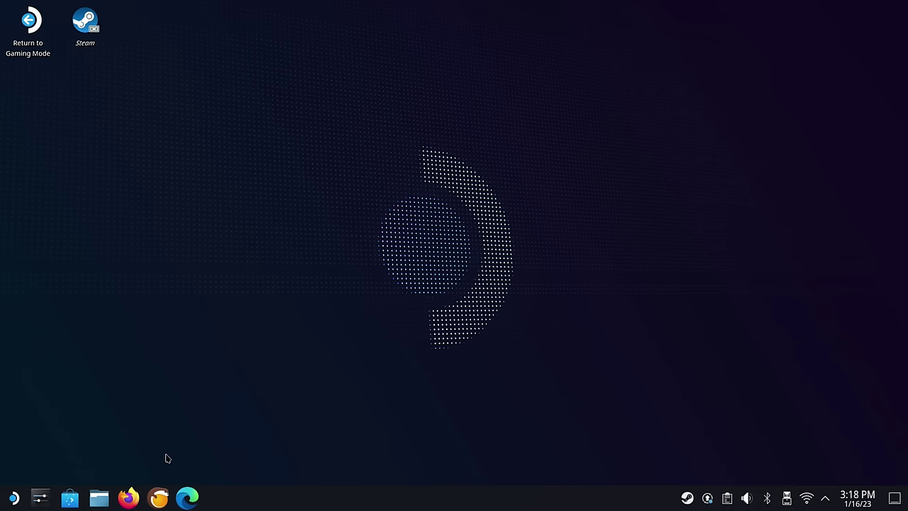
Open the Downloads folder in the file manager and run decky_installer.desktop
left_click(99, 497)
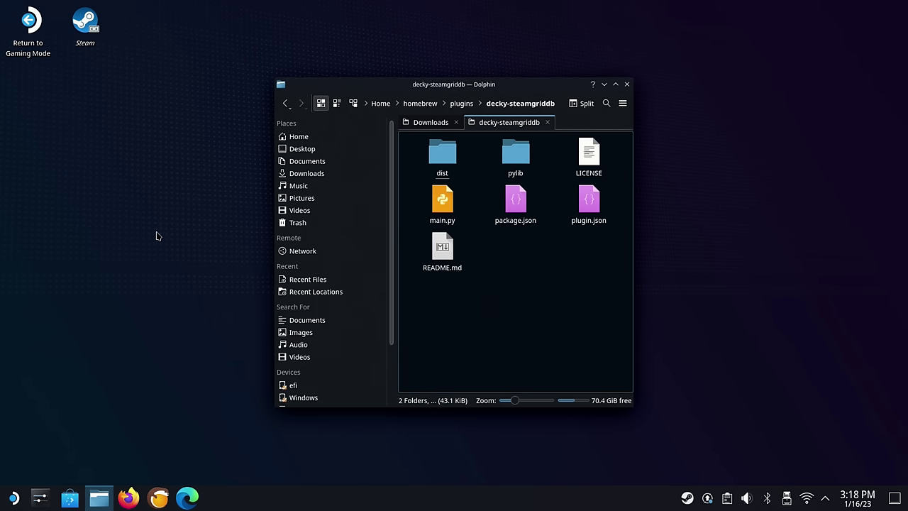
left_click(304, 186)
left_click(306, 173)
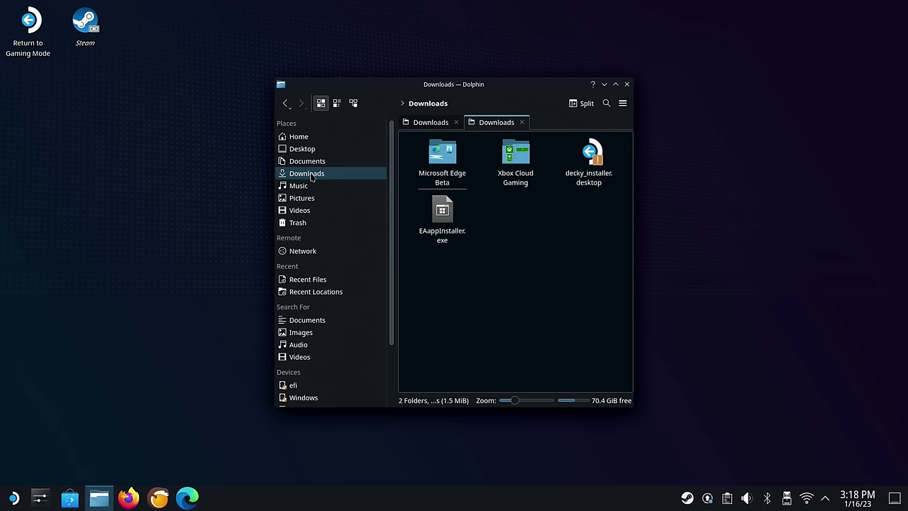
left_click(590, 168)
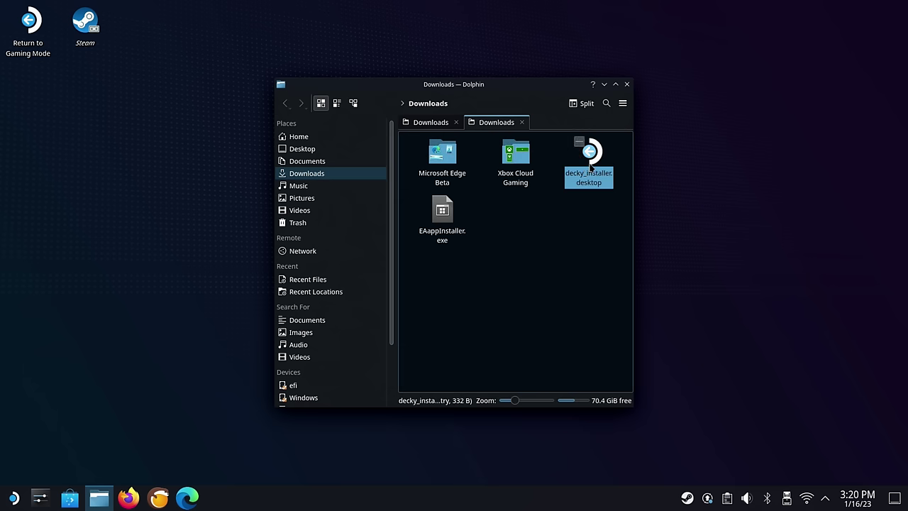
double_click(591, 166)
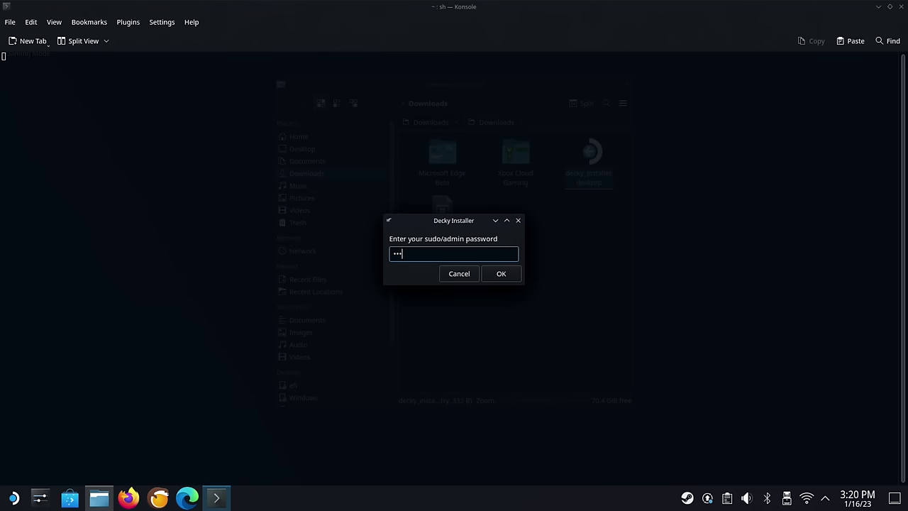
Enter the sudo/admin password, install the recommended release version of Decky Loader and close the finished installer
key("Return")
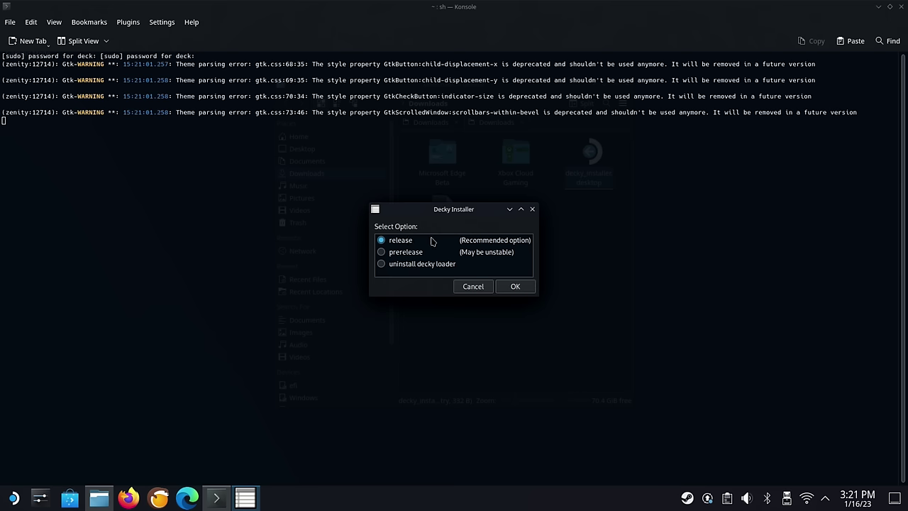
left_click(511, 284)
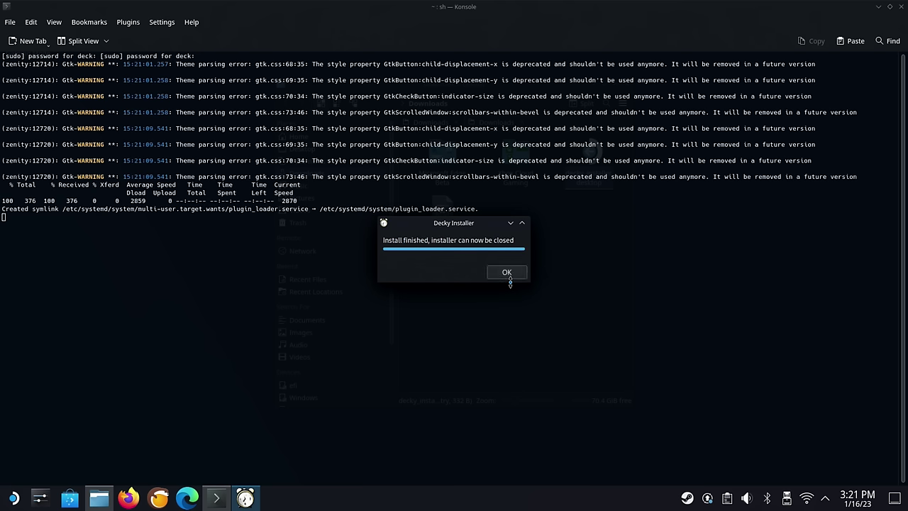
left_click(518, 272)
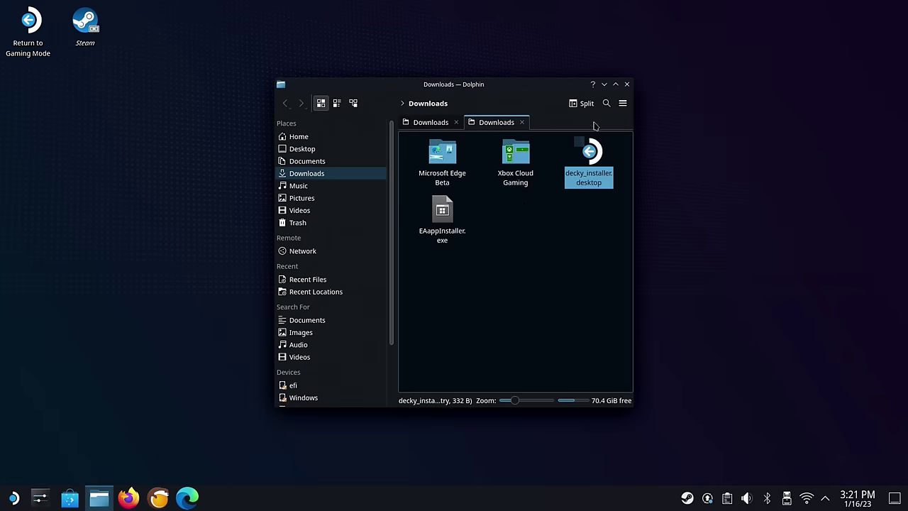
Close the file manager and return the Steam Deck to Gaming Mode
left_click(627, 85)
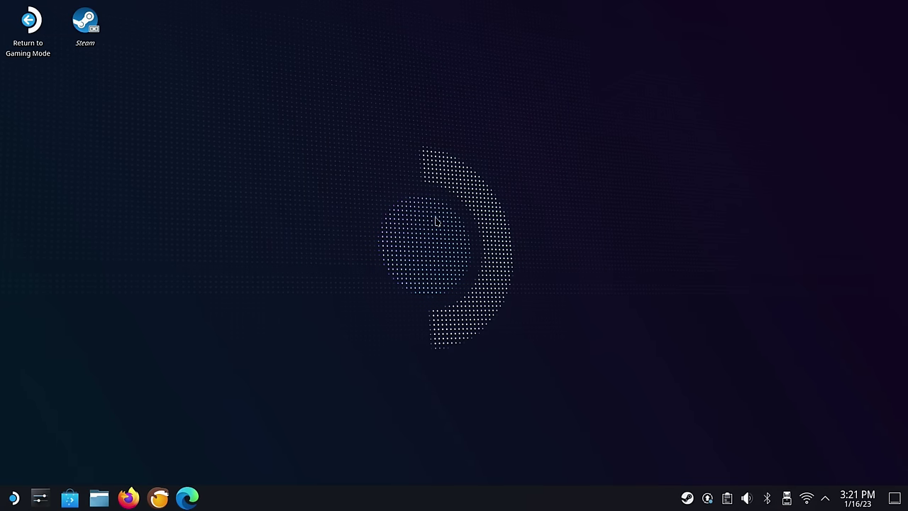
left_click(25, 29)
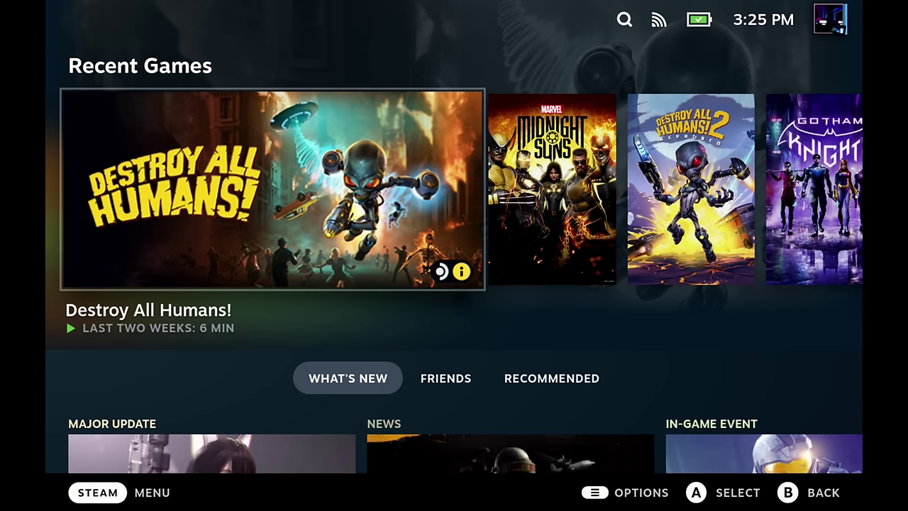
Look through Decky's General settings, including updates, channels, debugging, developer mode and manual plugin install, and its Plugins page
key("ctrl+2")
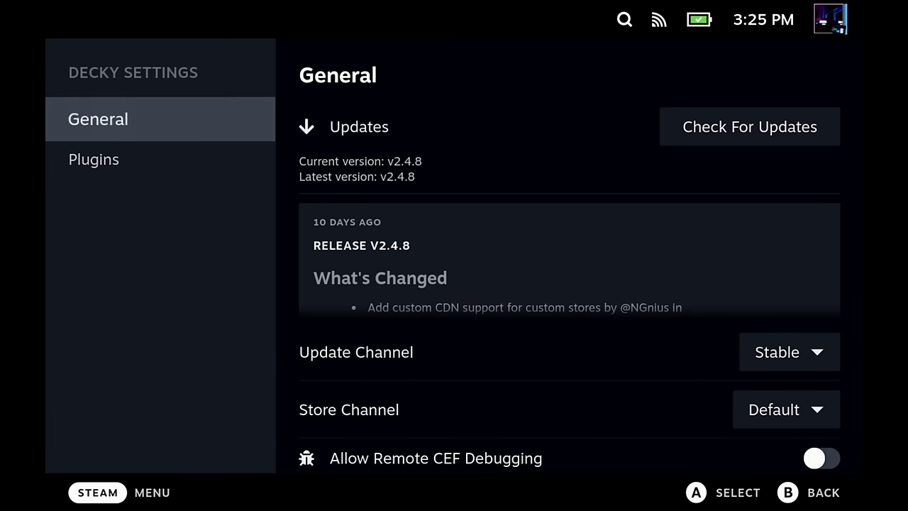
key("Right")
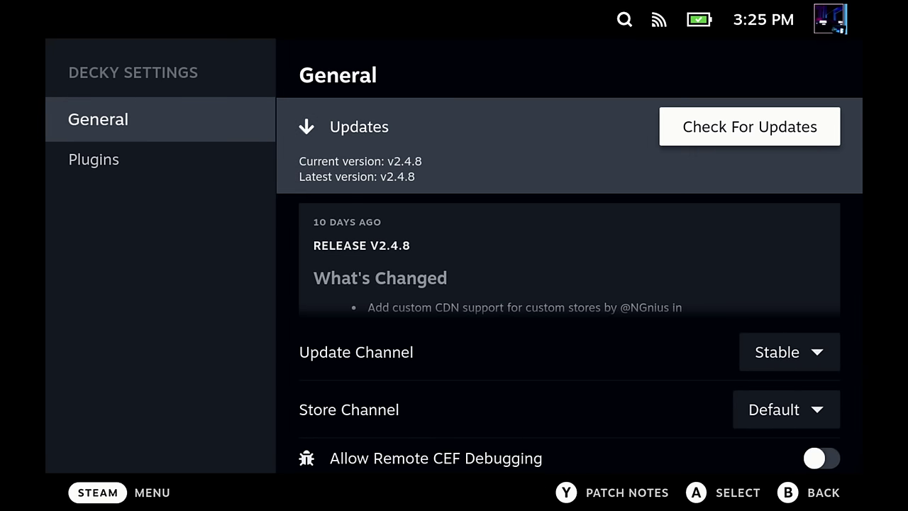
key("Down")
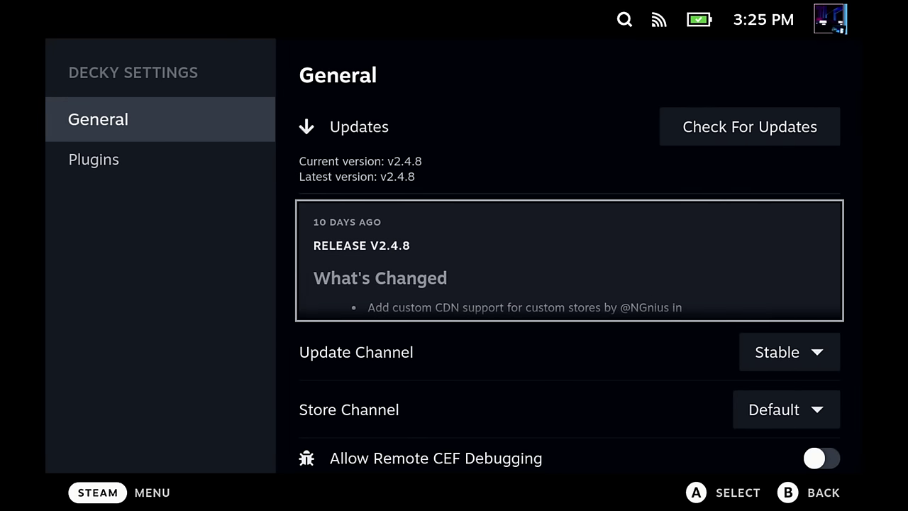
key("Down")
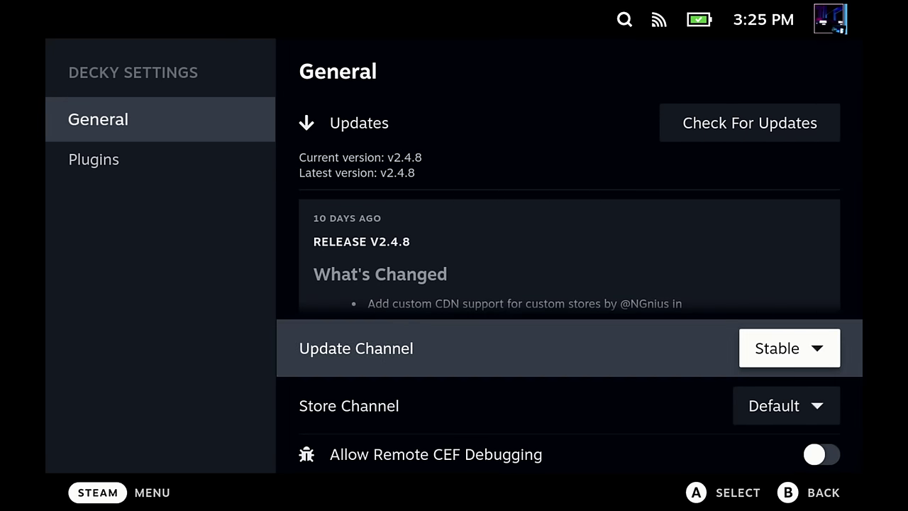
key("Down")
key("Down")
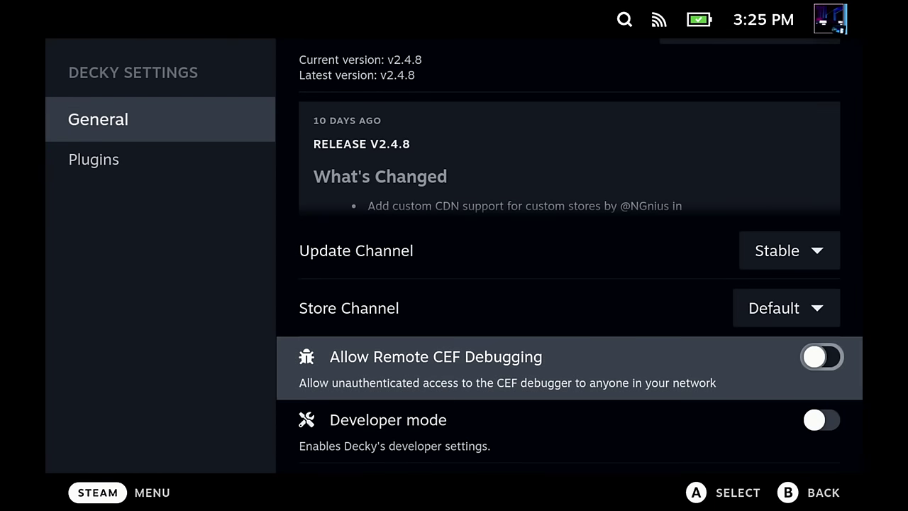
key("Down")
key("Down")
key("Left")
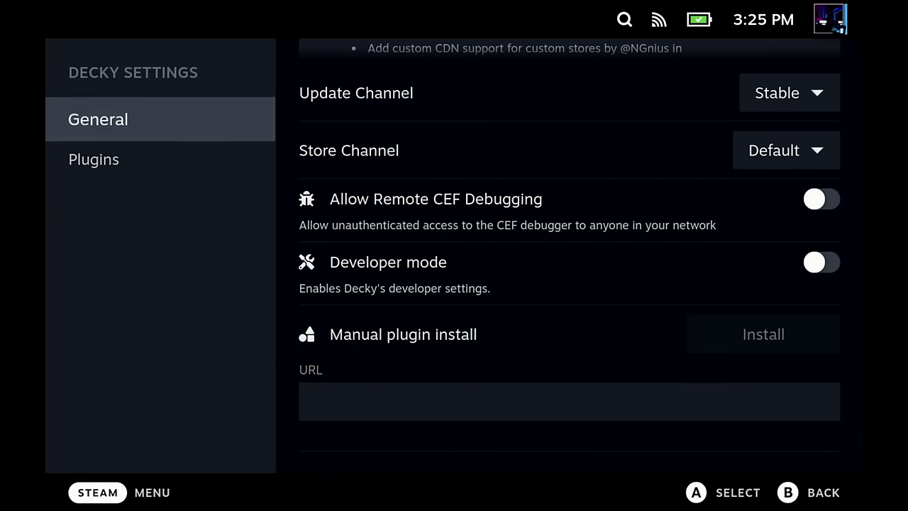
key("Down")
key("Up")
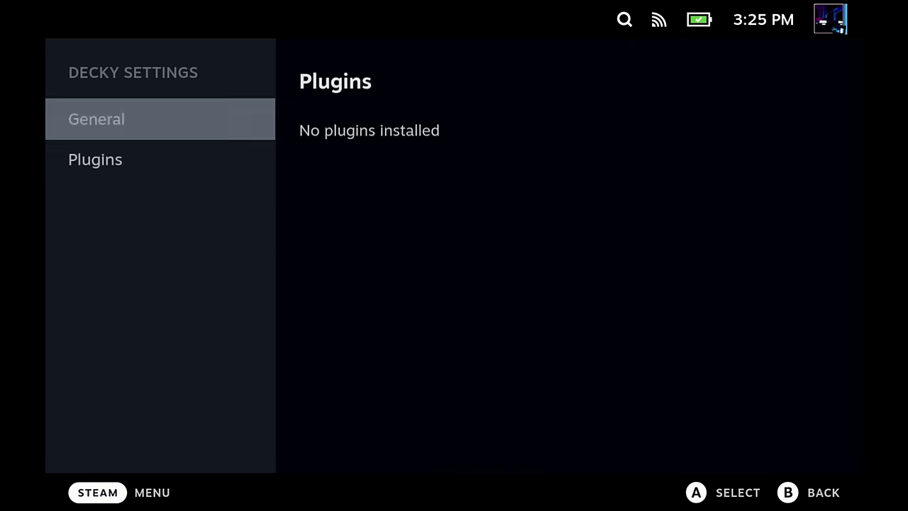
key("Escape")
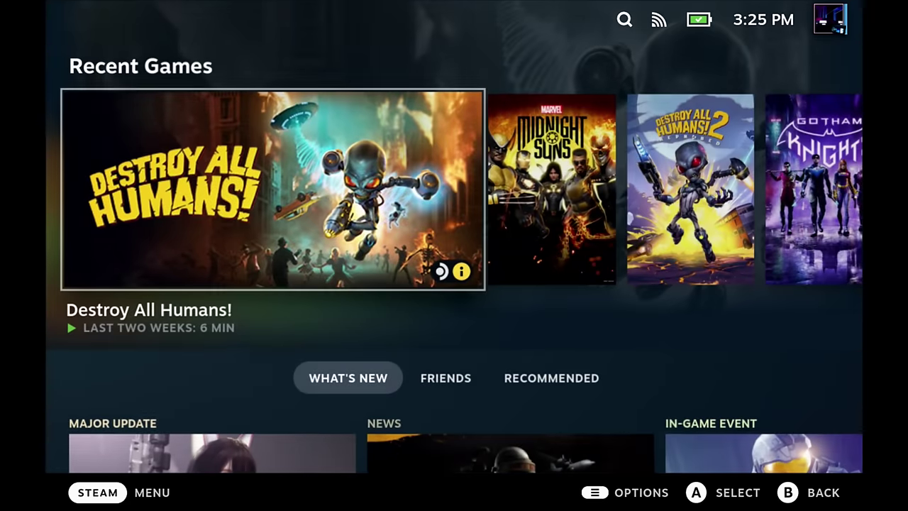
Open the Decky plugin store, install CSS Loader version 1.4.0 and check it in the Decky plugin list
key("ctrl+2")
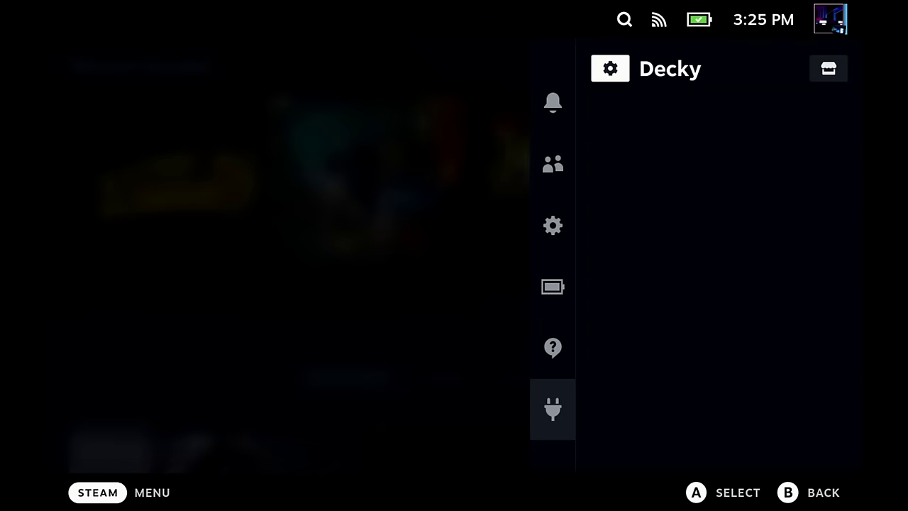
key("Right")
key("Return")
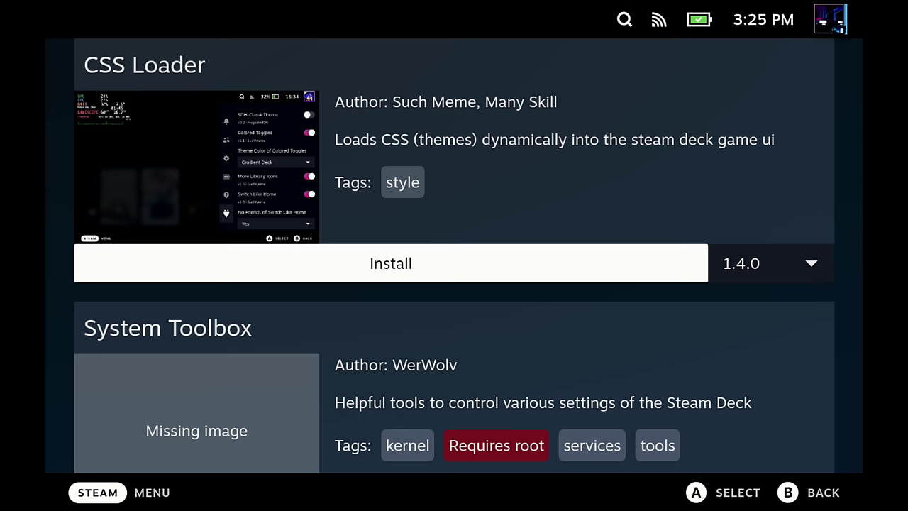
key("Return")
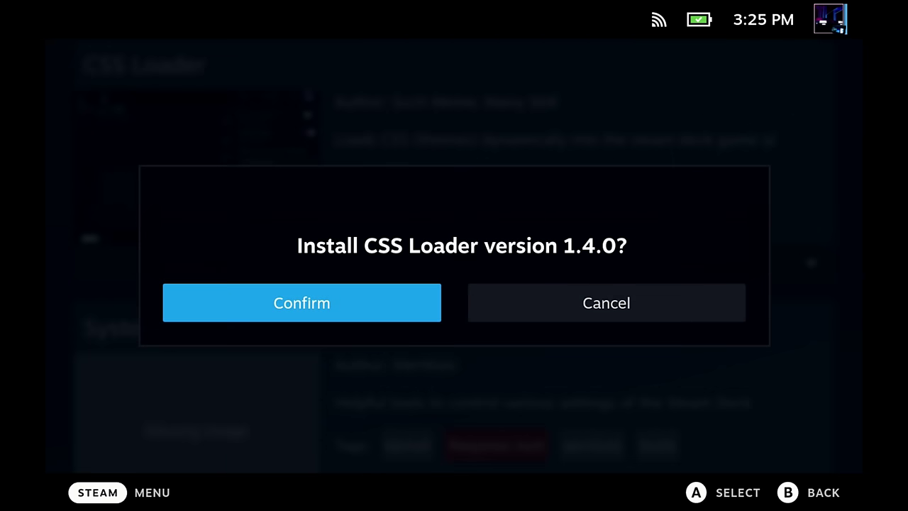
key("Return")
key("ctrl+2")
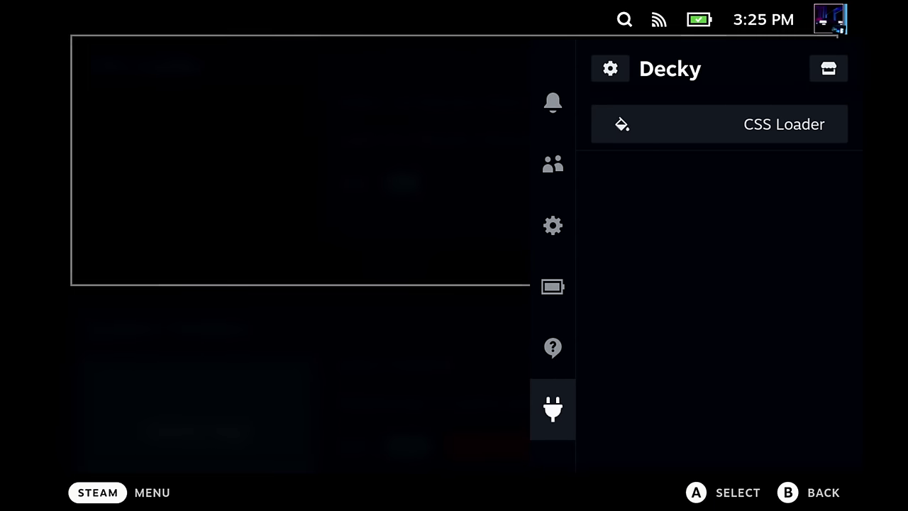
key("Escape")
Install vibrantDeck version 1.3.1 from the plugin store and check it in the Decky plugin list
key("Down")
key("Down")
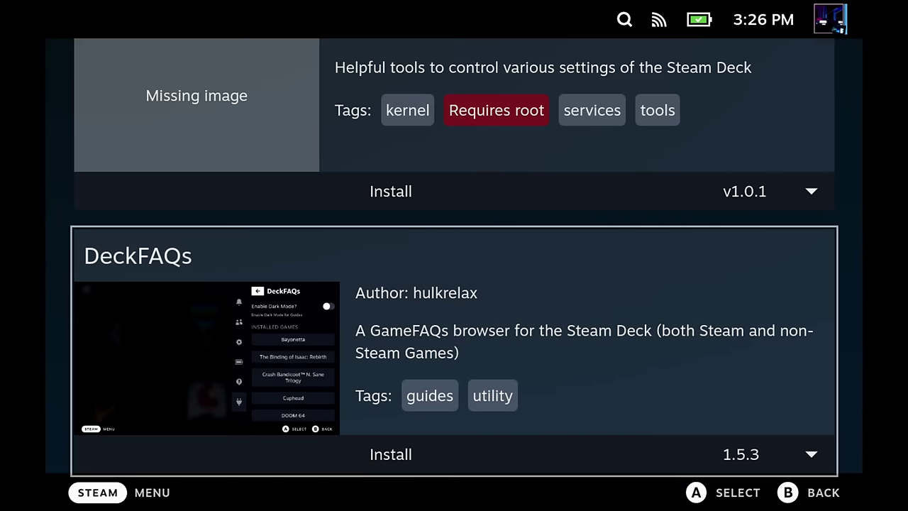
key("Down")
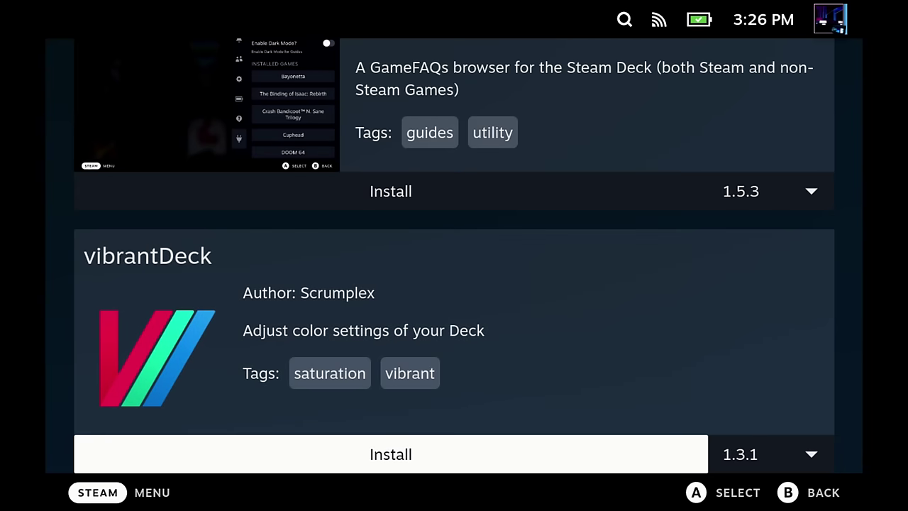
key("Return")
key("Return")
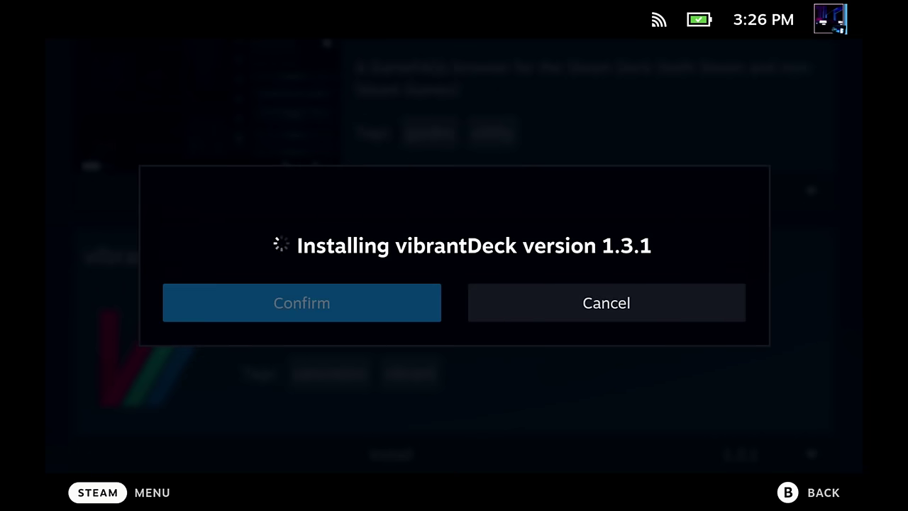
key("ctrl+2")
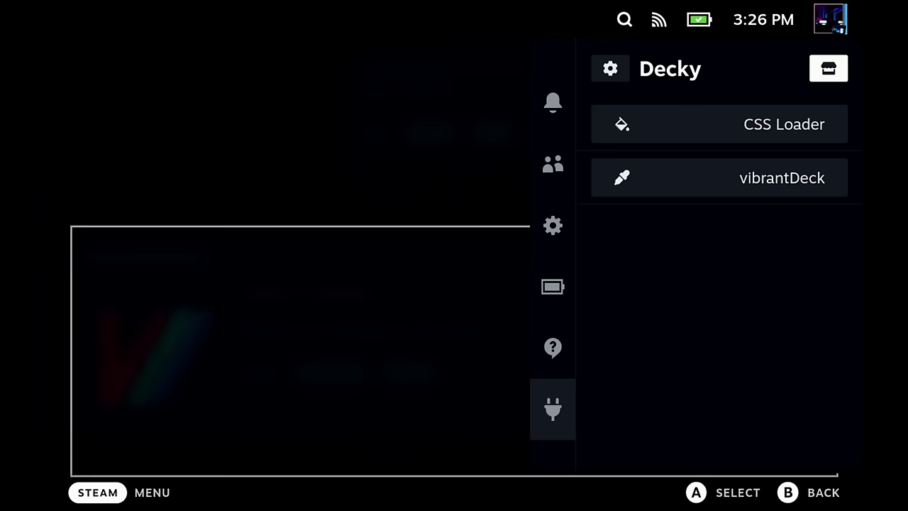
key("Escape")
key("Escape")
Install ProtonDB Badges version 1.0.6 from the plugin store and check it in the Decky plugin list
key("Down")
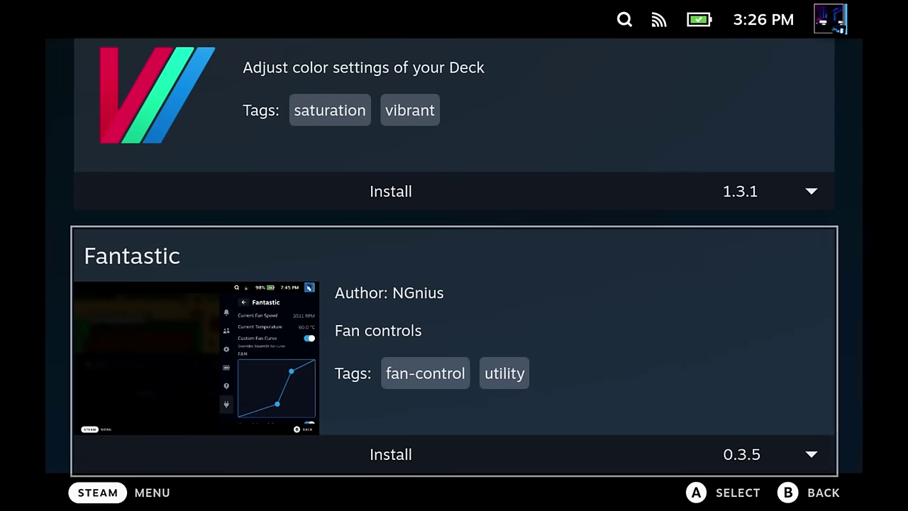
key("Down")
key("Down")
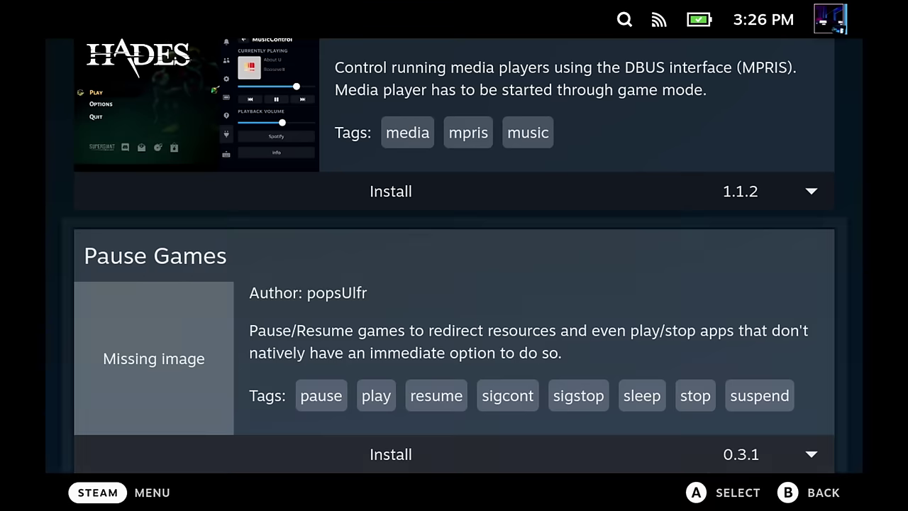
key("Down")
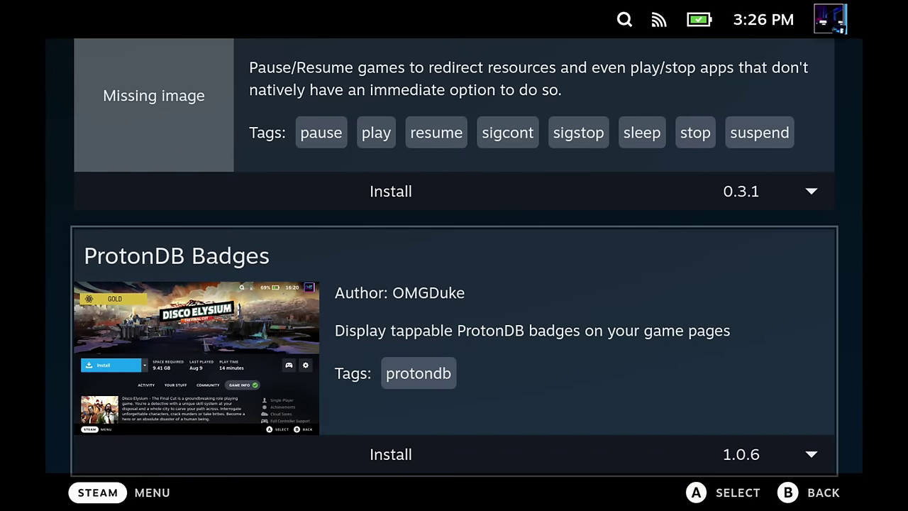
key("Return")
key("Return")
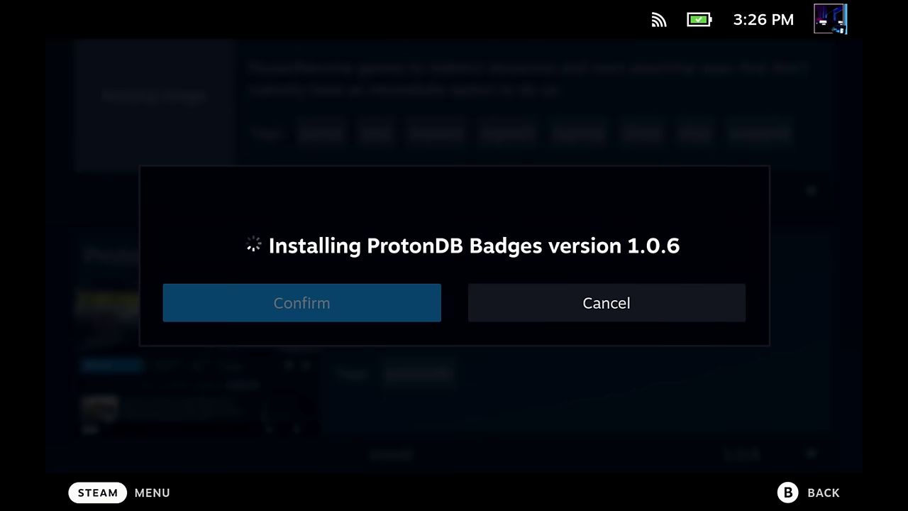
key("ctrl+2")
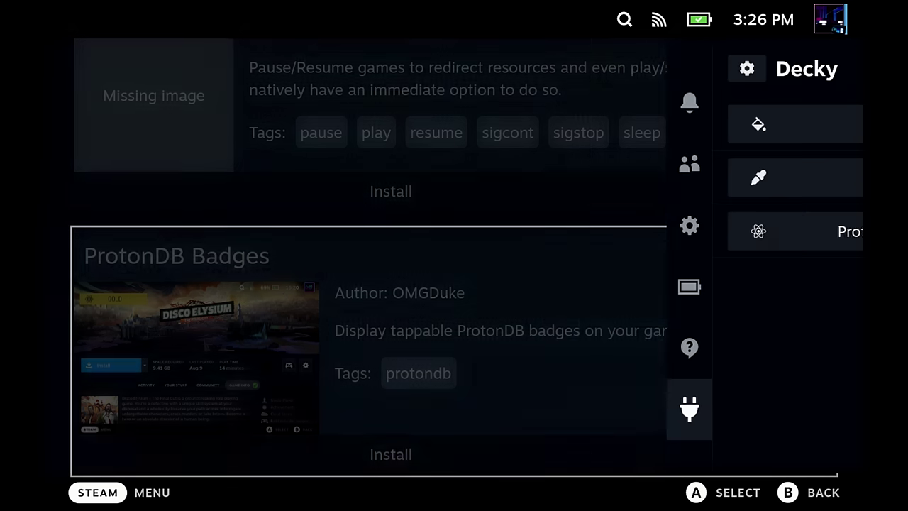
key("Escape")
Install ShareDeck-y version 1.0.0 from the plugin store and leave the store
key("Down")
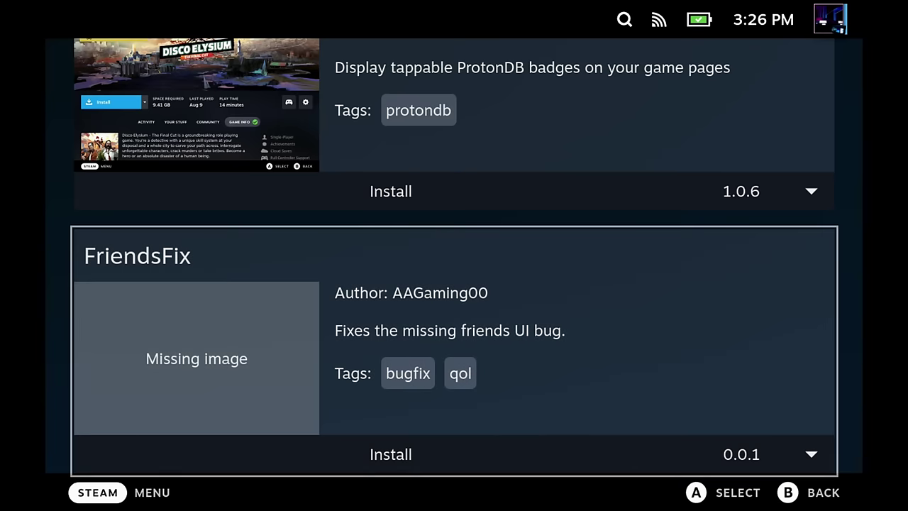
key("Down")
key("Down")
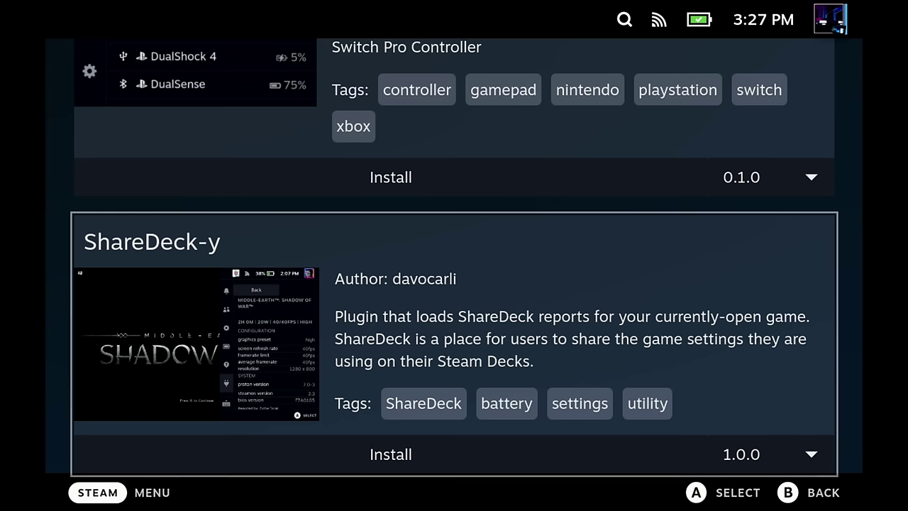
key("Down")
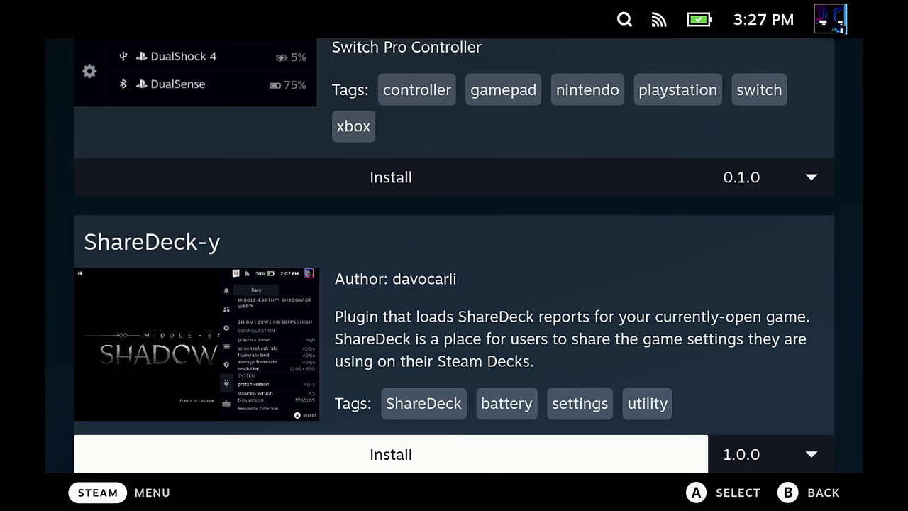
key("Return")
key("Return")
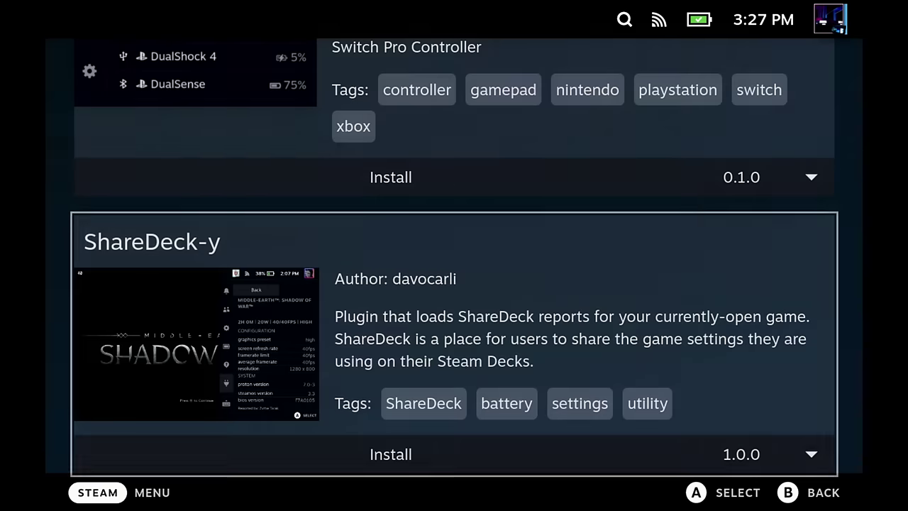
key("Escape")
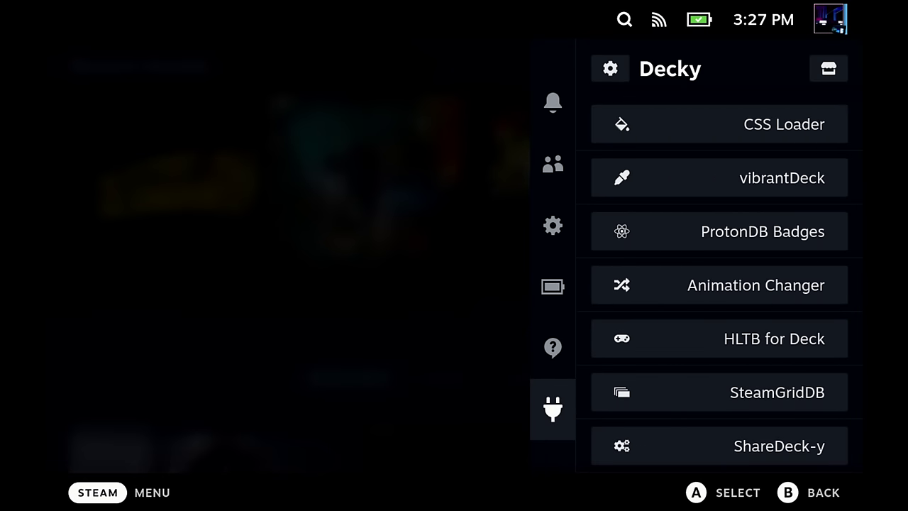
Look through the installed plugins in the Decky list, from CSS Loader down to ShareDeck-y
key("Right")
key("Down")
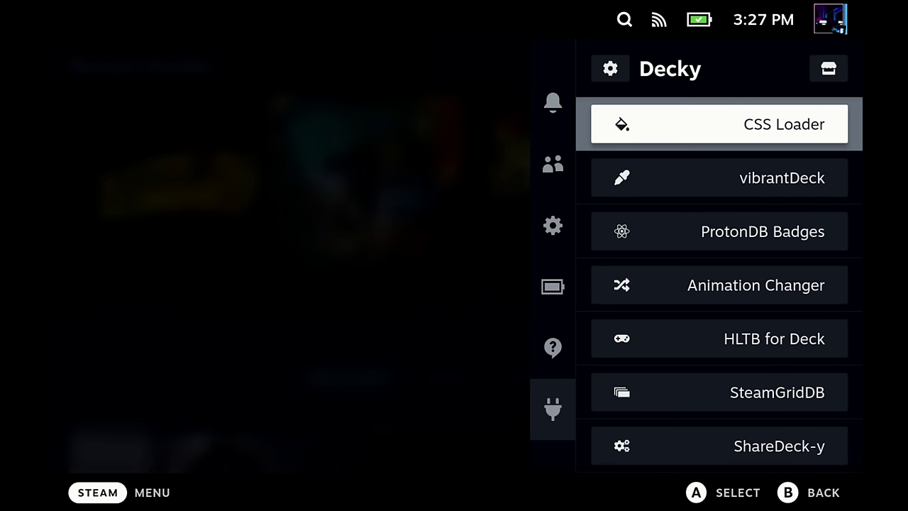
key("Down")
key("Down")
key("Down")
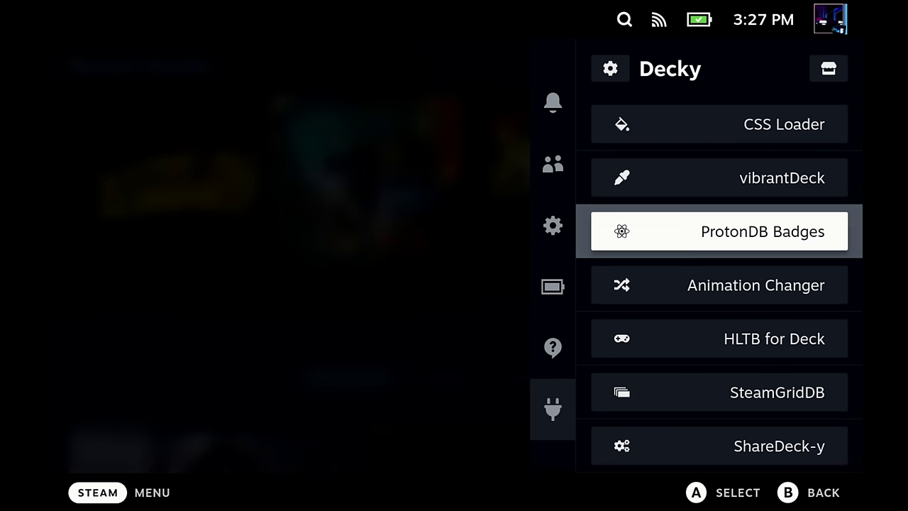
key("Down")
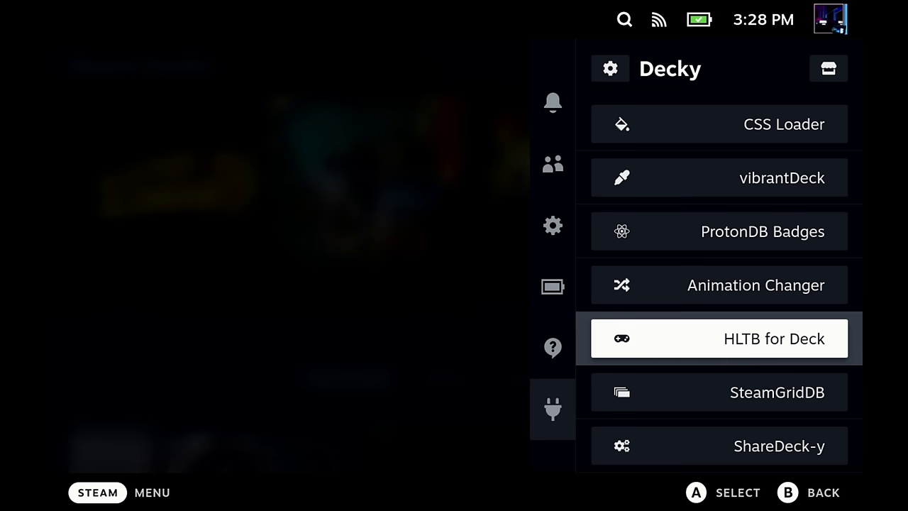
key("Down")
key("Down")
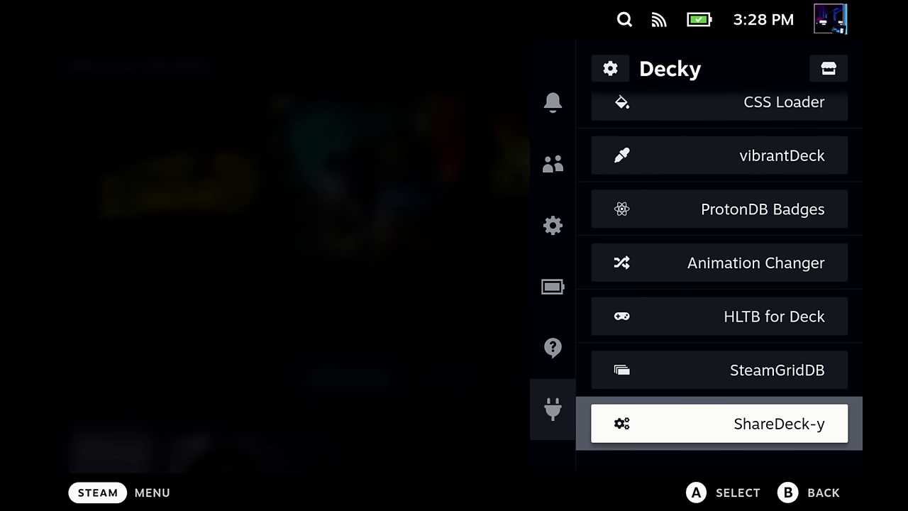
Open the CSS Loader plugin from the Decky list and go to its theme manager
key("Up")
key("Up")
key("Up")
key("Up")
key("Up")
key("Up")
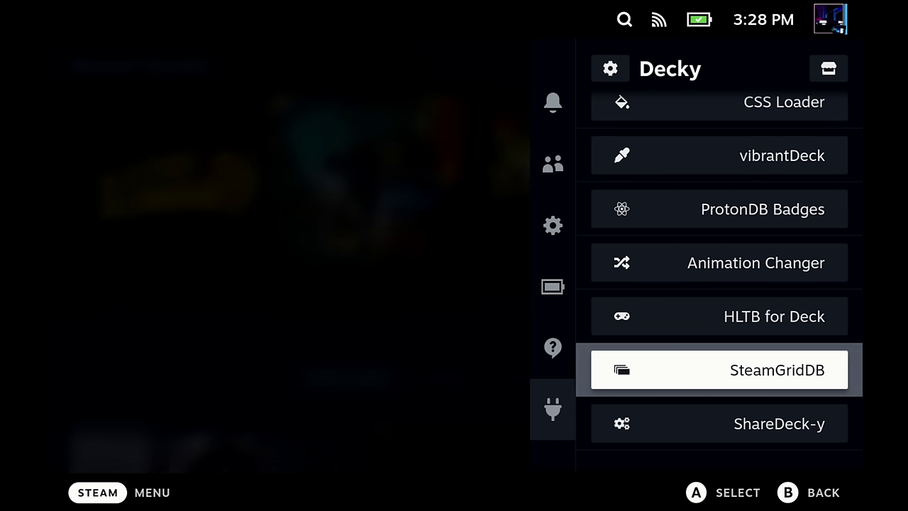
key("Return")
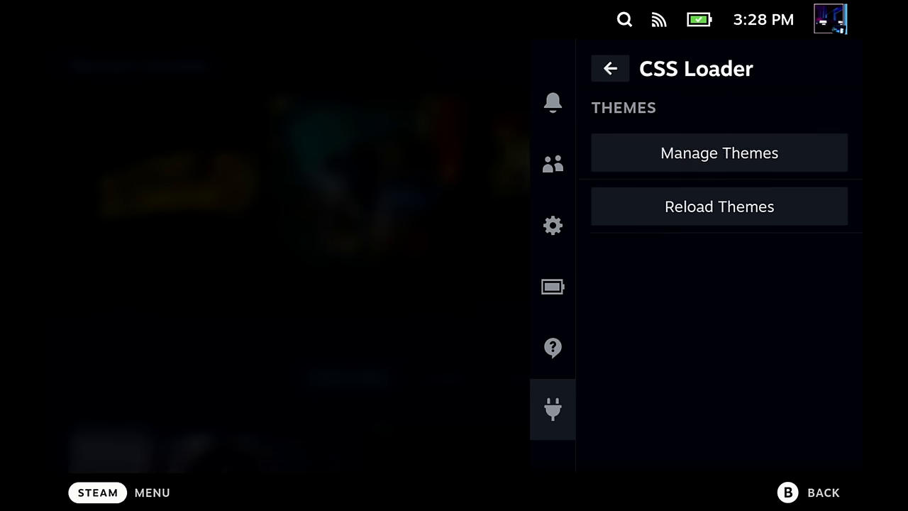
key("Up")
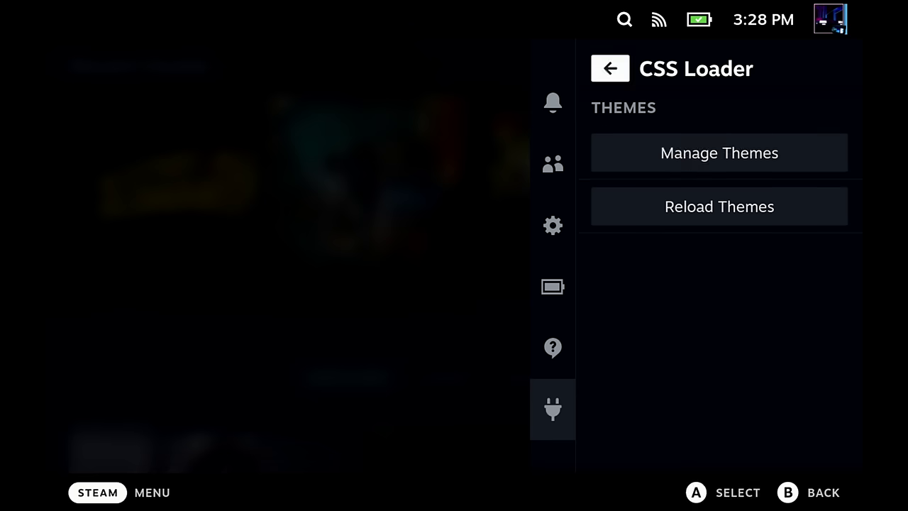
key("Down")
key("Return")
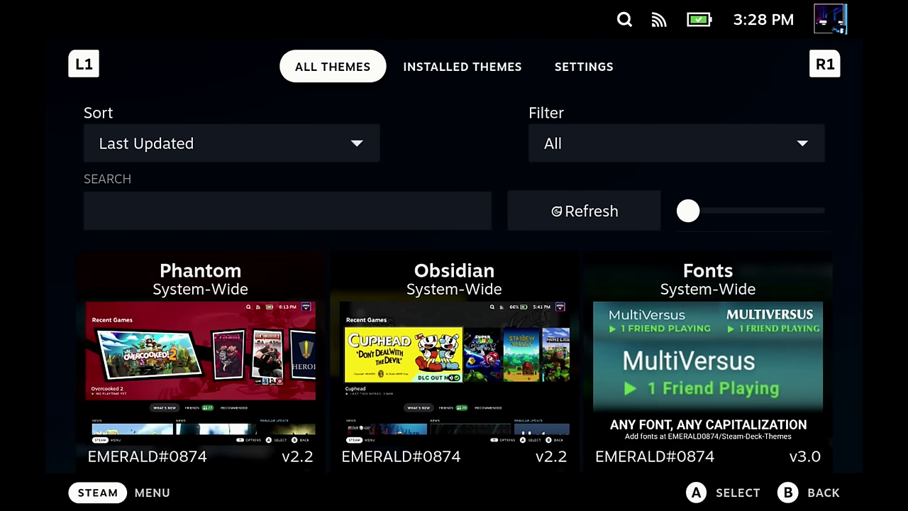
Find the Switch Like Home theme v1.2 among all themes, install it and return to the theme list
key("Down")
key("Down")
key("Down")
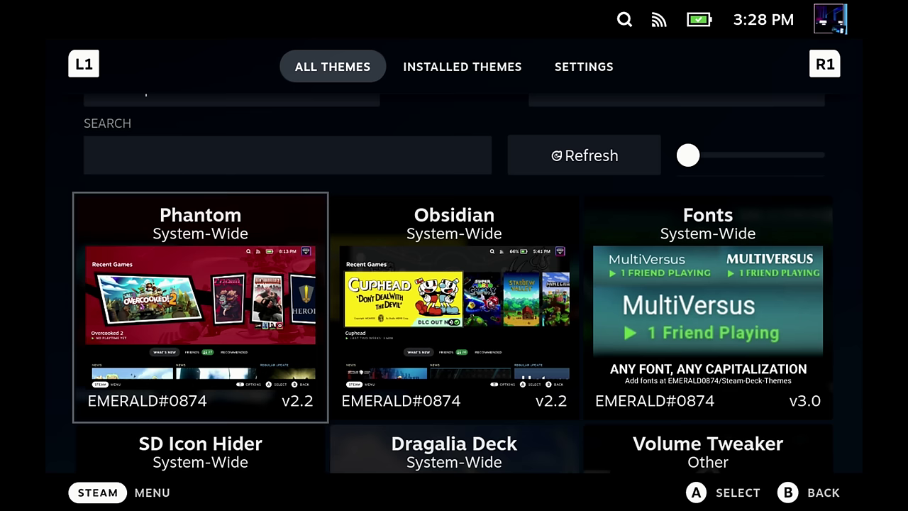
key("Right")
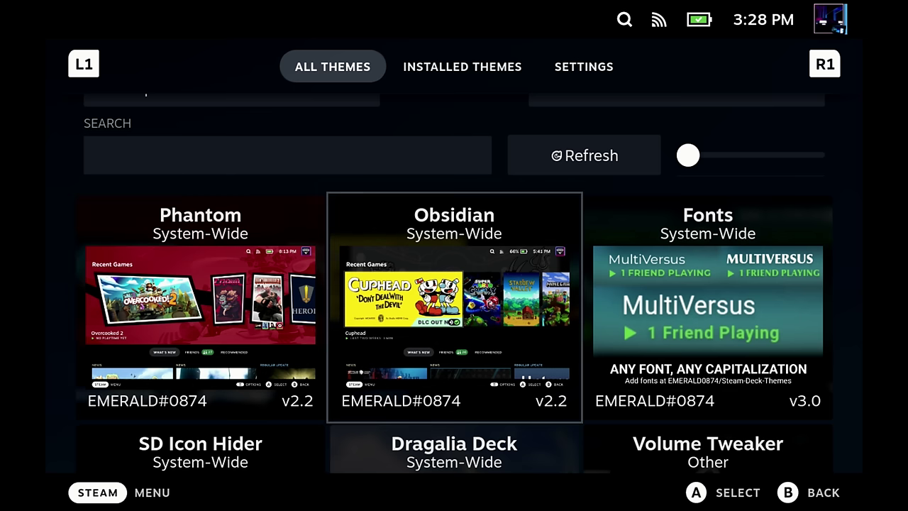
key("Right")
key("Down")
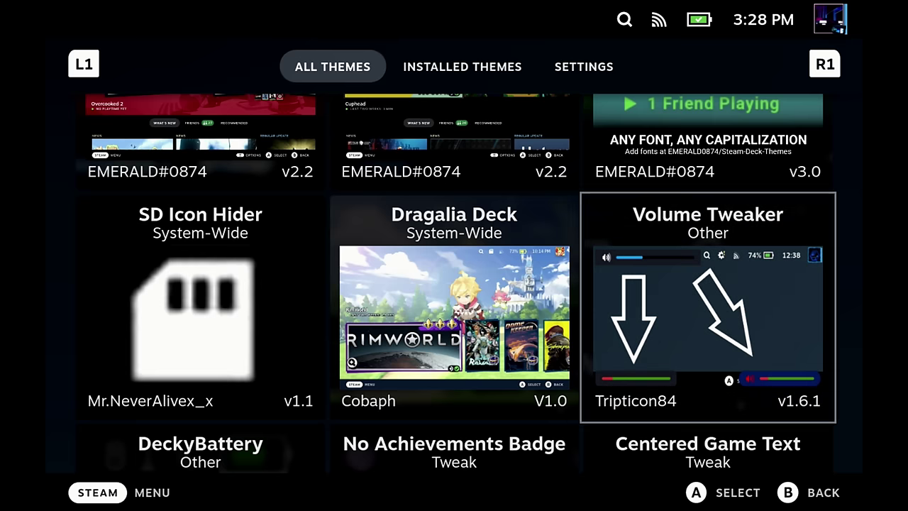
key("Left")
key("Left")
key("Down")
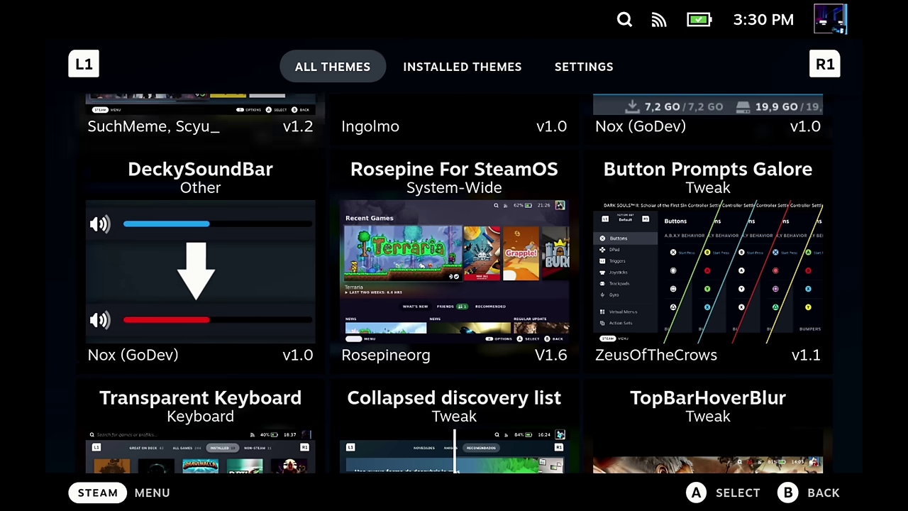
key("Up")
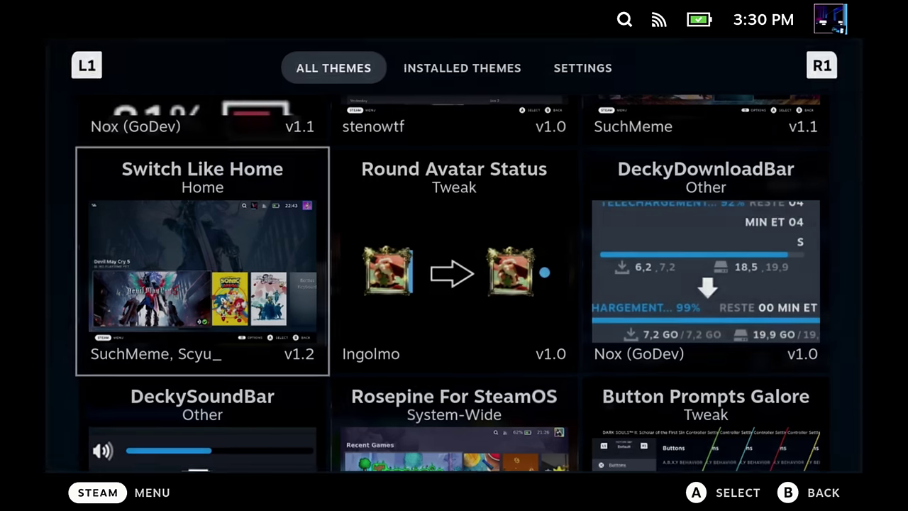
key("Return")
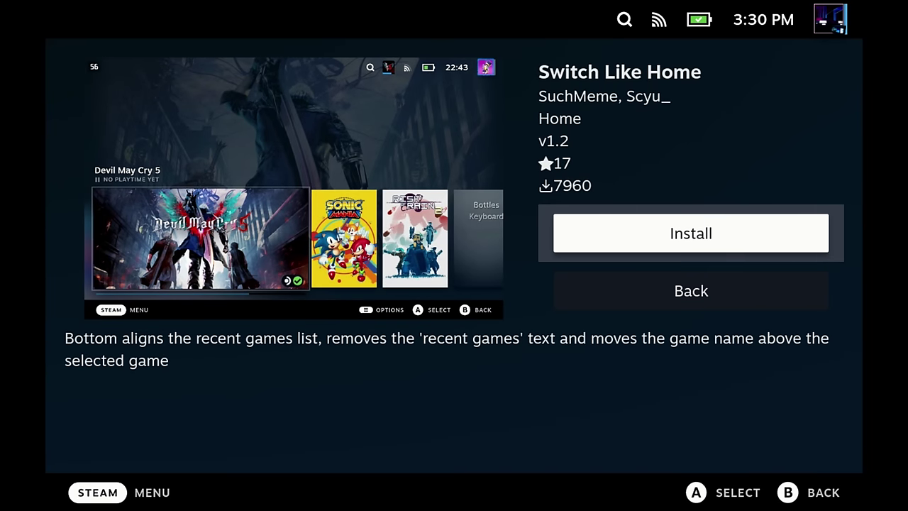
key("Return")
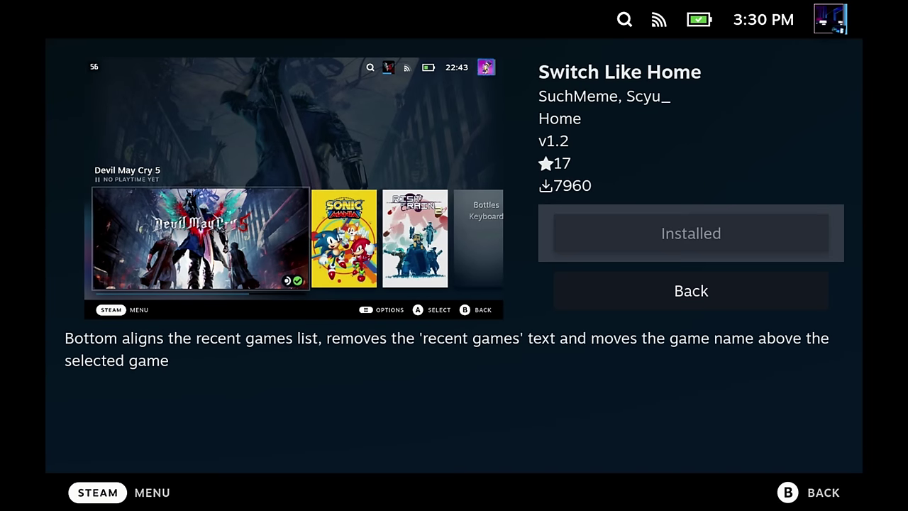
key("Escape")
Check the newly added Switch Like Home theme in the list of installed themes
key("Up")
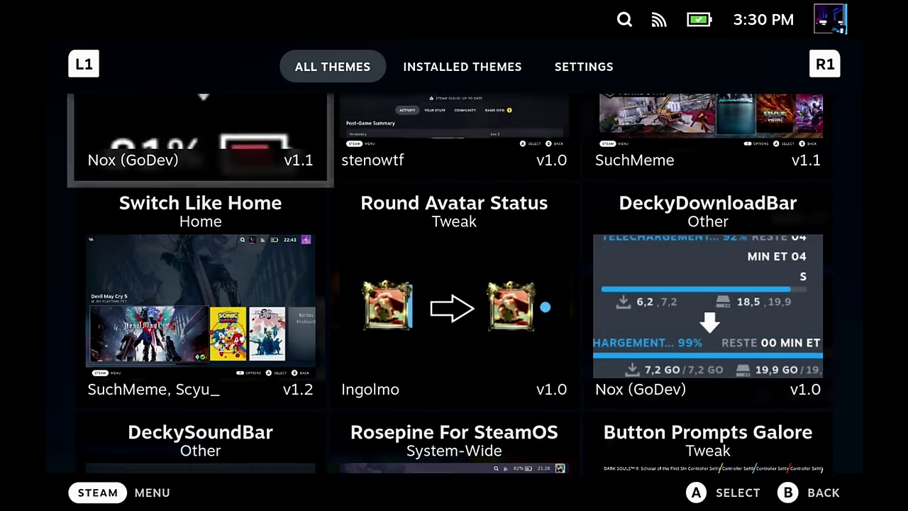
key("Up")
key("Up")
key("Up")
key("Up")
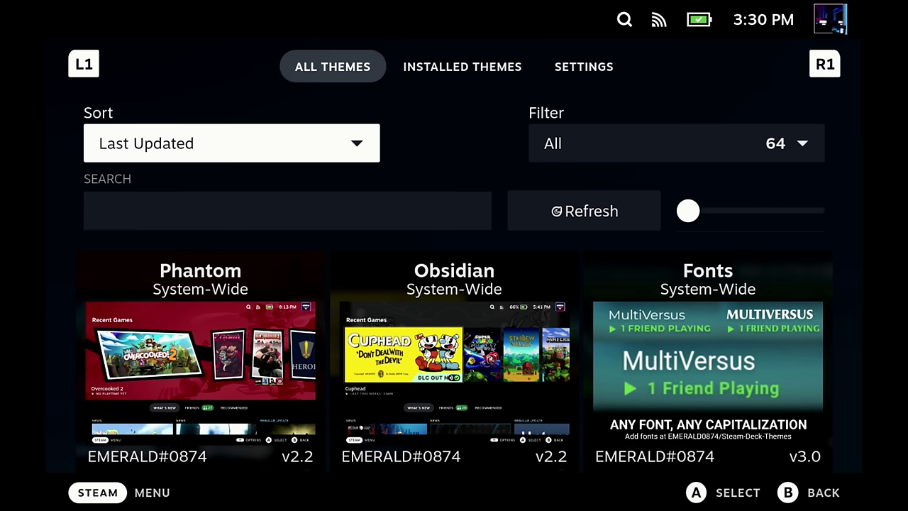
key("Up")
key("Right")
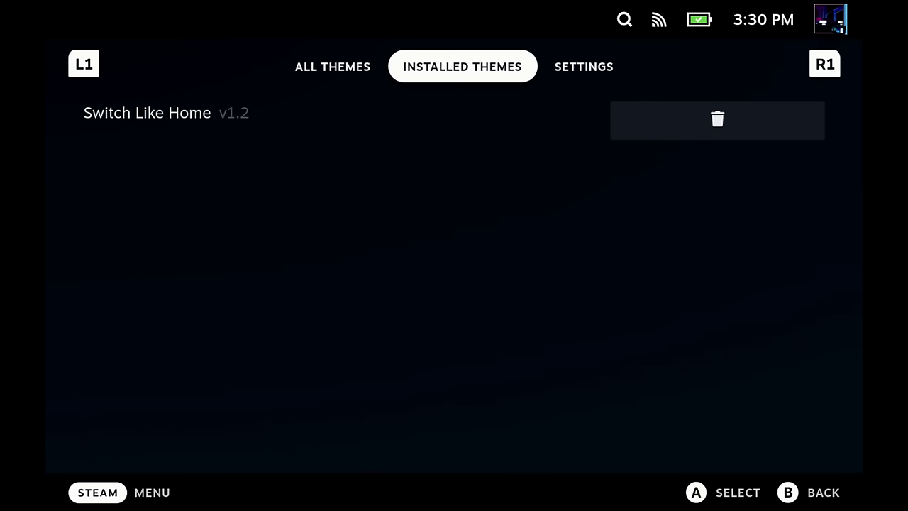
key("Down")
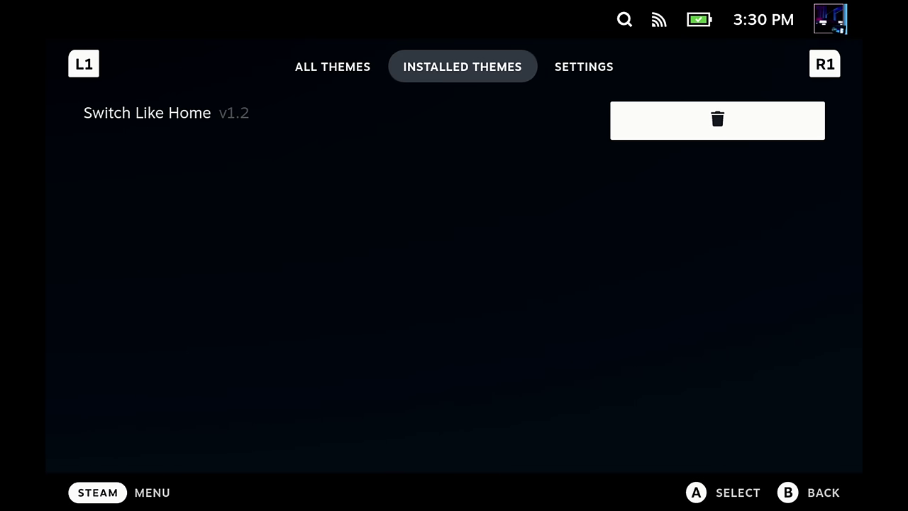
key("Up")
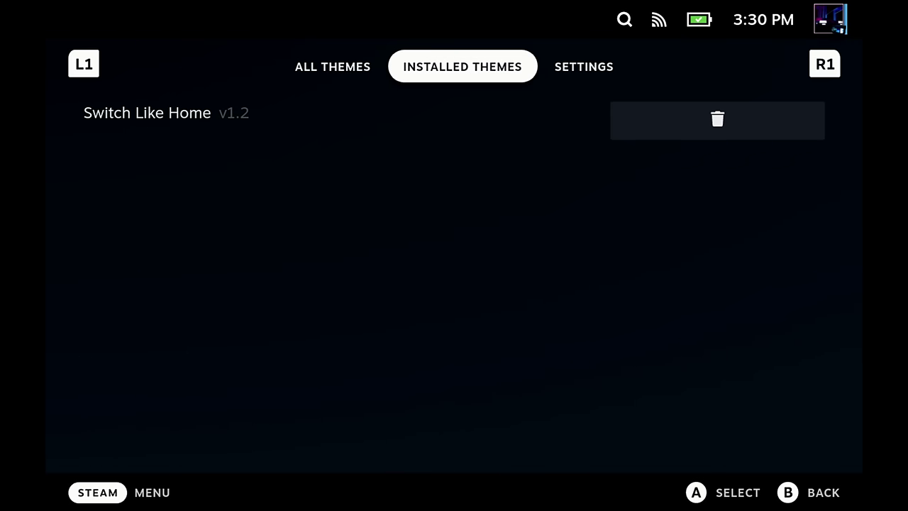
Leave the theme manager, enable the Switch Like Home theme in CSS Loader and return to the home screen
key("Escape")
key("ctrl+2")
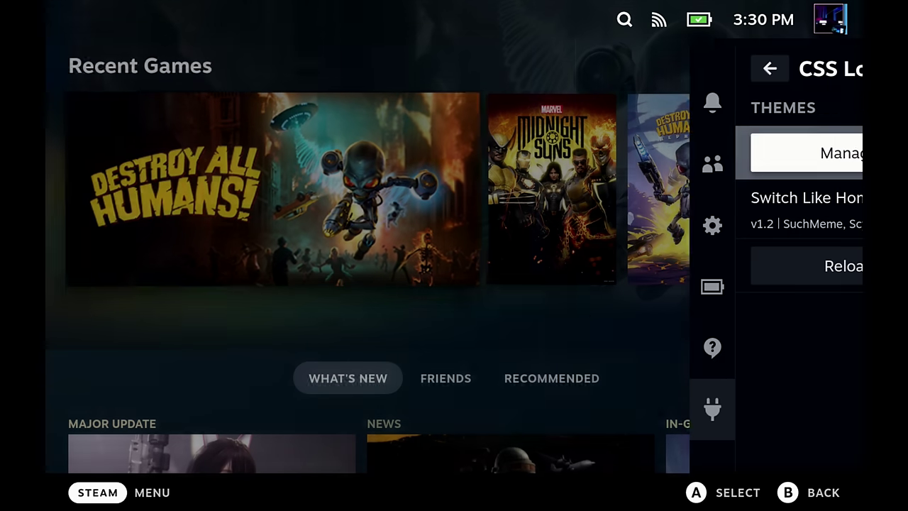
key("Down")
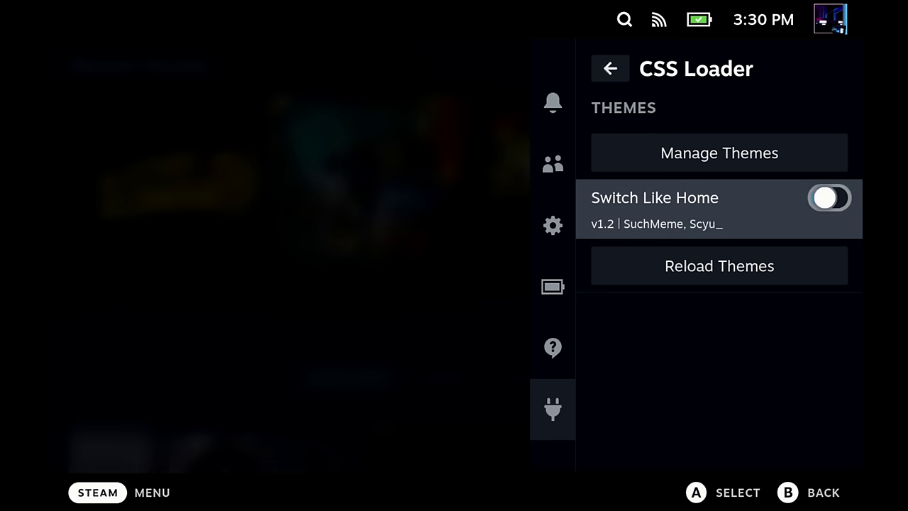
key("Return")
key("Escape")
key("Left")
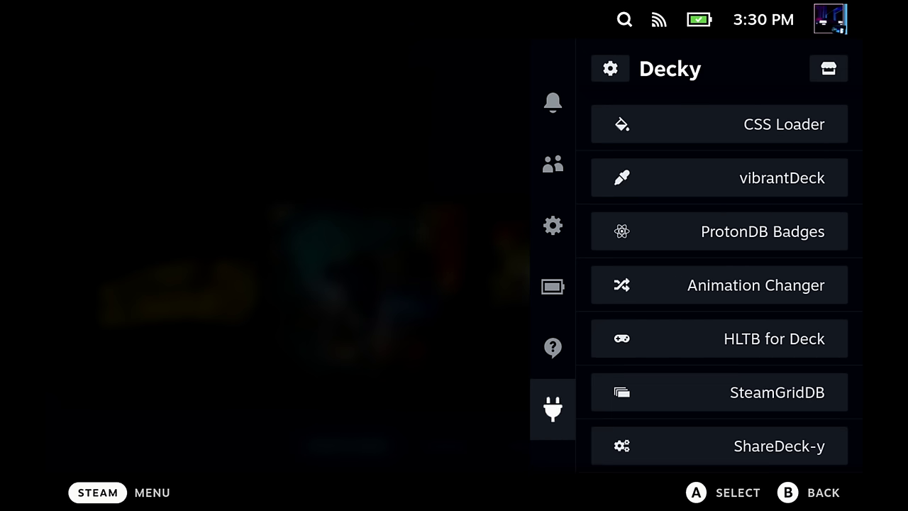
key("Escape")
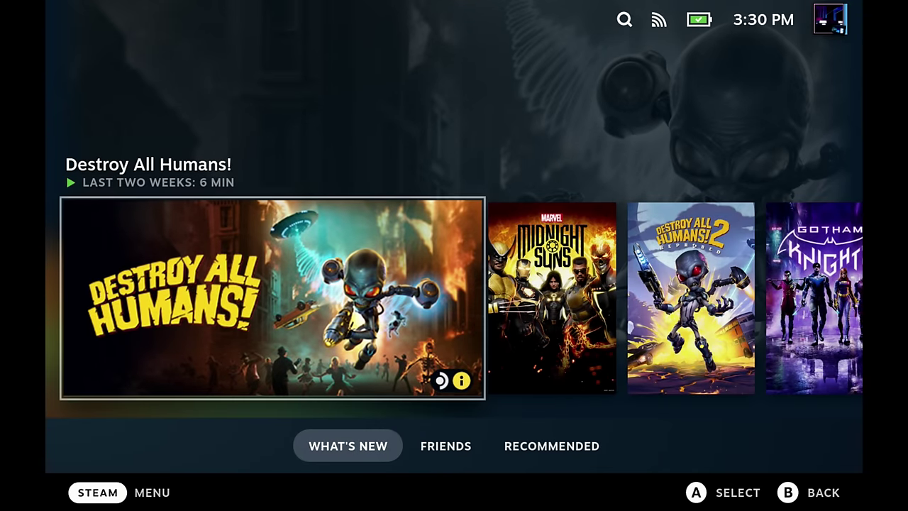
Browse the recent games on the home screen to examine the Switch Like Home layout
key("Right")
key("Right")
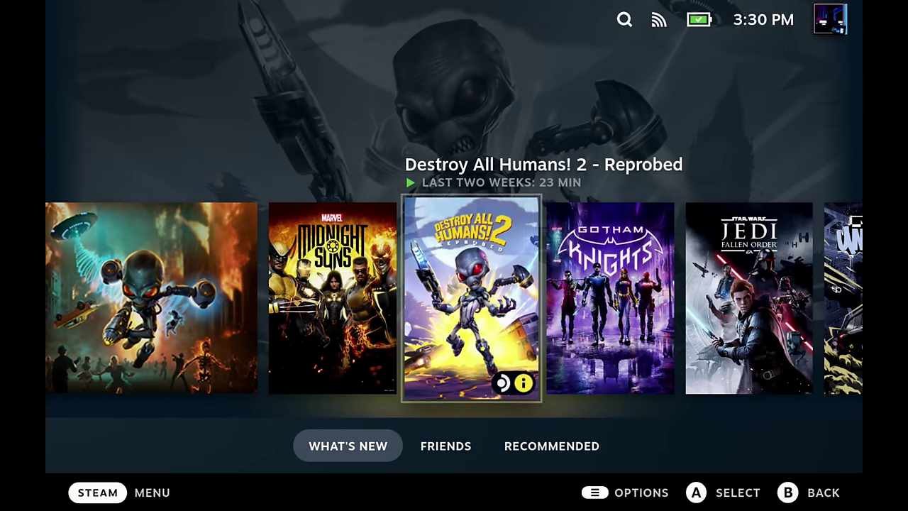
key("Right")
key("Right")
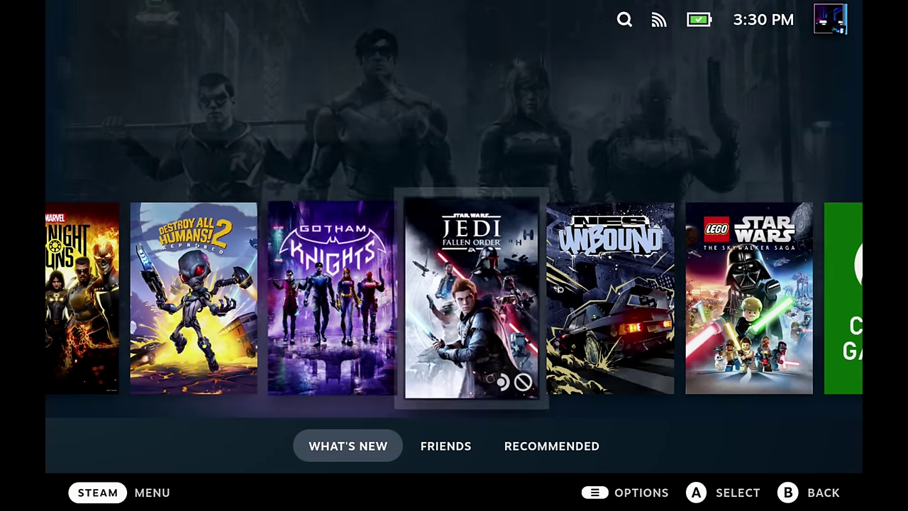
key("Left")
key("Left")
key("Left")
key("Left")
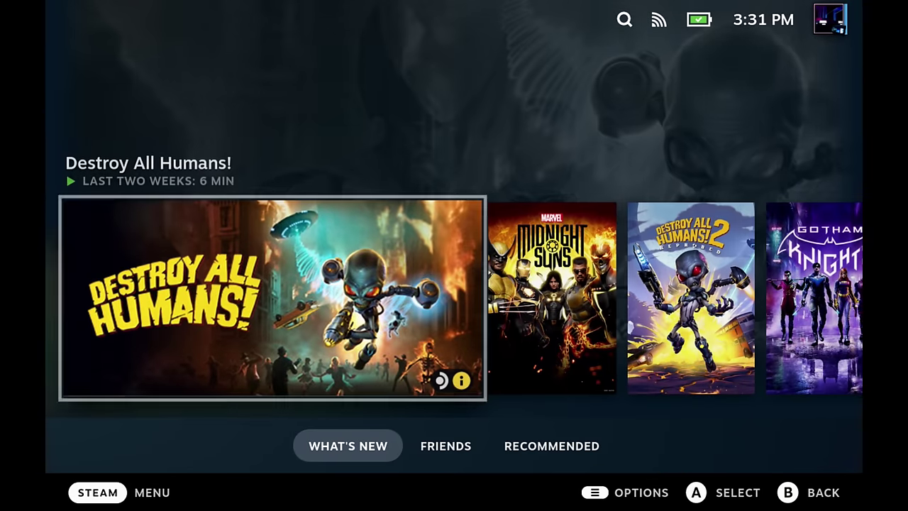
Reopen CSS Loader from the Decky list and disable the Switch Like Home theme
key("ctrl+2")
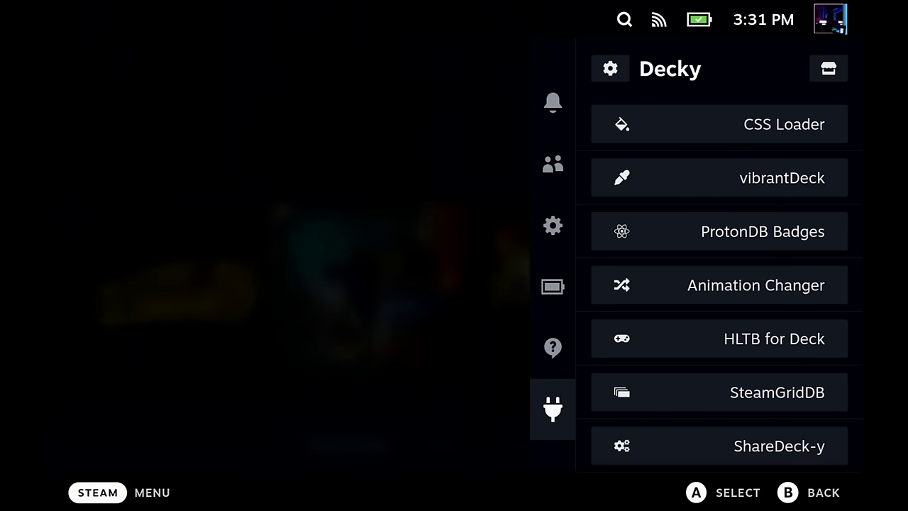
key("Right")
key("Down")
key("Down")
key("Down")
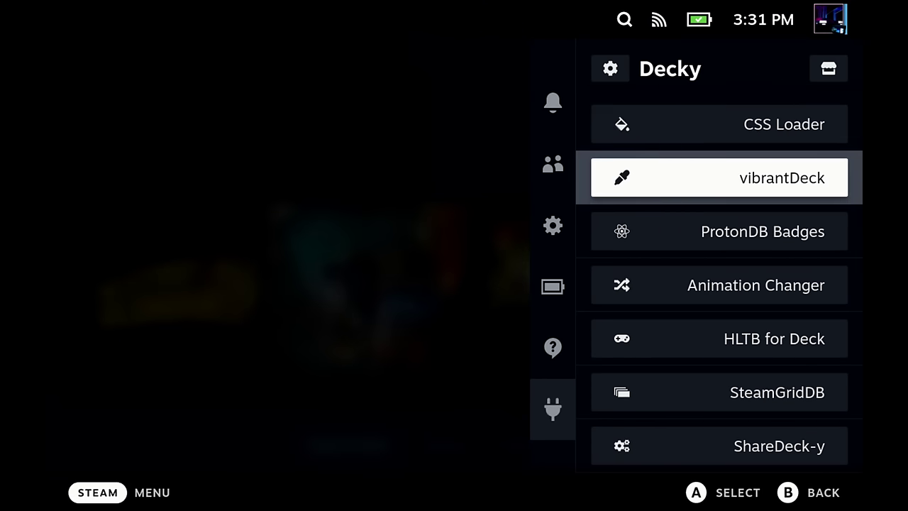
key("Up")
key("Up")
key("Return")
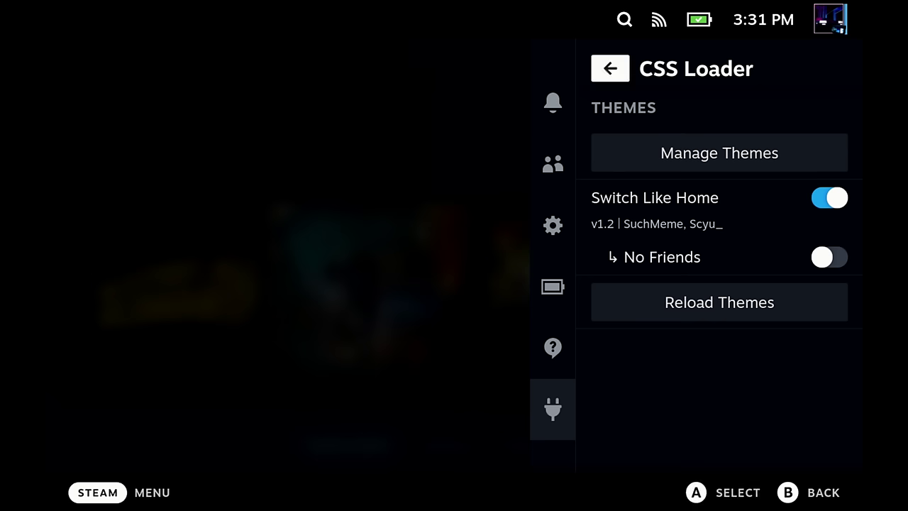
key("Down")
key("Down")
key("Return")
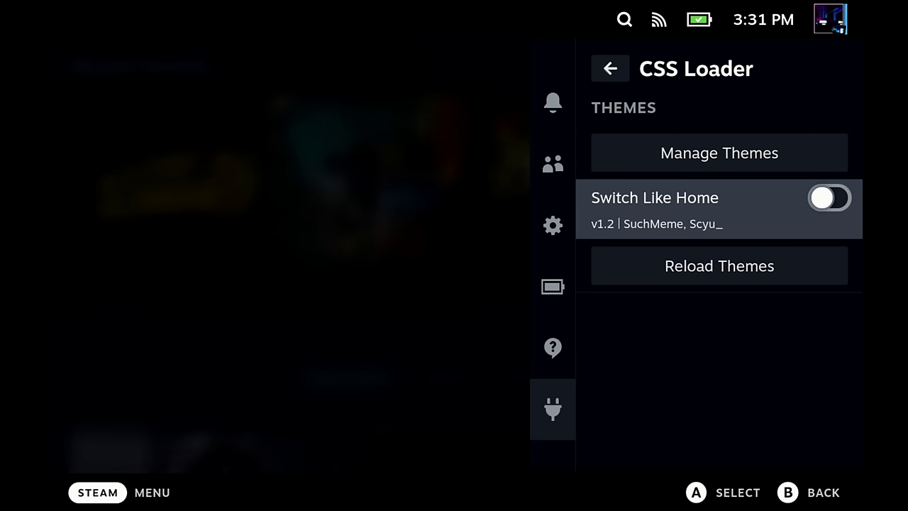
Leave CSS Loader, open the ProtonDB Badges plugin from the Decky list and view its badge size options
key("Escape")
key("Right")
key("Down")
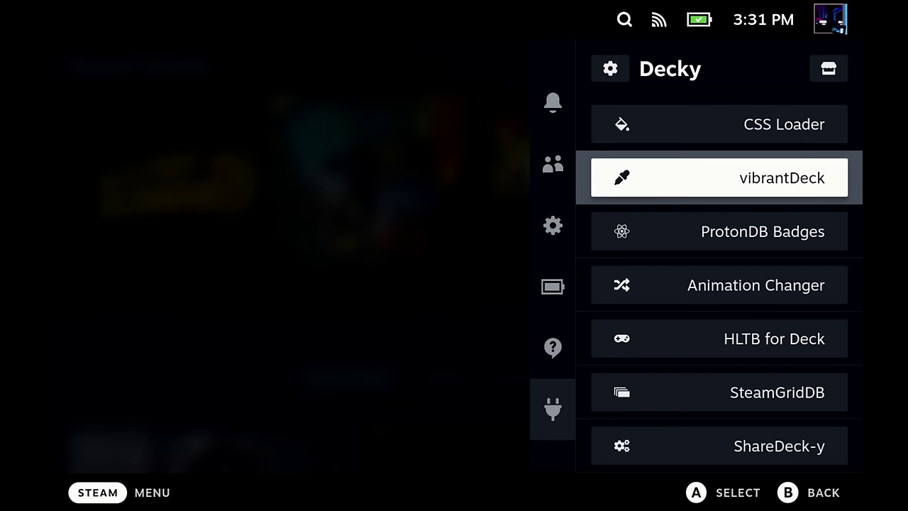
key("Down")
key("Return")
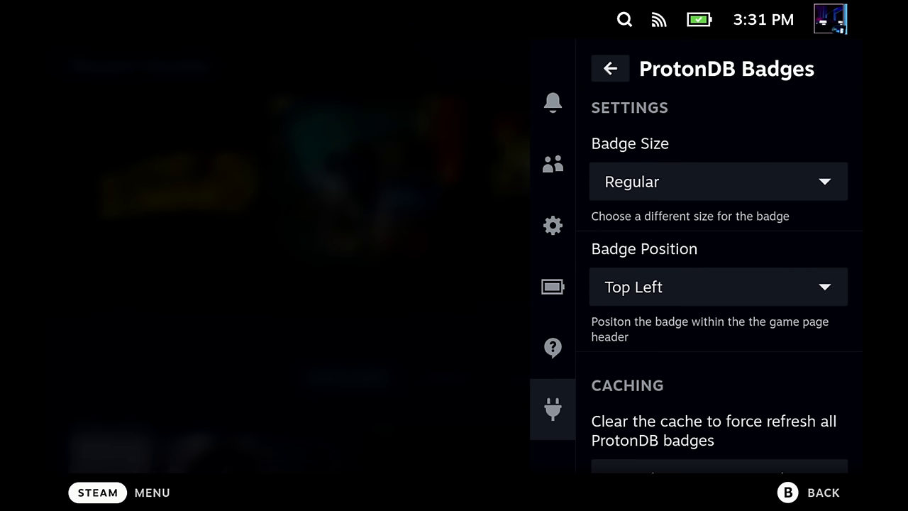
key("Down")
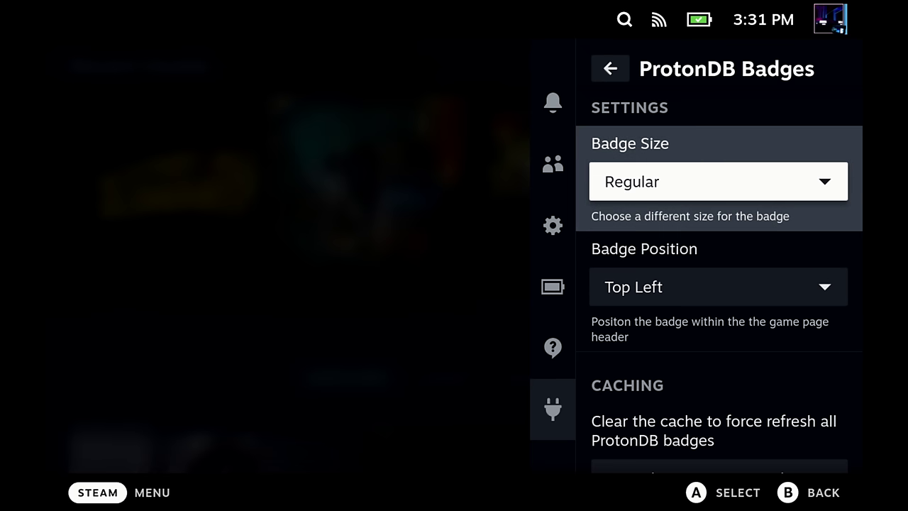
key("Return")
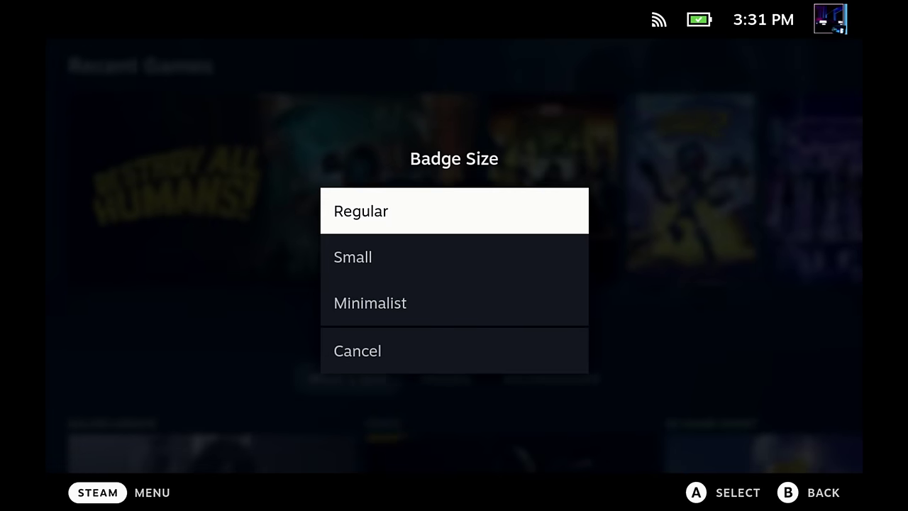
key("Escape")
Review the badge position and cache settings of ProtonDB Badges and return to the Decky plugin list
key("Down")
key("Down")
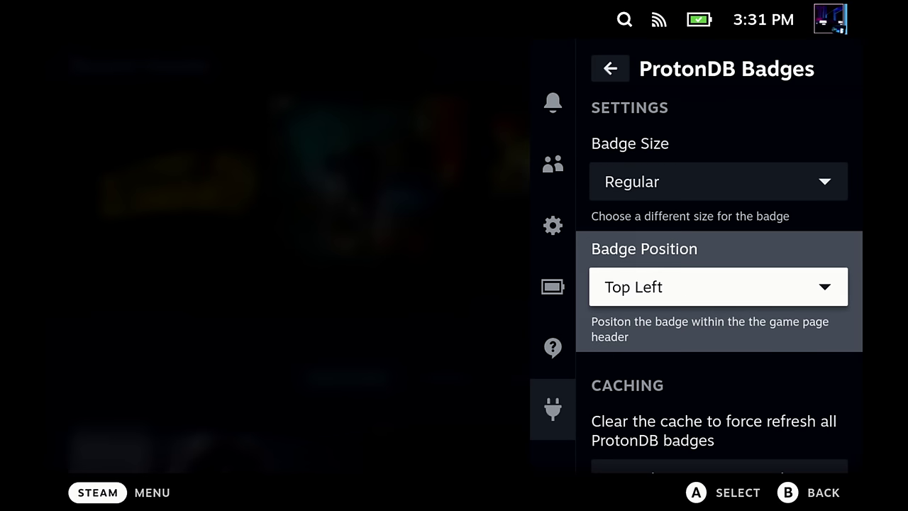
key("Down")
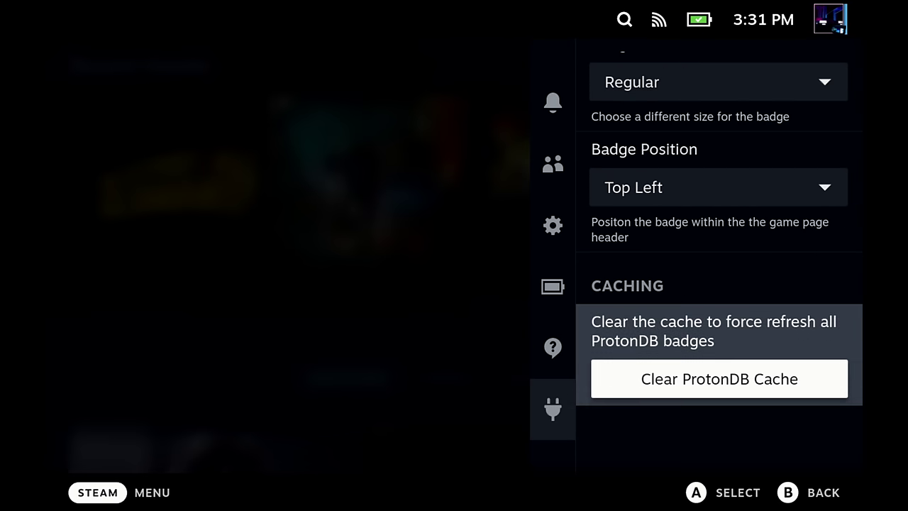
key("Up")
key("Up")
key("Up")
key("Escape")
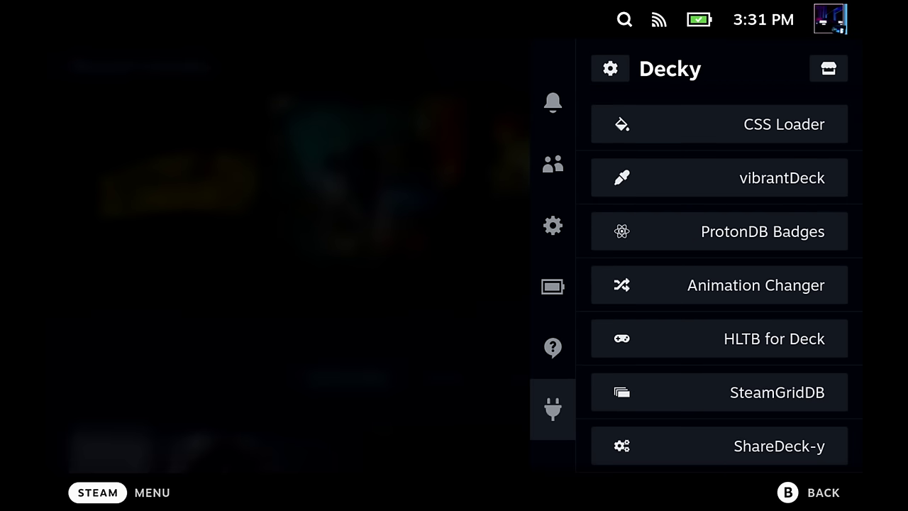
Close the Decky list and open the Destroy All Humans! game page from the recent games to check its ProtonDB badge
key("Escape")
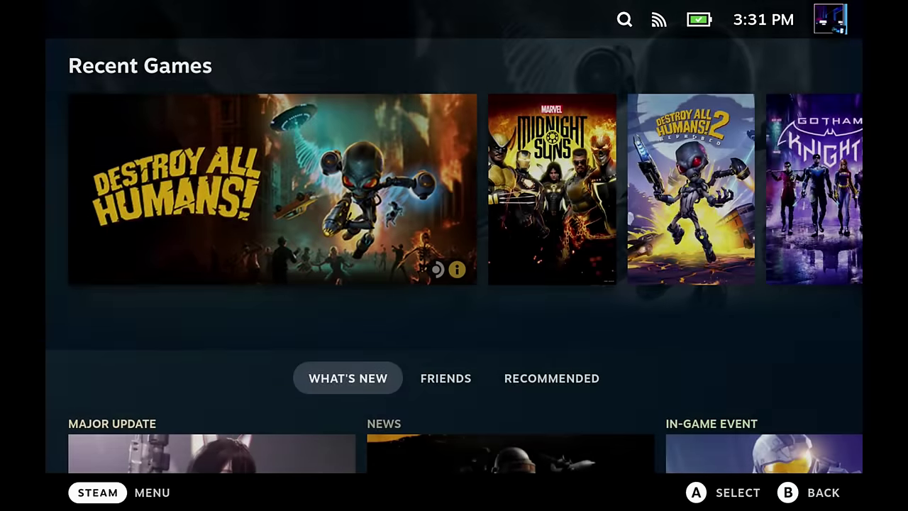
key("Right")
key("Up")
key("Down")
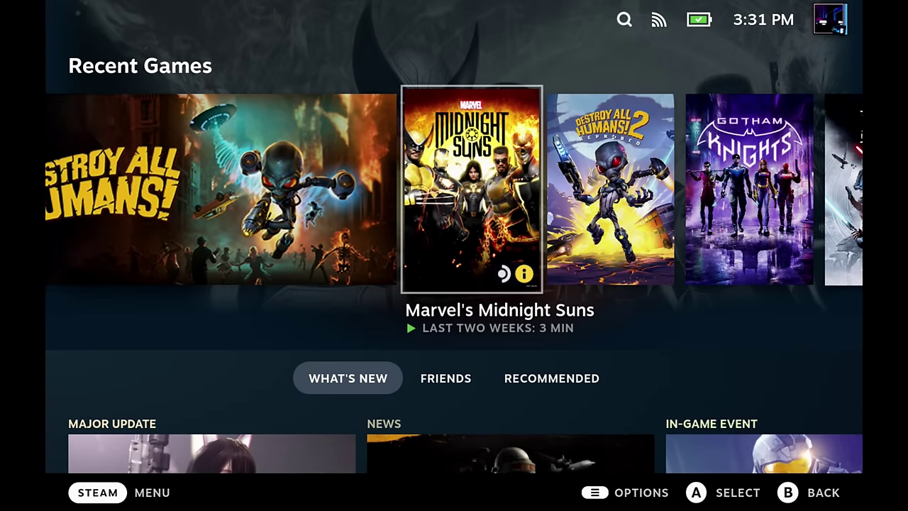
key("Return")
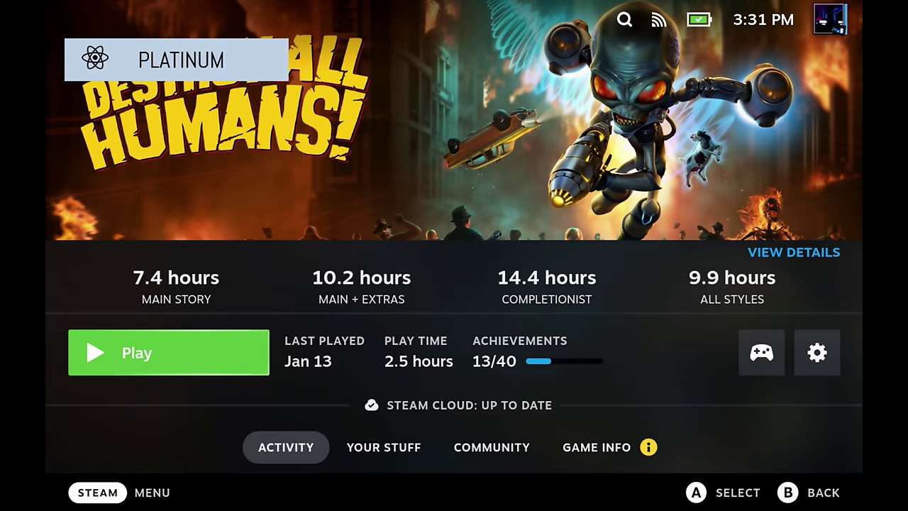
Open Animation Changer from the Decky list and review its boot, suspend, throbber, shuffle and configuration settings
key("ctrl+2")
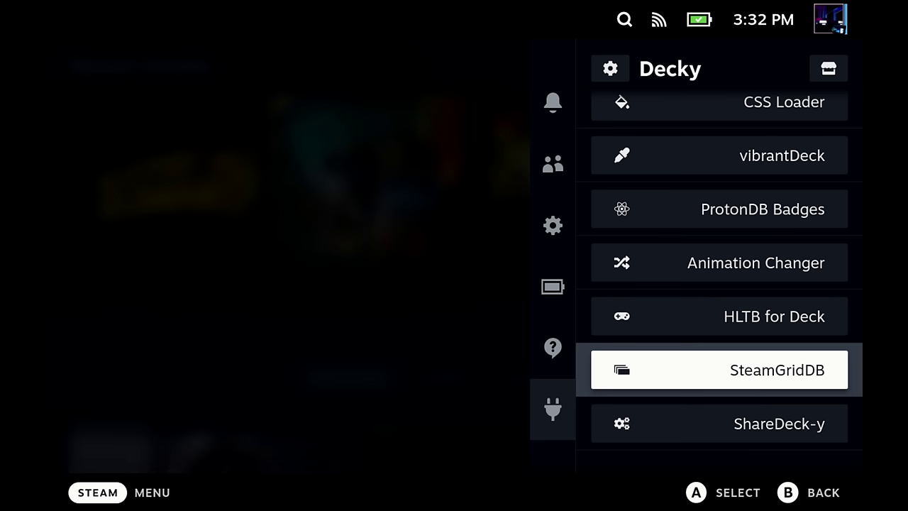
key("Up")
key("Up")
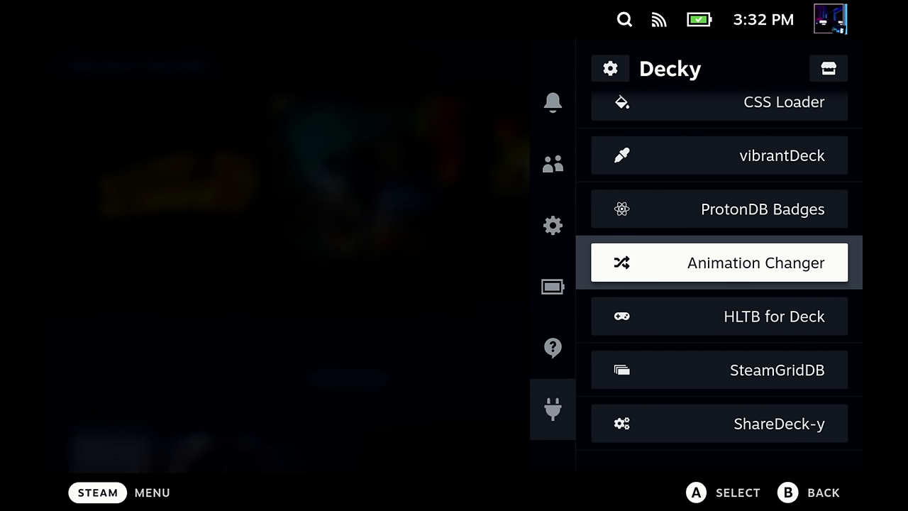
key("Return")
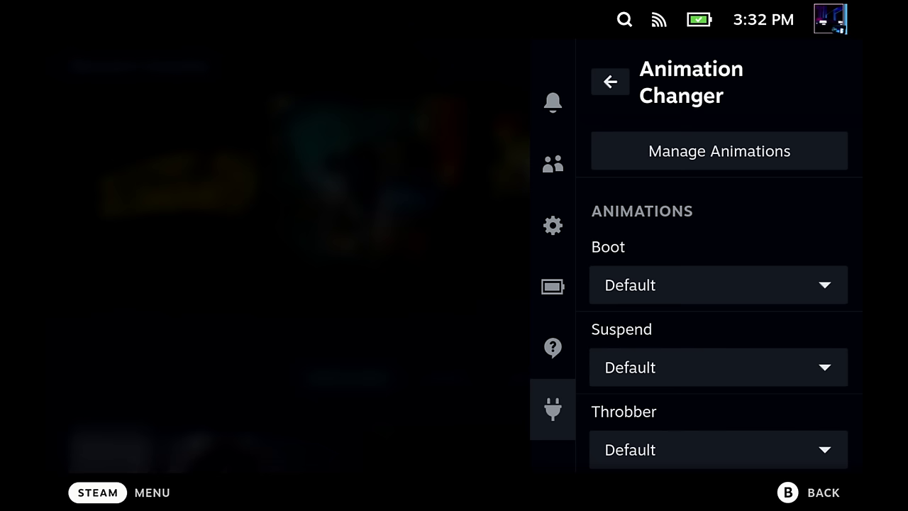
key("Down")
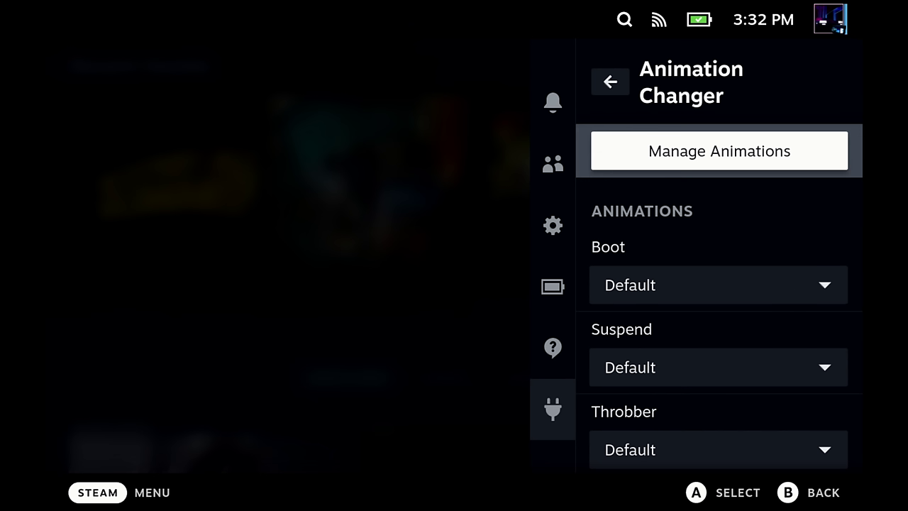
key("Down")
key("Down")
key("Down")
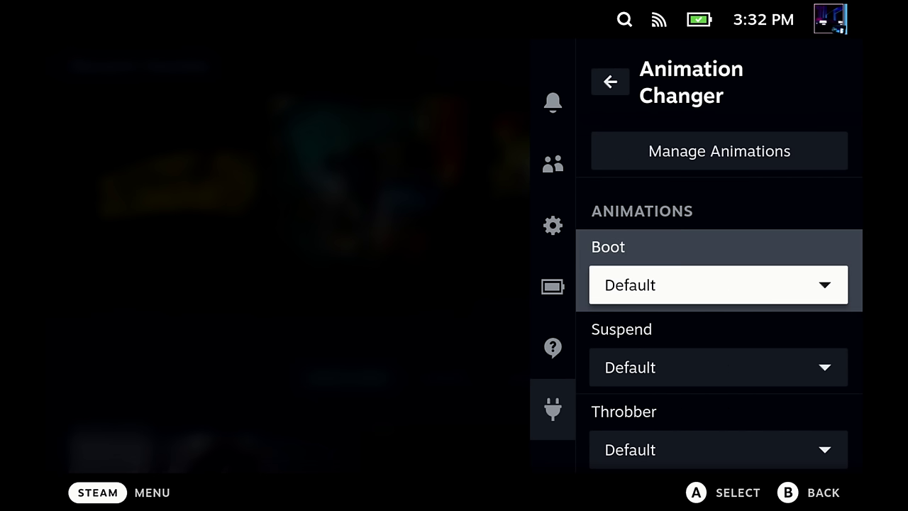
key("Down")
key("Down")
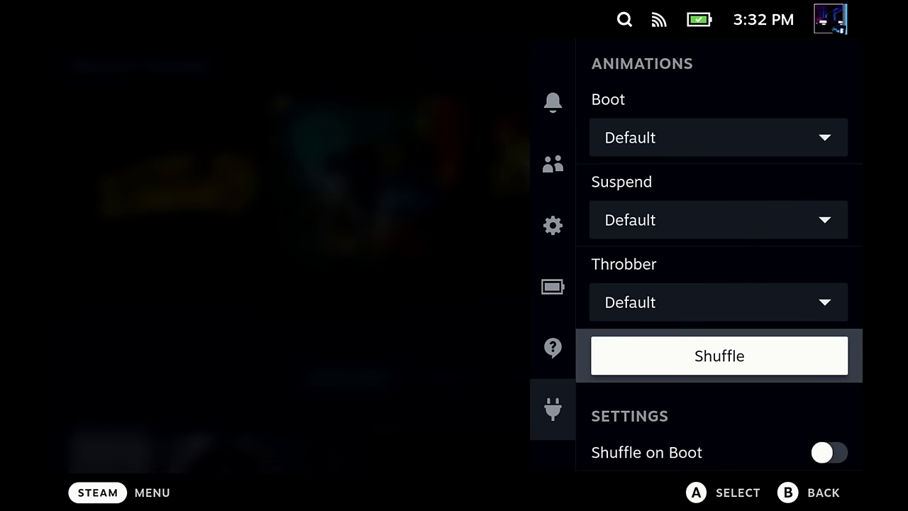
key("Down")
key("Down")
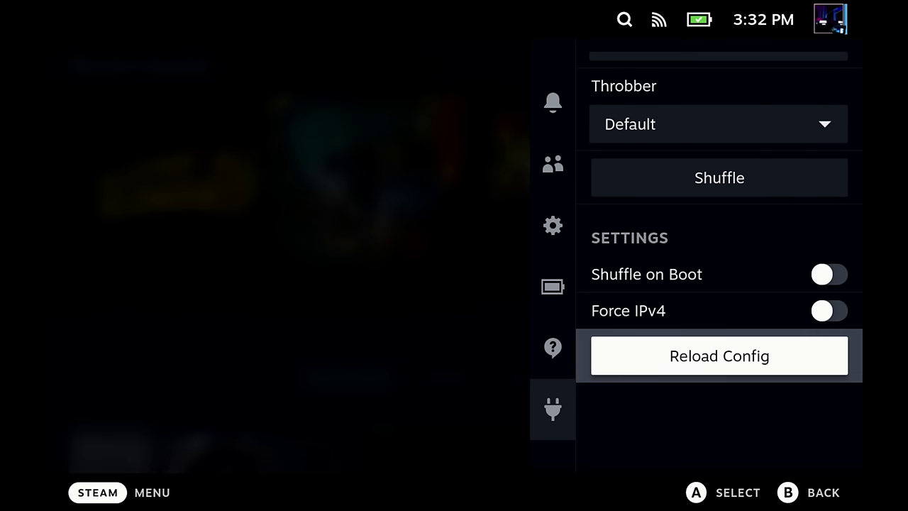
Return to the start of the Animation Changer settings and open the animation manager
key("Up")
key("Up")
key("Up")
key("Up")
key("Up")
key("Up")
key("Up")
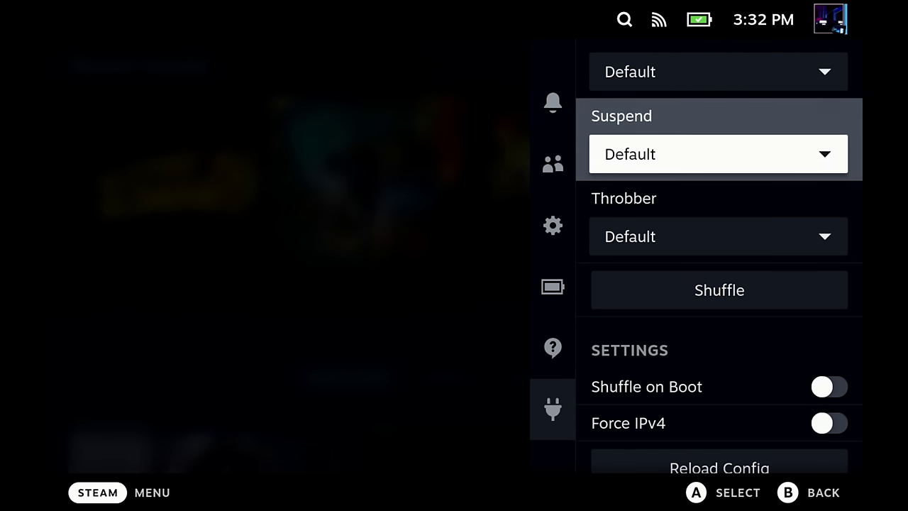
key("Return")
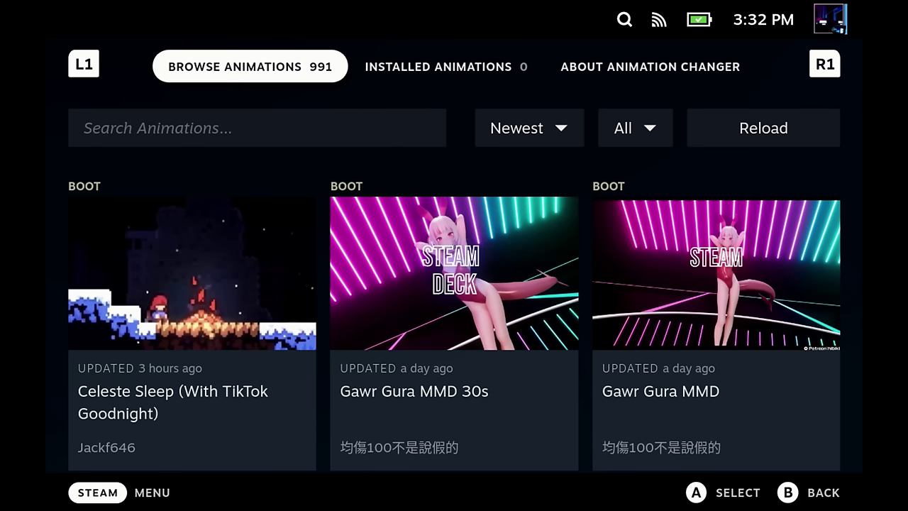
Browse the newest available animations down to the Simpsons Couch Gag boot animation
left_click(256, 128)
key("Down")
key("Down")
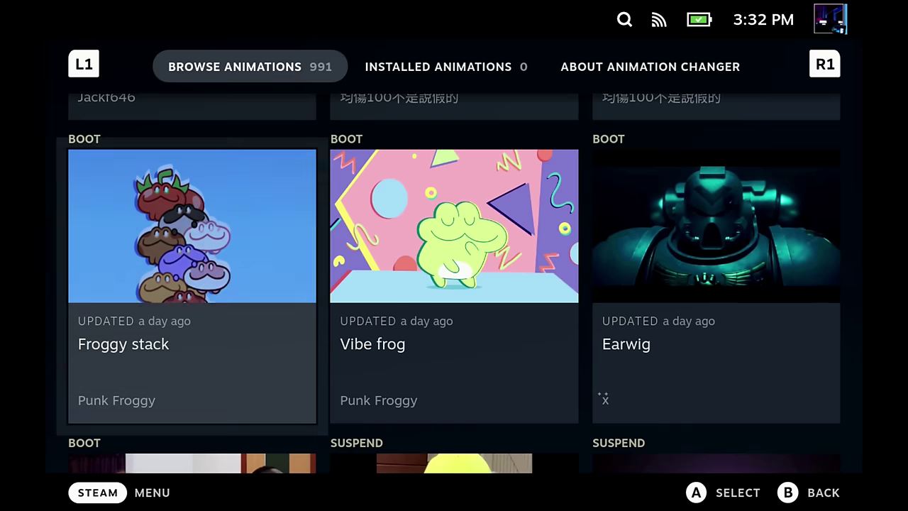
key("Down")
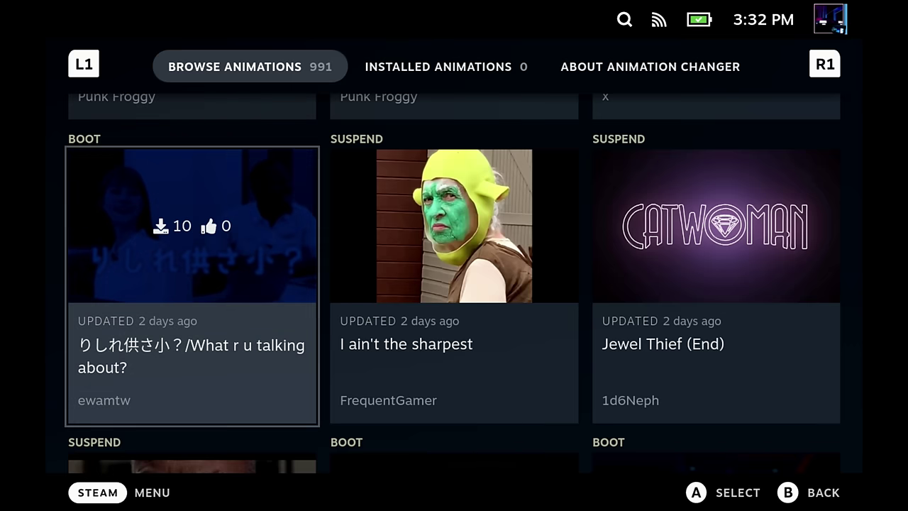
key("Down")
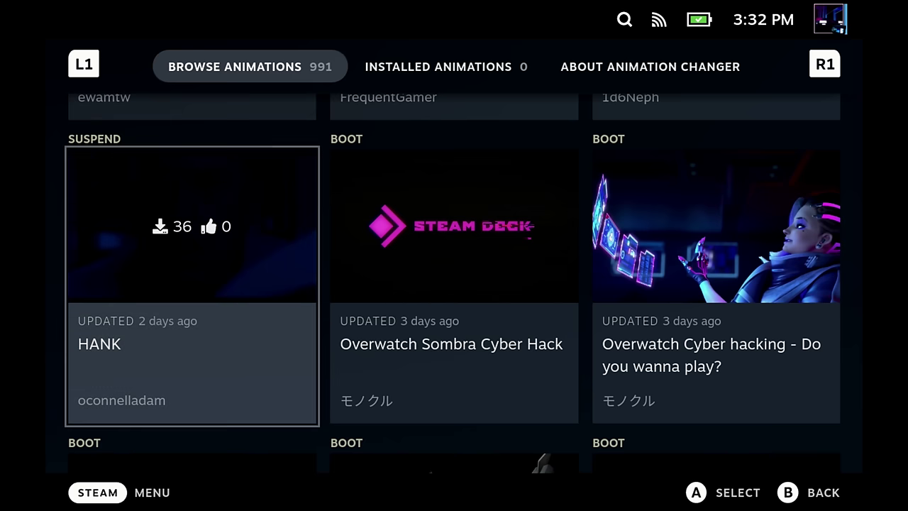
key("Down")
key("Left")
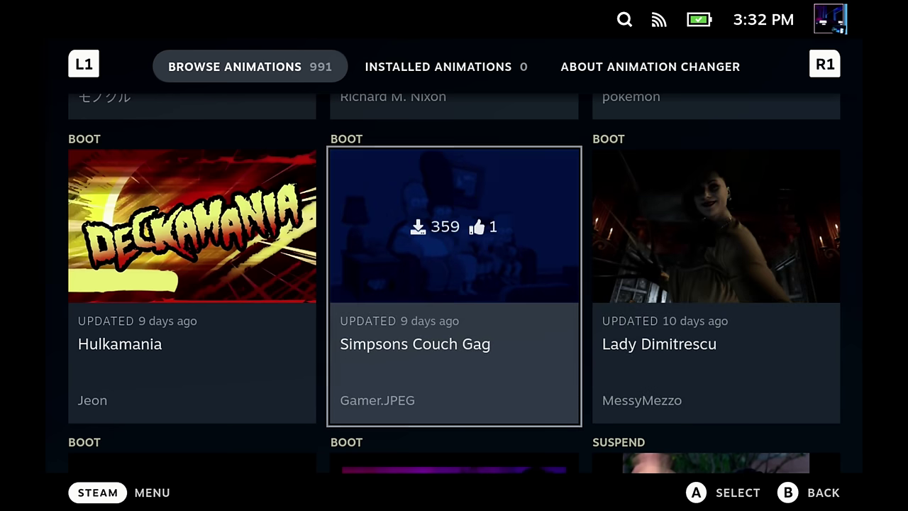
Download the Simpsons Couch Gag animation and close its details
key("Return")
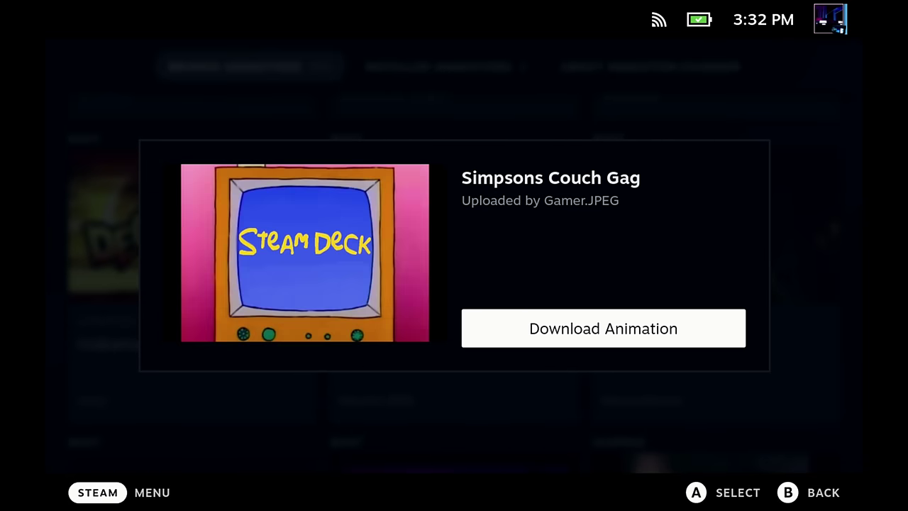
key("Return")
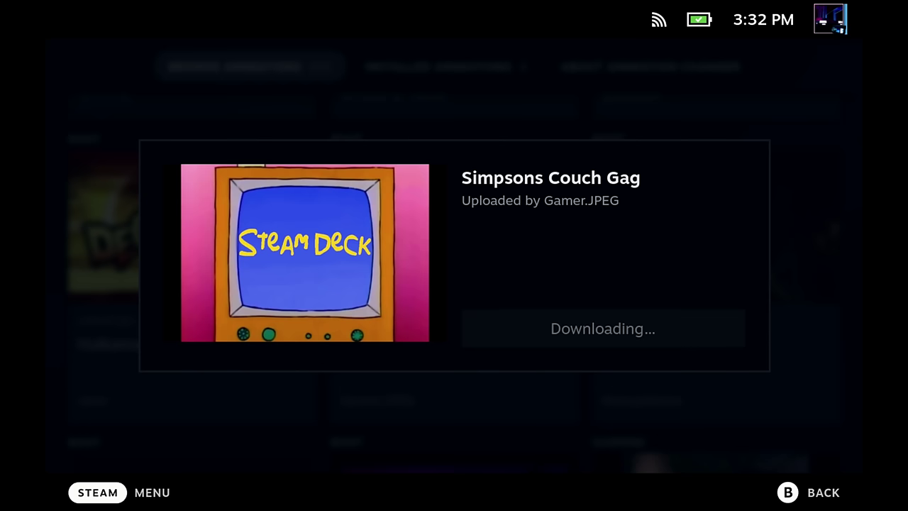
key("Escape")
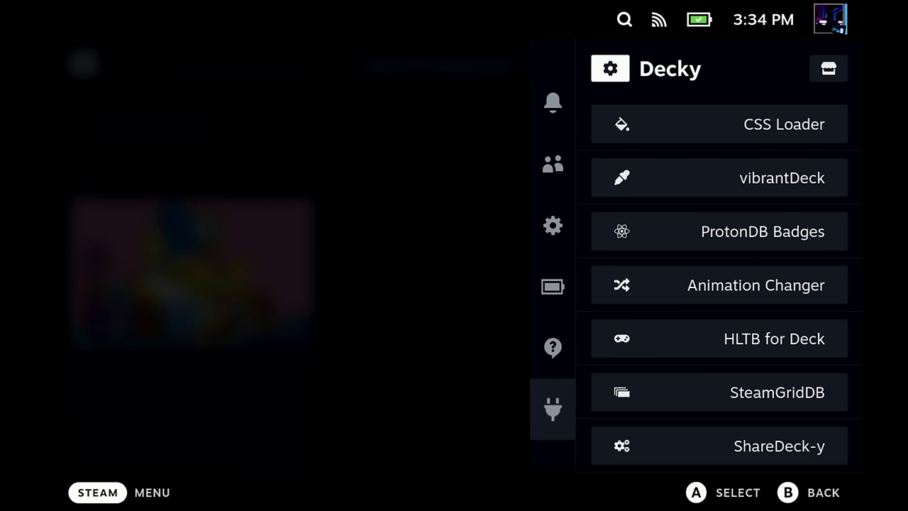
Open Animation Changer from the Decky list and set the boot animation to Simpsons Couch Gag
key("Down")
key("Down")
key("Down")
key("Down")
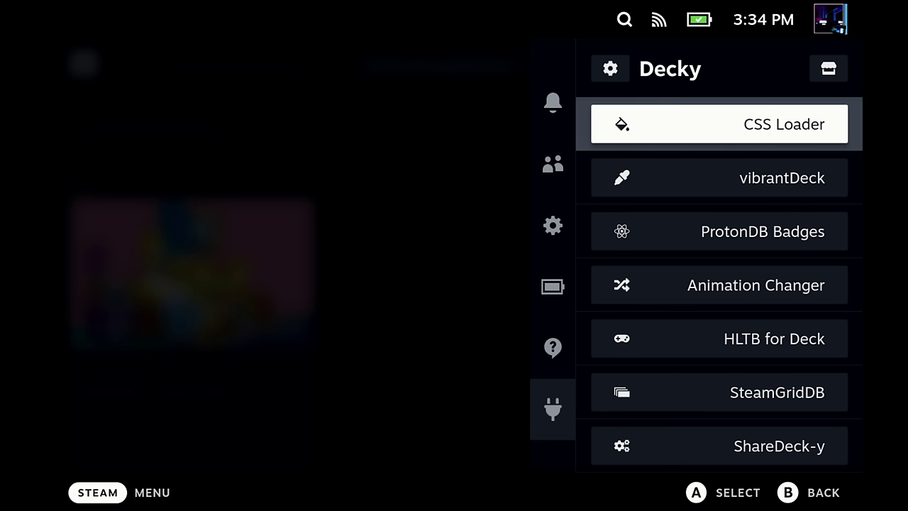
key("Return")
key("Down")
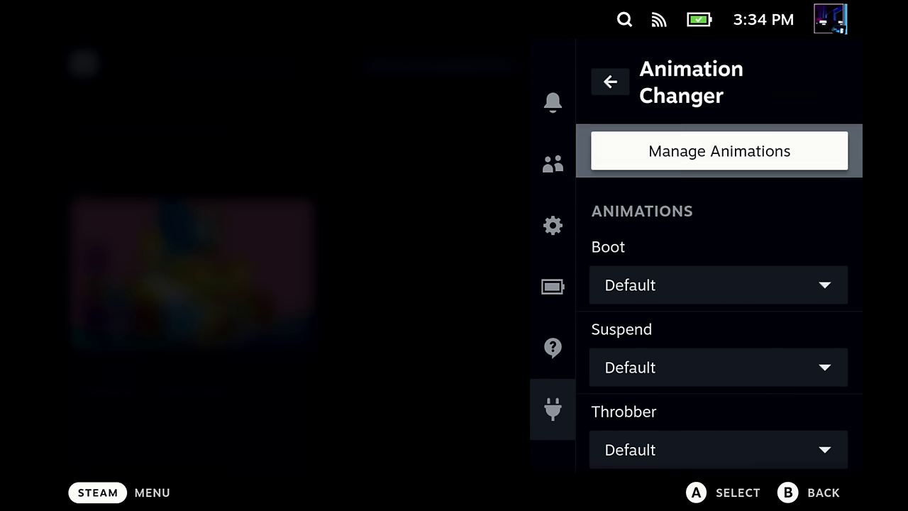
key("Down")
key("Down")
key("Up")
key("Return")
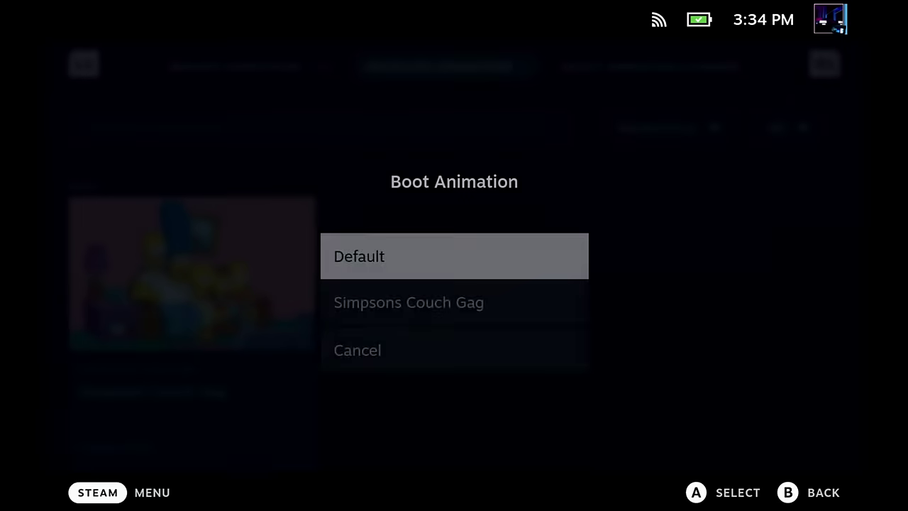
key("Down")
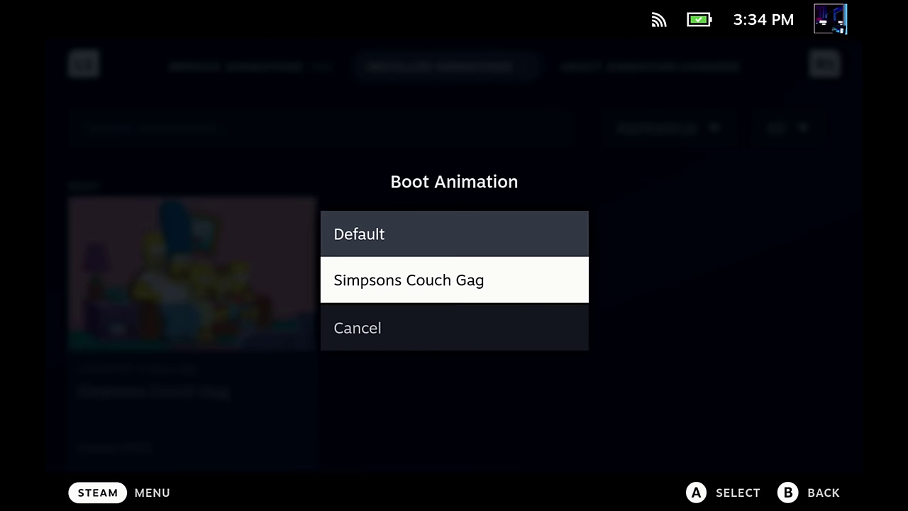
key("Return")
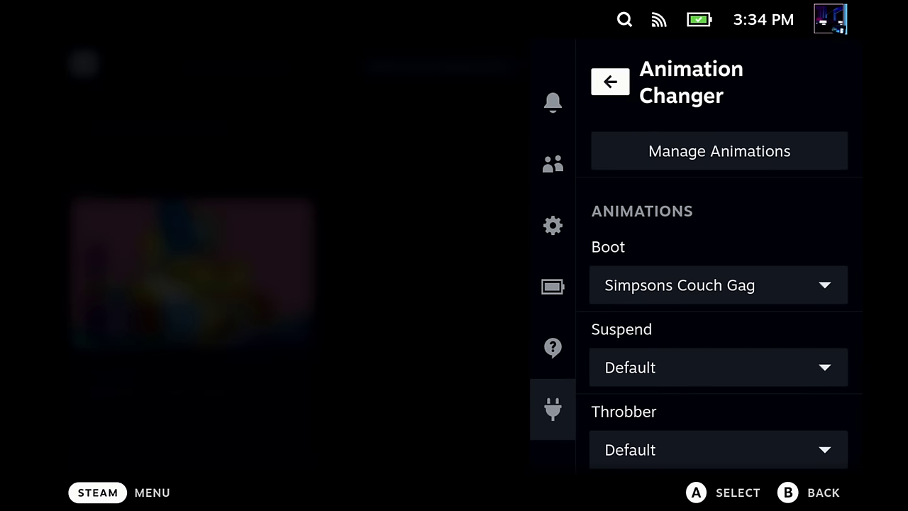
Return to the Decky list, open HLTB for Deck and view the available HLTB styles
key("Escape")
key("Down")
key("Down")
key("Down")
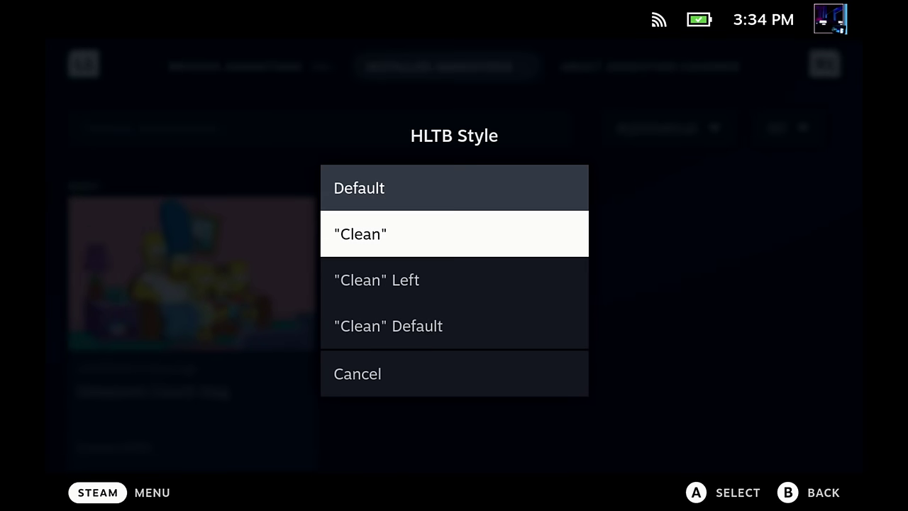
key("Down")
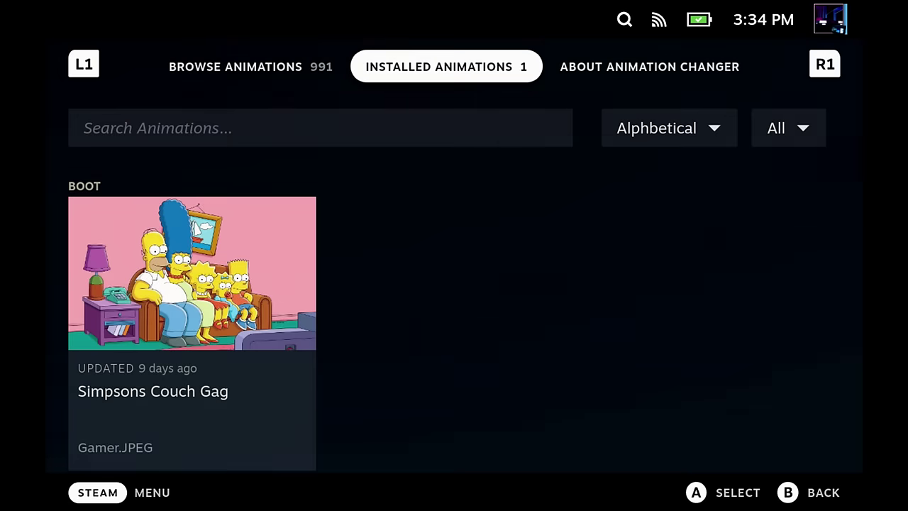
Leave the installed animations and open the Destroy All Humans! game page to view its HLTB completion times
key("Down")
key("Up")
key("Escape")
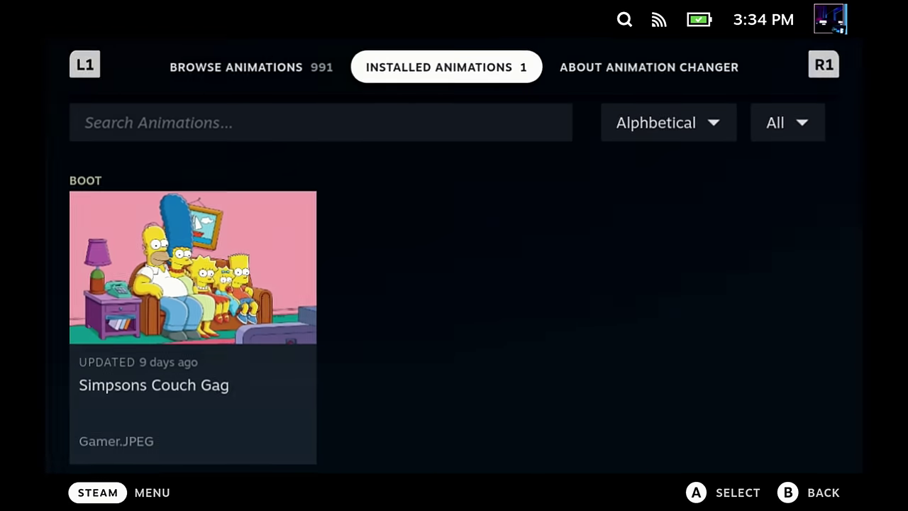
key("Return")
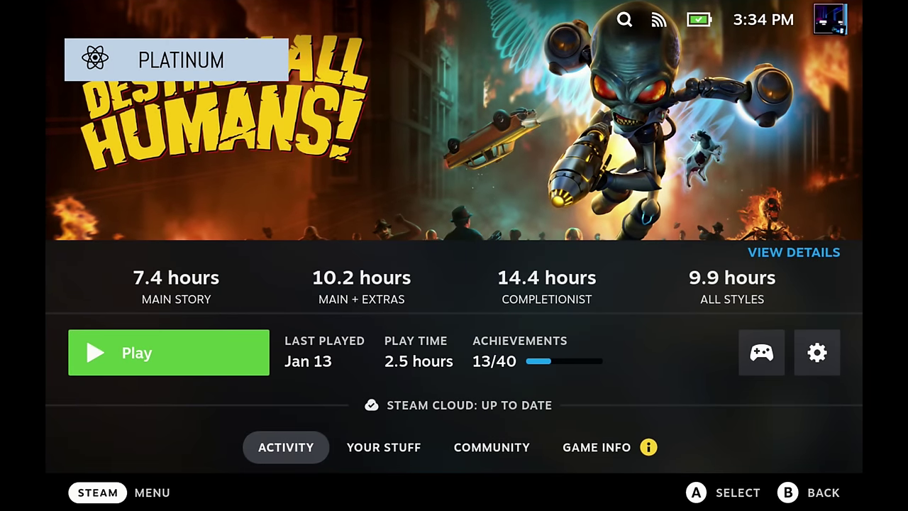
Open the HowLongToBeat details for Destroy All Humans! and review its completion times
key("Up")
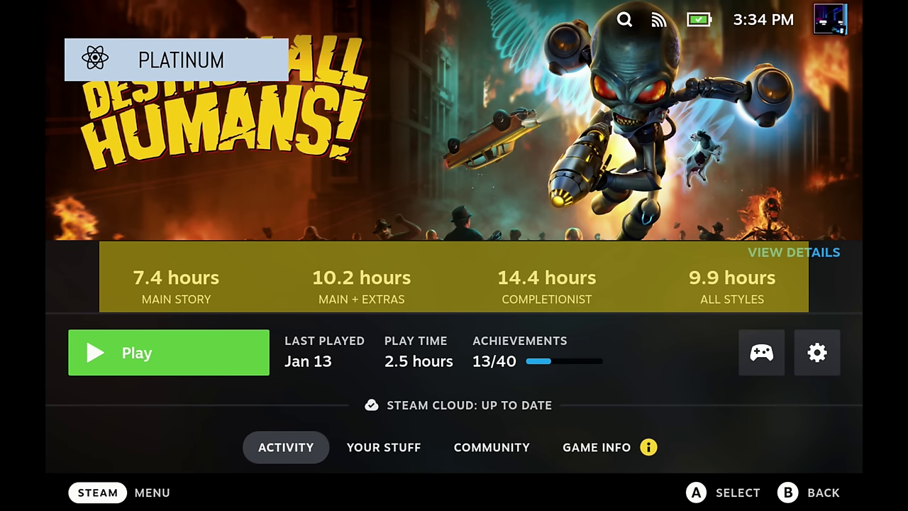
left_click(801, 250)
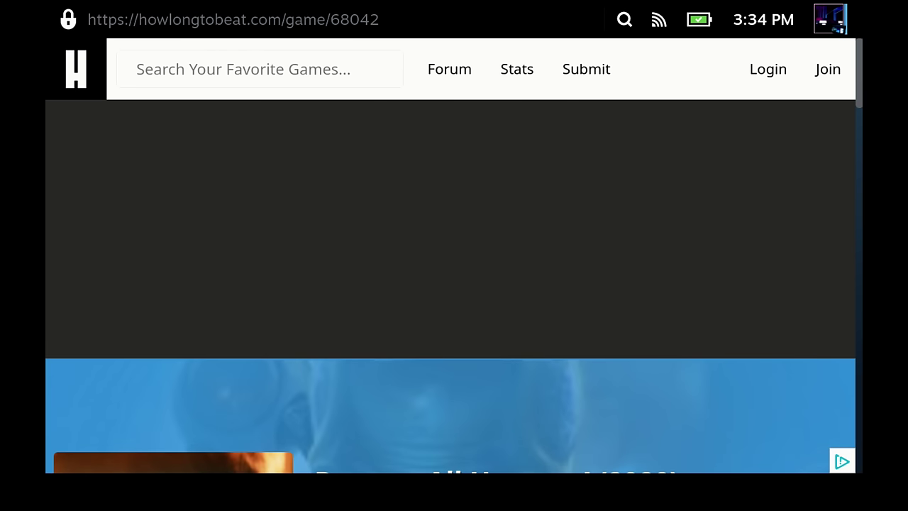
scroll(647, 227, "down", 10)
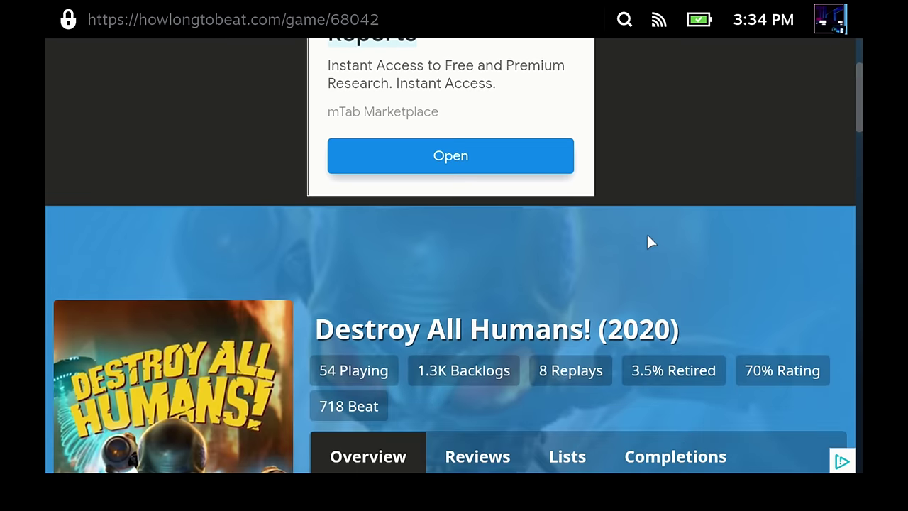
scroll(647, 241, "down", 6)
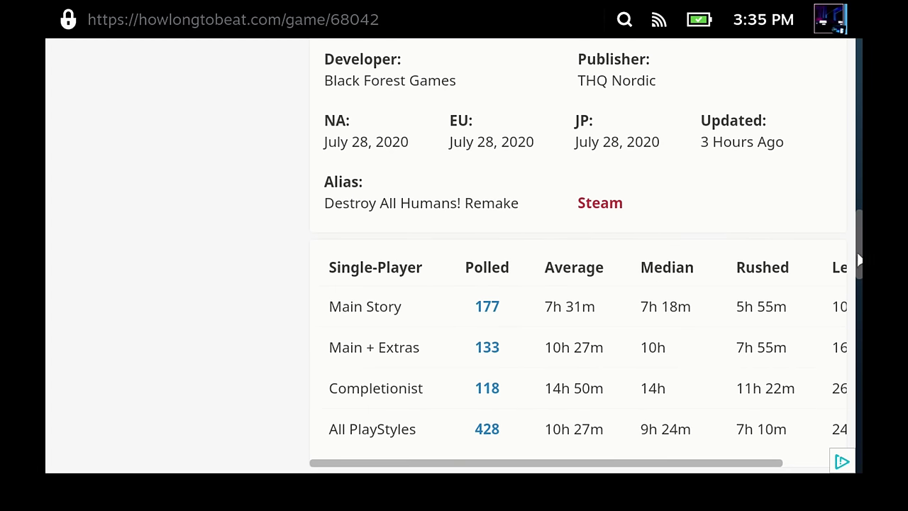
left_click_drag(859, 261, 859, 159)
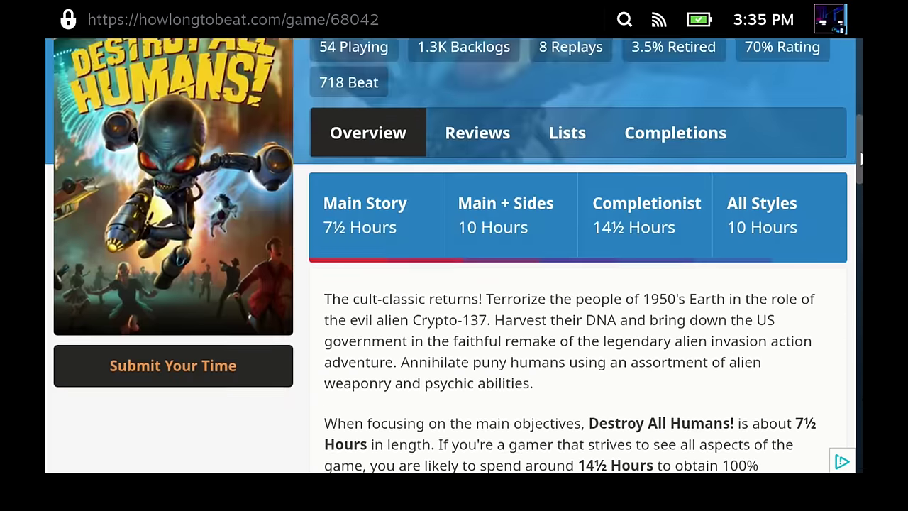
Open SteamGridDB from the Decky list to view its options, and return to the home screen
key("ctrl+2")
key("Down")
key("Down")
key("Down")
key("Down")
key("Down")
key("Return")
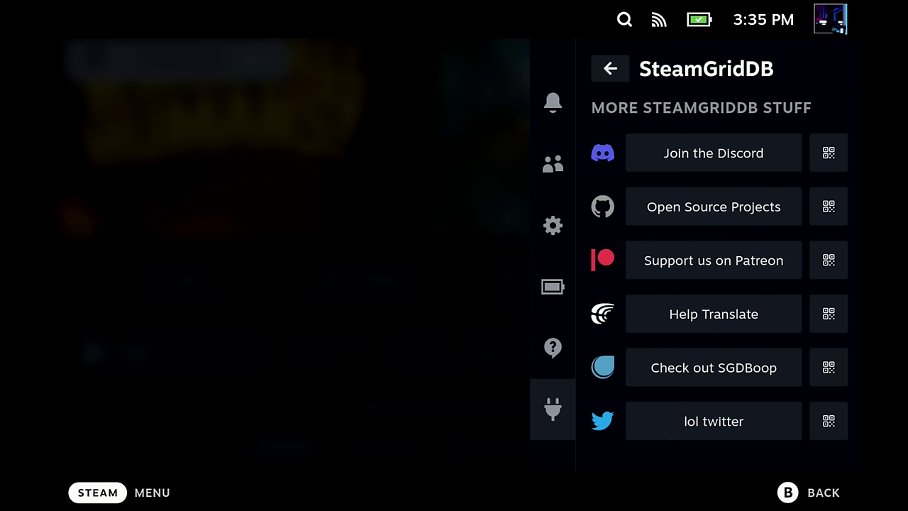
key("Escape")
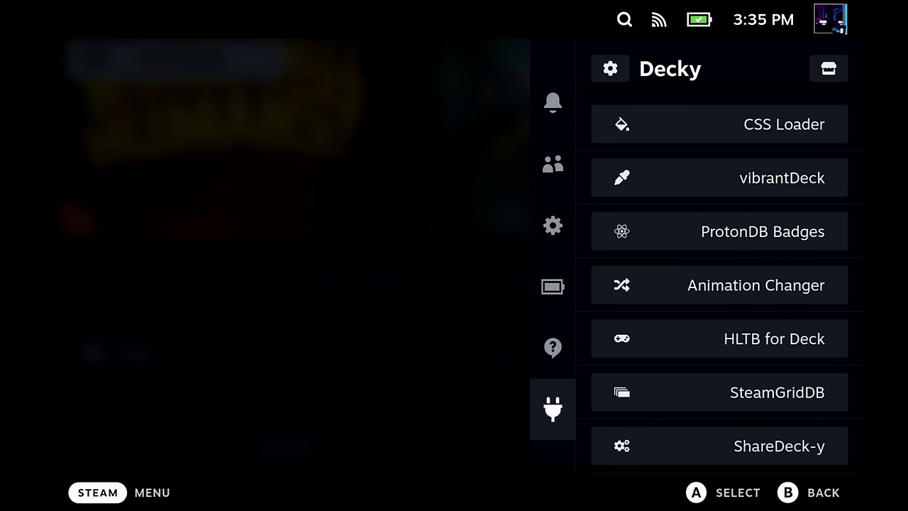
key("Escape")
key("Escape")
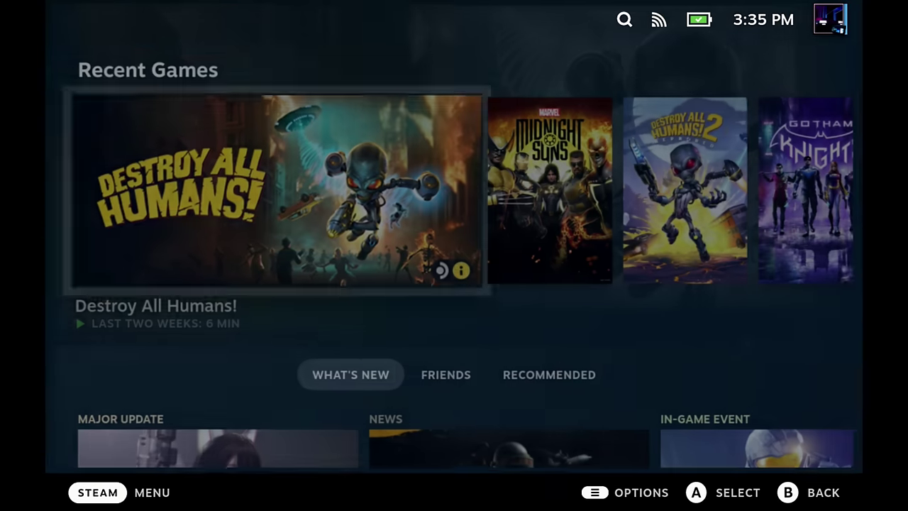
Open the artwork changer for Destroy All Humans! from the recent games
key("Menu")
key("Down")
key("Down")
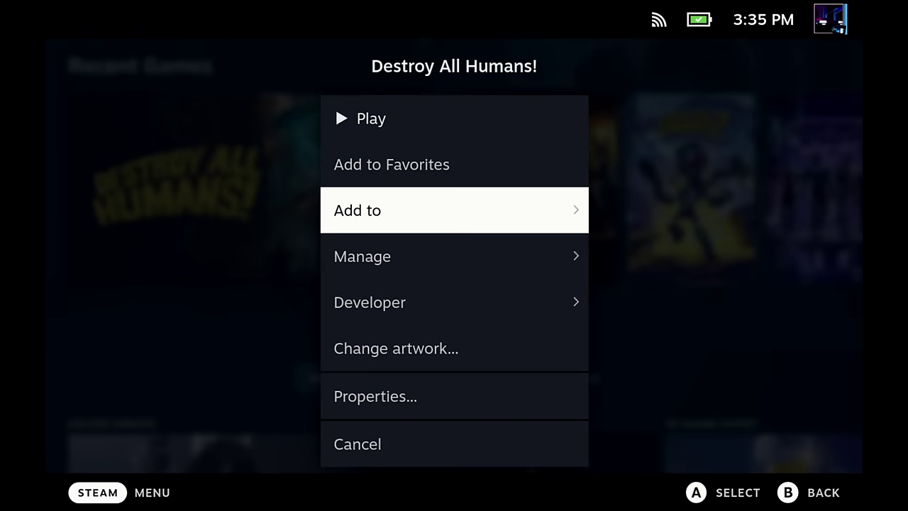
key("Down")
key("Down")
key("Down")
key("Return")
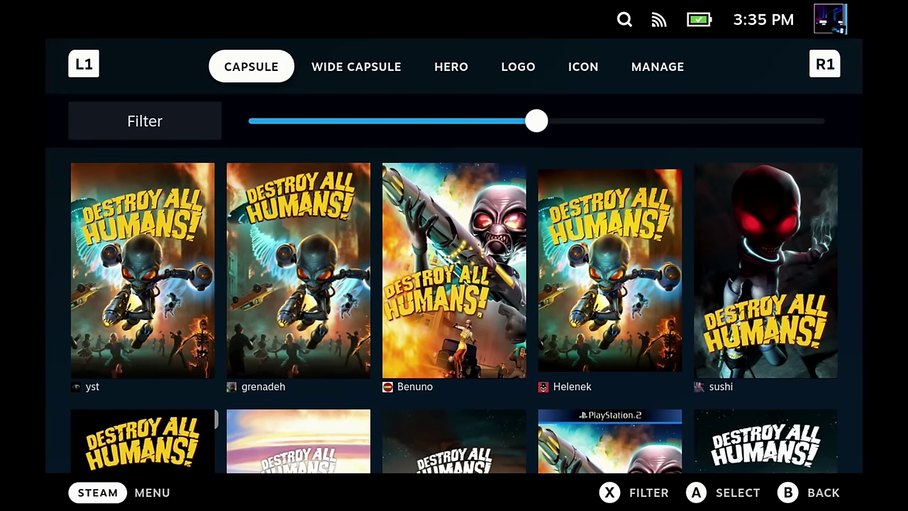
Apply the third capsule in the first row, showing the alien with a large gun, to Destroy All Humans!
key("Down")
key("Down")
key("Right")
key("Right")
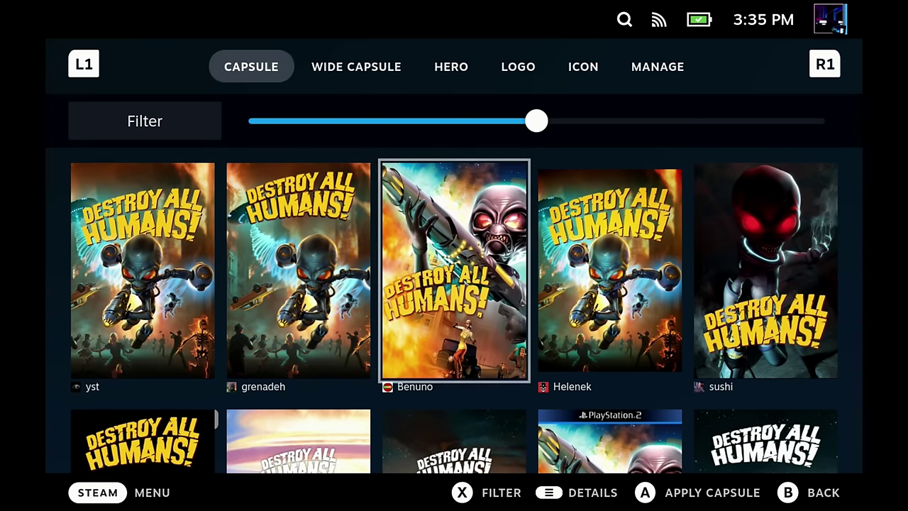
key("Return")
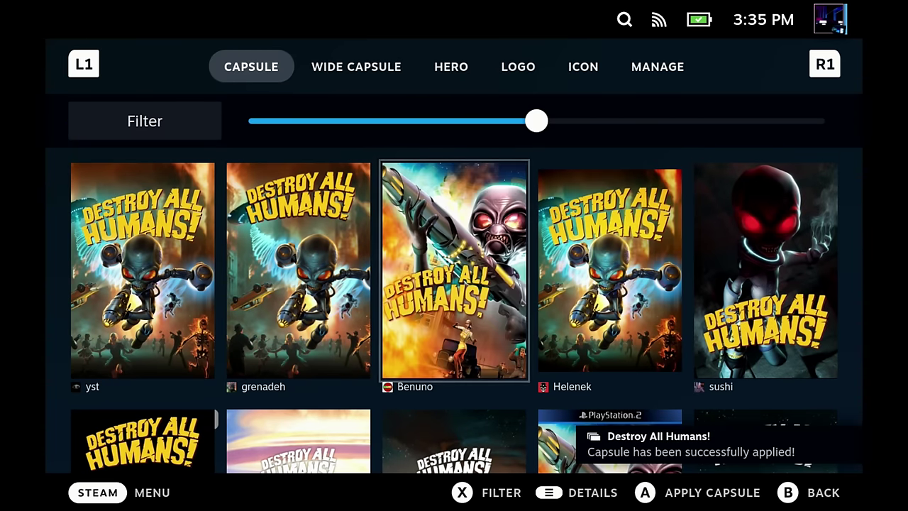
Browse the wide capsule, hero, logo and icon artwork, review the game's current artwork, and return to the recent games
key("Page_Down")
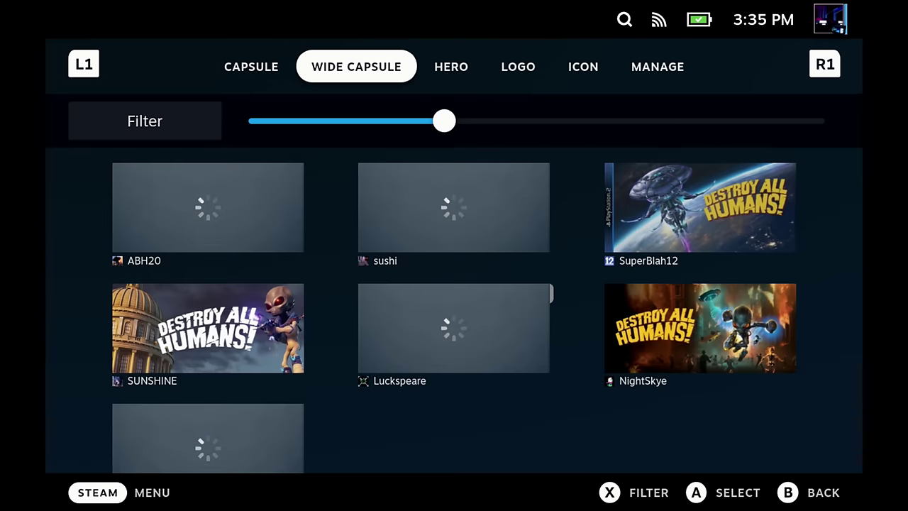
key("Page_Down")
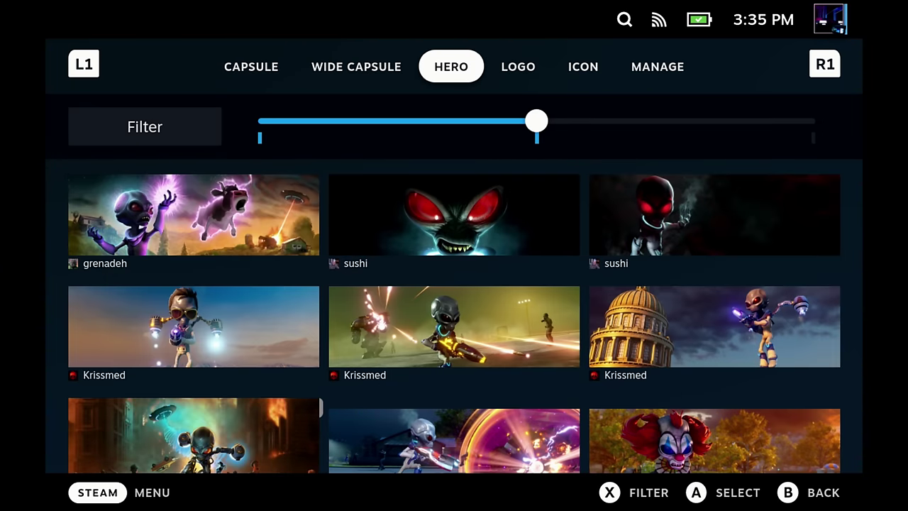
key("Page_Down")
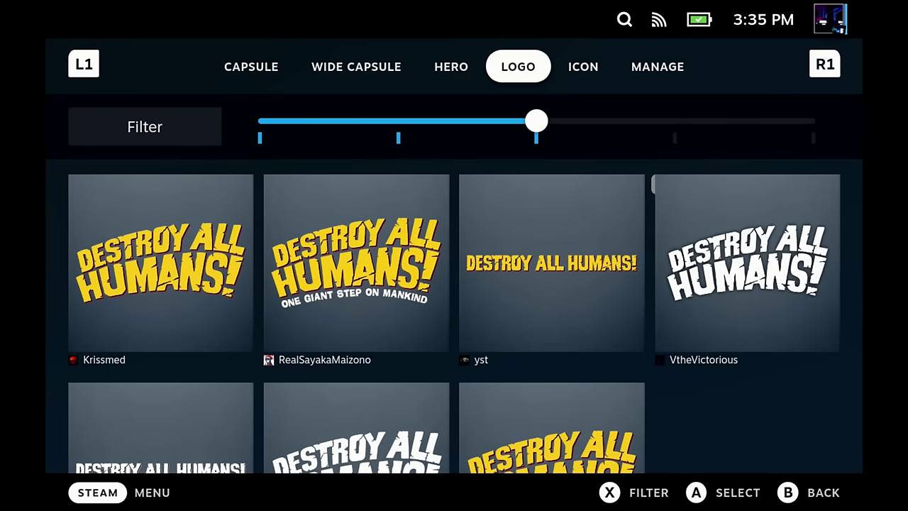
key("Page_Down")
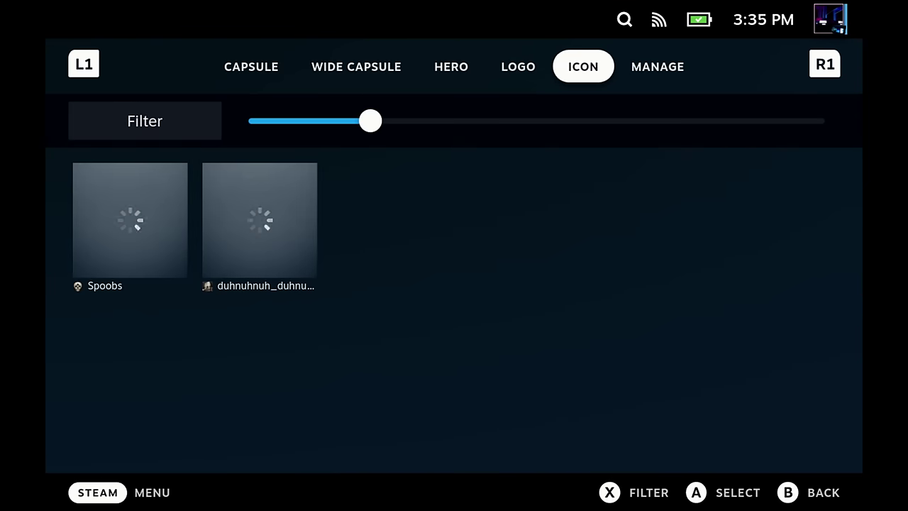
key("Page_Down")
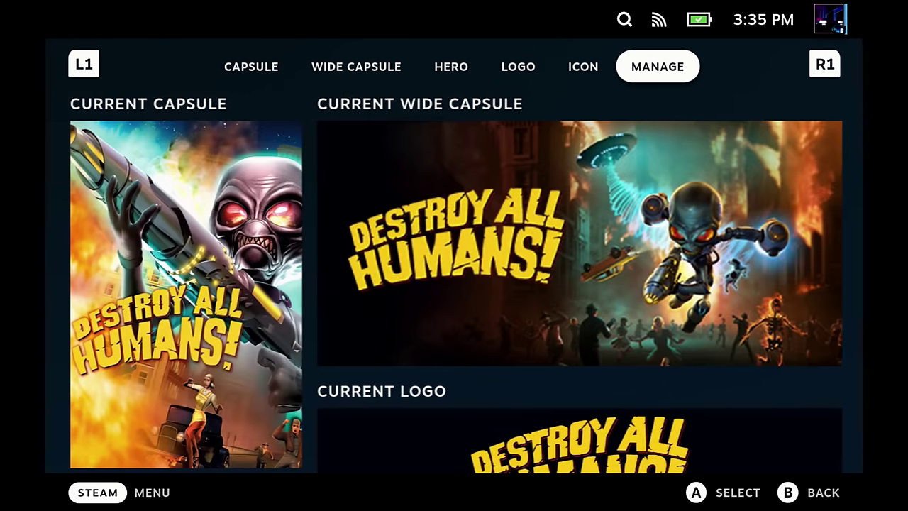
key("Down")
key("Down")
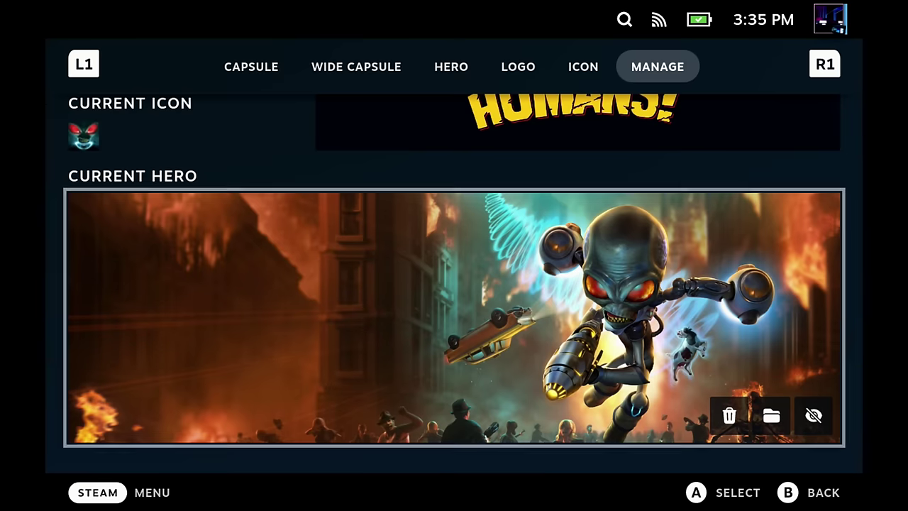
key("Escape")
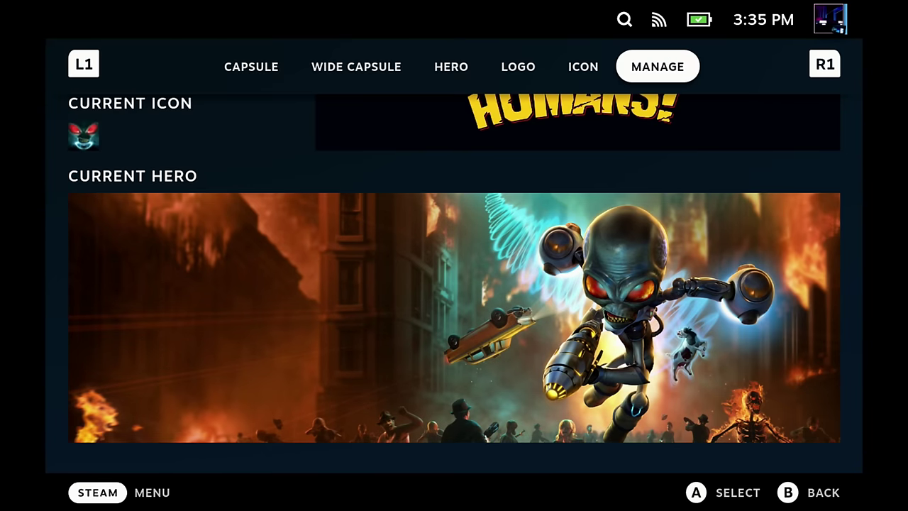
key("Escape")
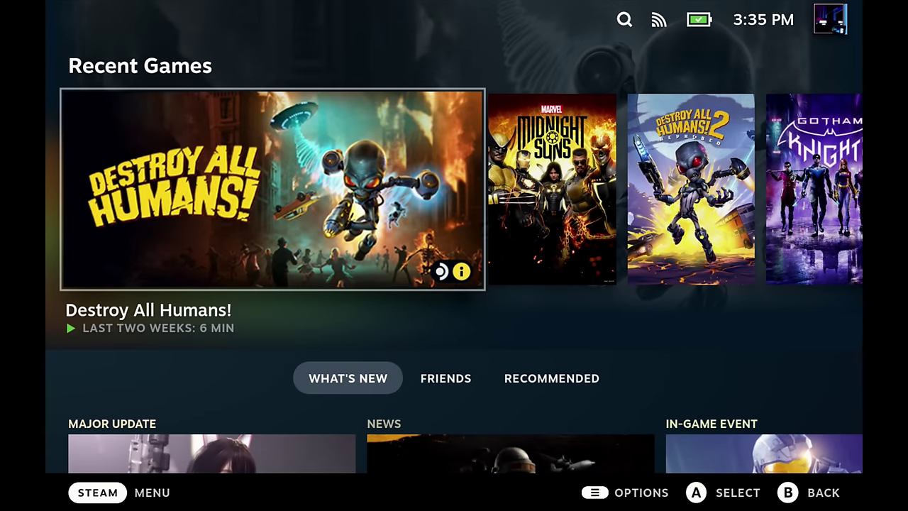
Find Xbox Cloud Gaming among the recent games and open its artwork changer
key("Right")
key("Right")
key("Right")
key("Right")
key("Right")
key("Right")
key("Right")
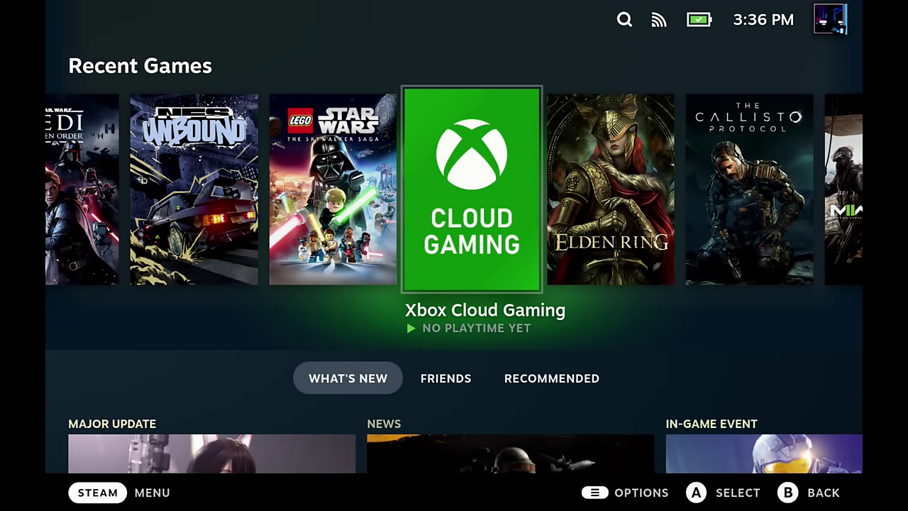
key("Menu")
key("Down")
key("Down")
key("Down")
key("Down")
key("Down")
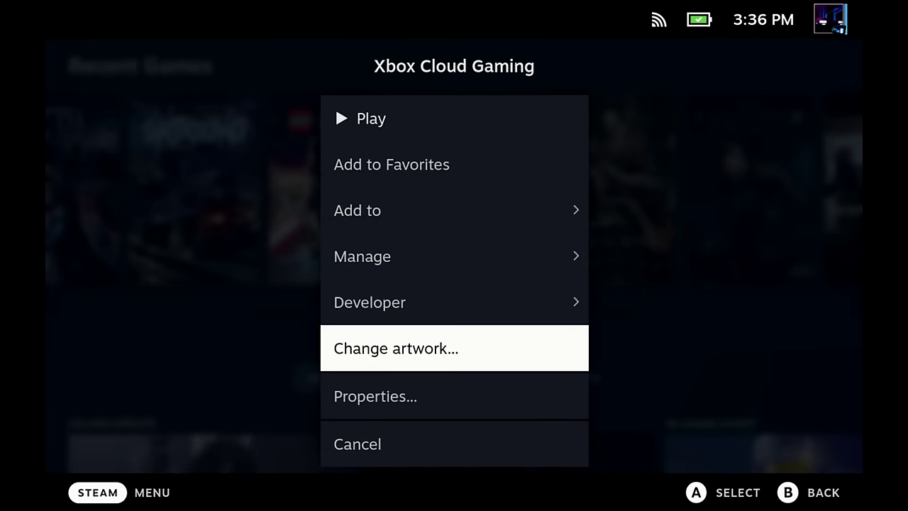
key("Return")
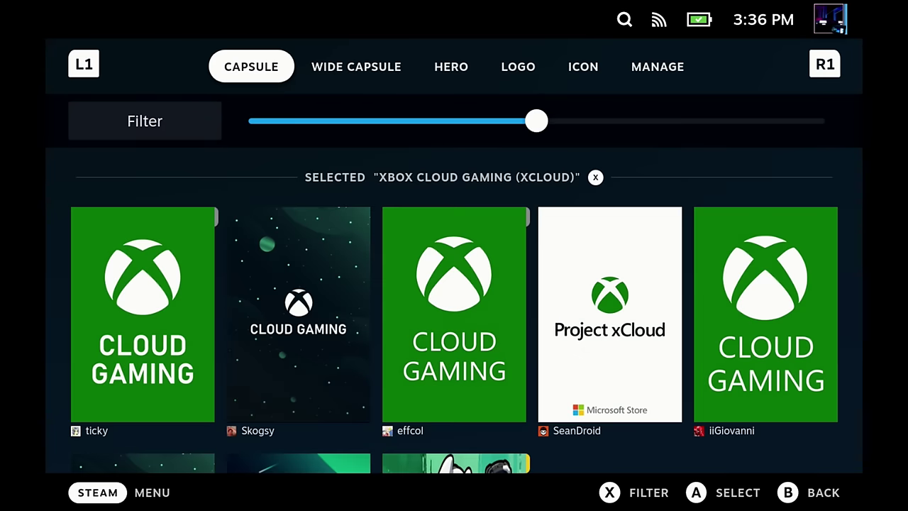
Look through the wide capsule and hero artwork for Xbox Cloud Gaming and return to the recent games
key("ctrl+Tab")
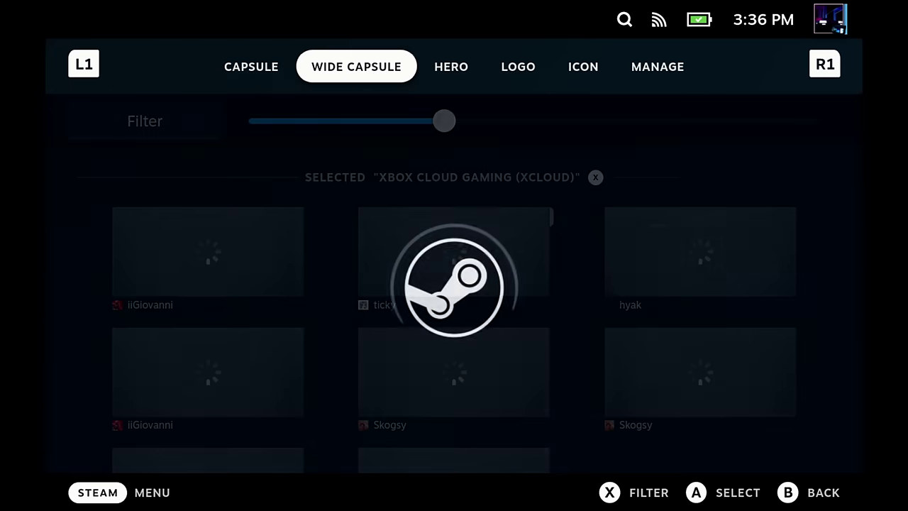
key("ctrl+Tab")
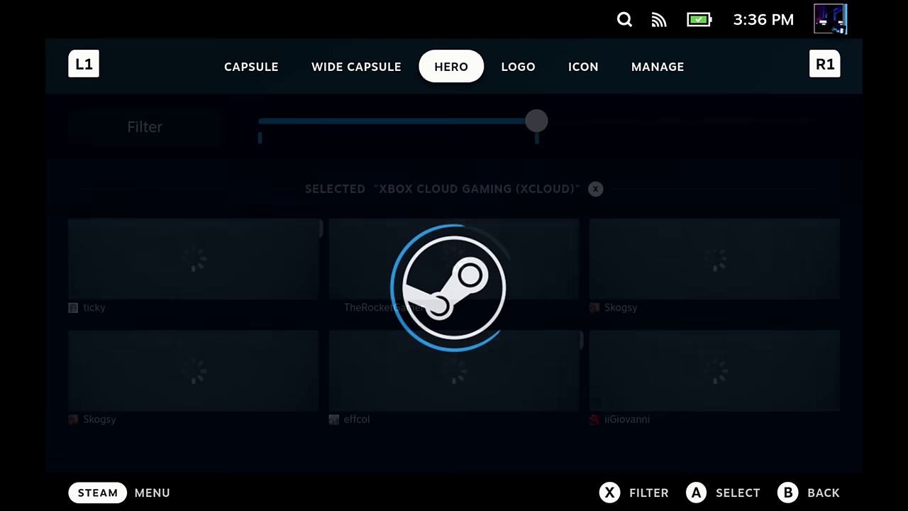
key("ctrl+Tab")
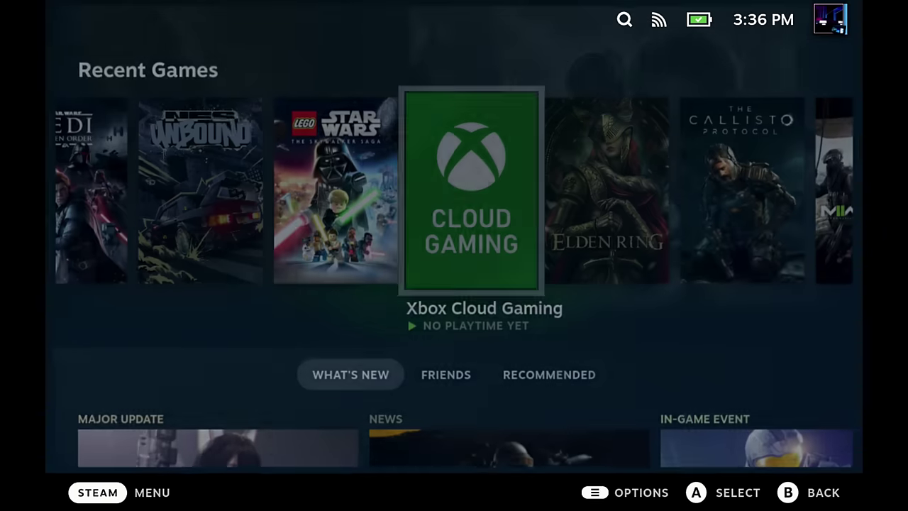
key("Right")
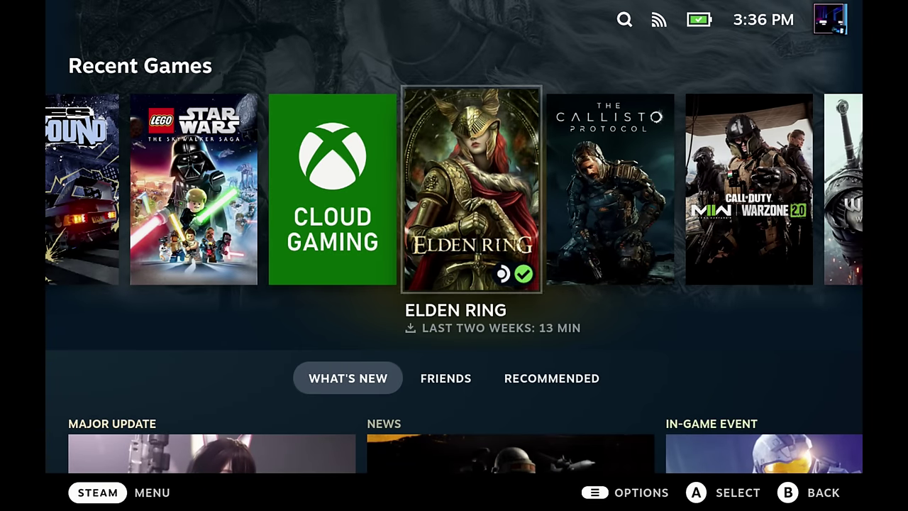
key("Left")
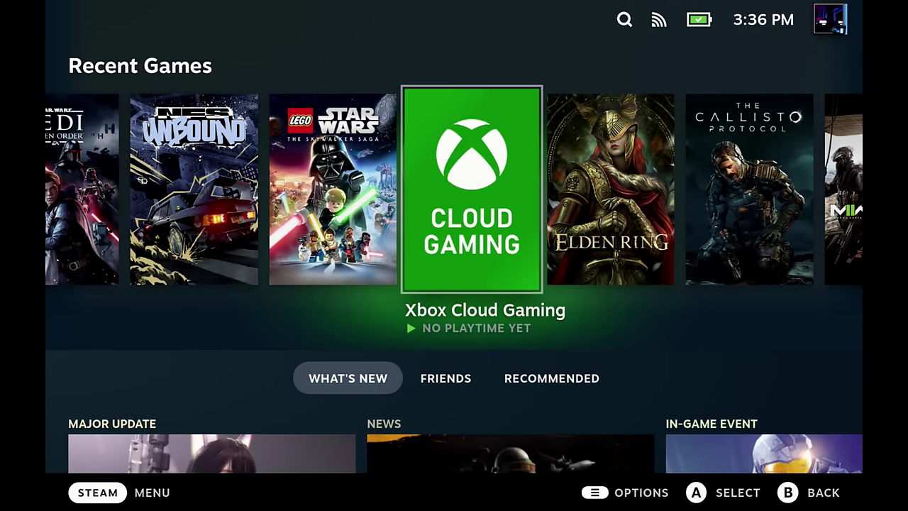
Open ShareDeck-y from the Decky list and look through its installed games
key("ctrl+2")
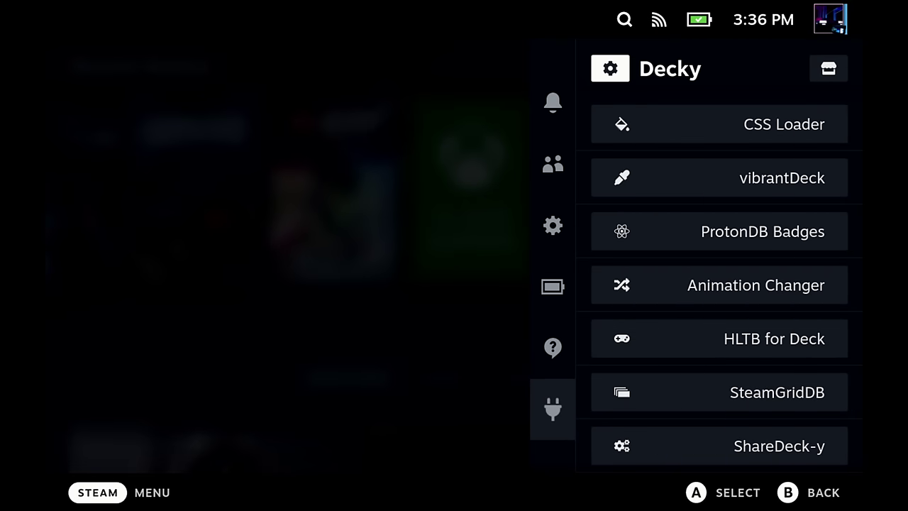
key("Down")
key("Down")
key("Down")
key("Down")
key("Down")
key("Down")
key("Down")
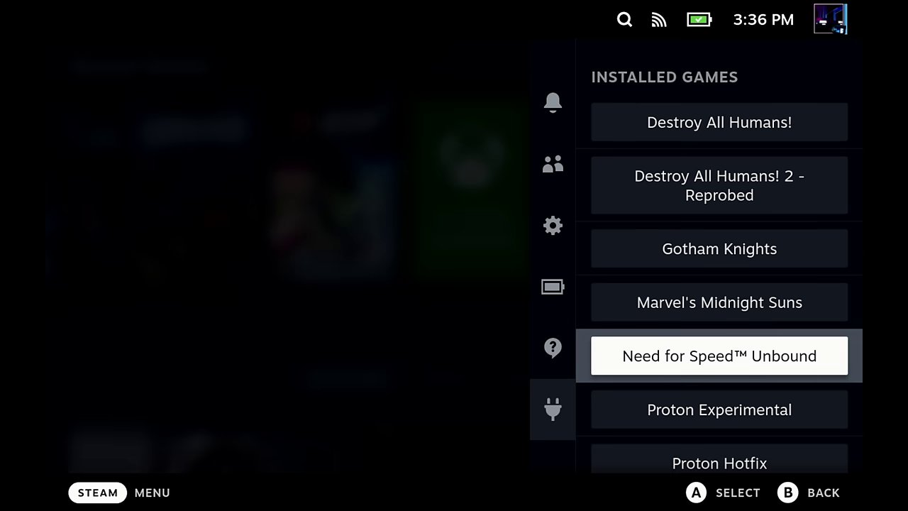
Open the shared performance configurations for Destroy All Humans! in ShareDeck-y
key("Down")
key("Down")
key("Up")
key("Up")
key("Up")
key("Up")
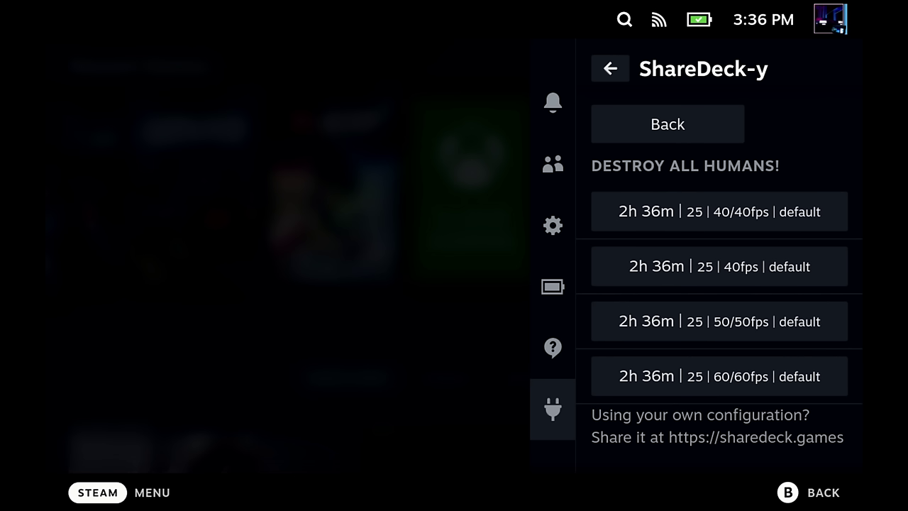
View the 40/40fps configuration for Destroy All Humans! and return to its configuration list
key("Down")
key("Return")
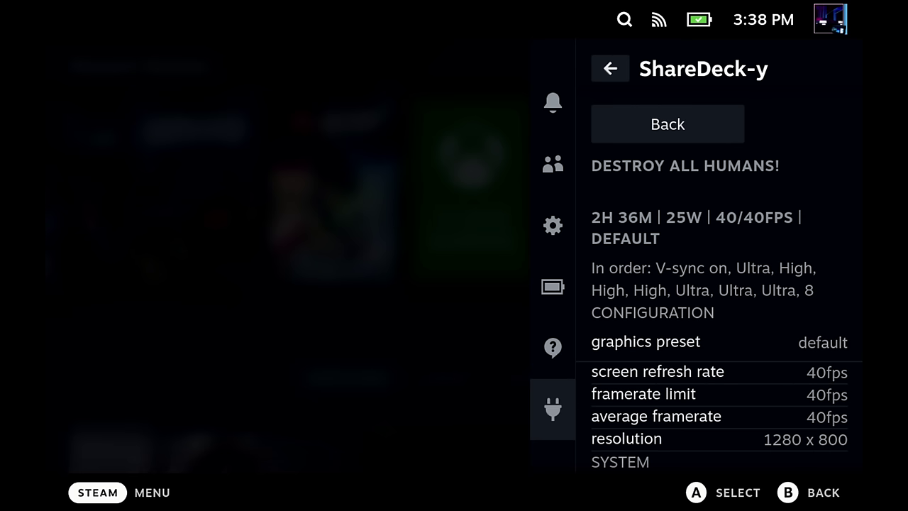
key("Up")
key("Return")
View the 50/50fps configuration for Destroy All Humans! and return to its configuration list
key("Down")
key("Down")
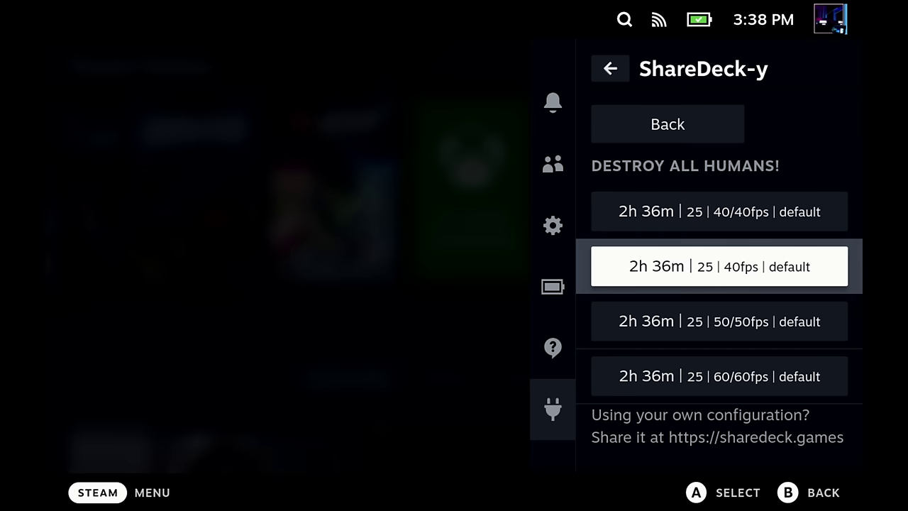
key("Down")
key("Return")
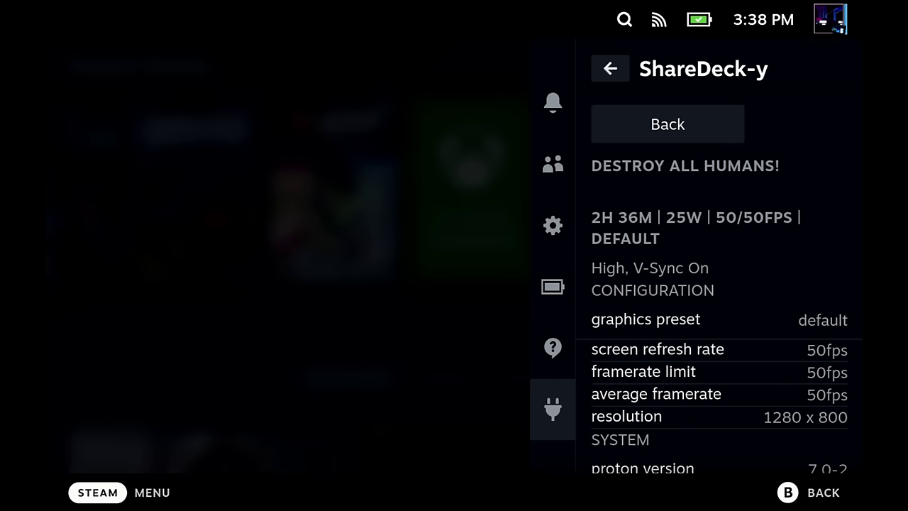
key("Down")
key("Up")
key("Return")
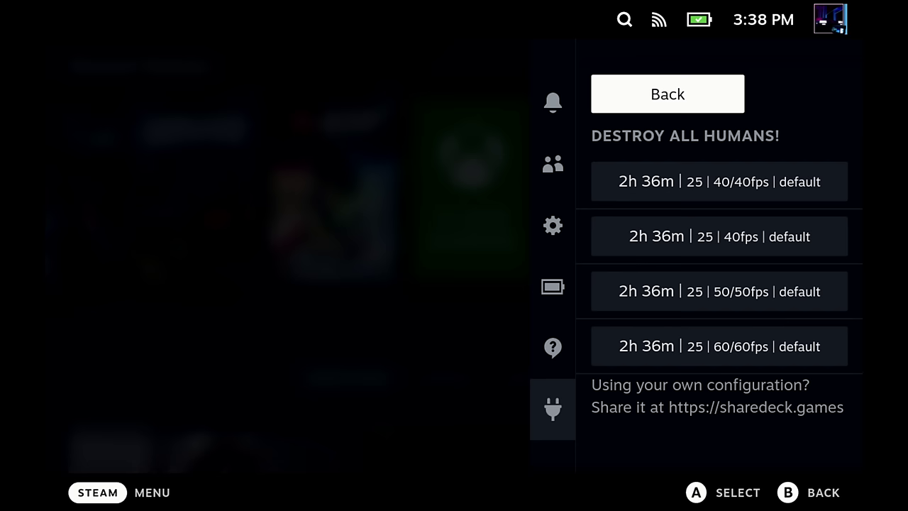
Return to ShareDeck-y's installed games, check the reports for Need for Speed Unbound, and go back to the list
key("Return")
key("Down")
key("Down")
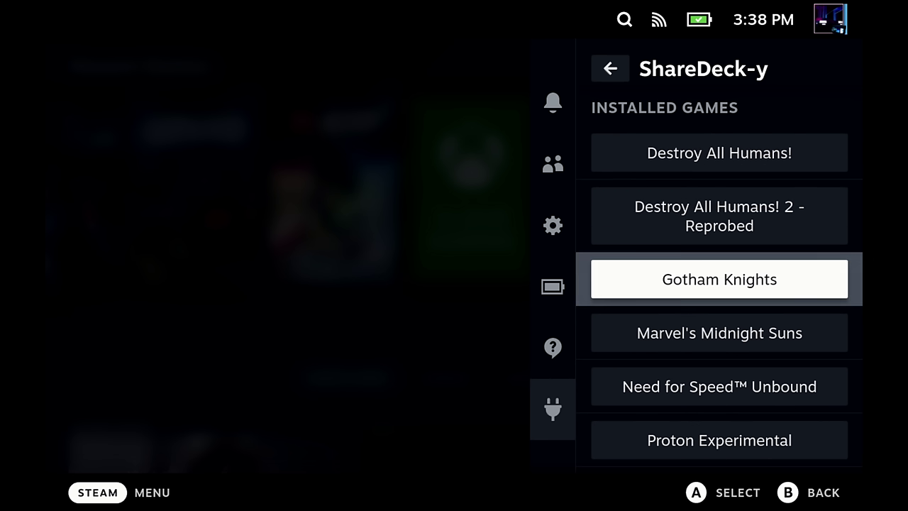
key("Down")
key("Down")
key("Return")
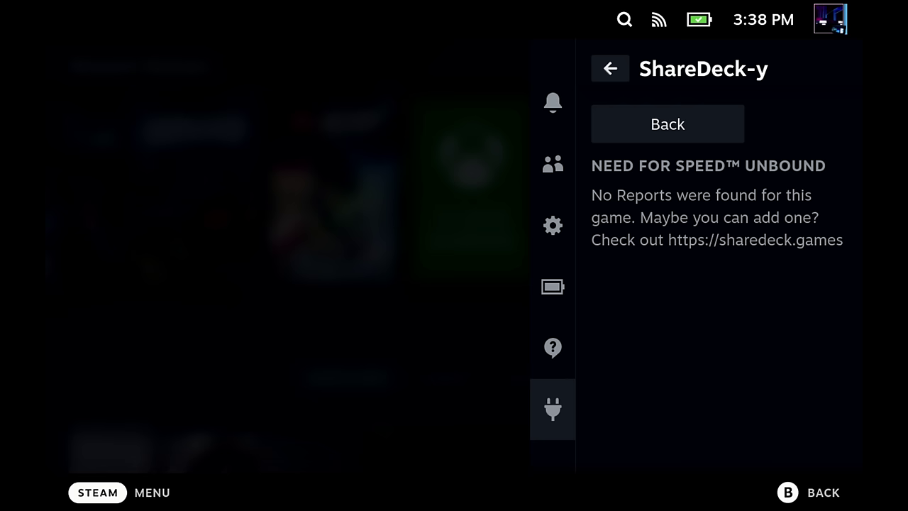
key("Down")
key("Return")
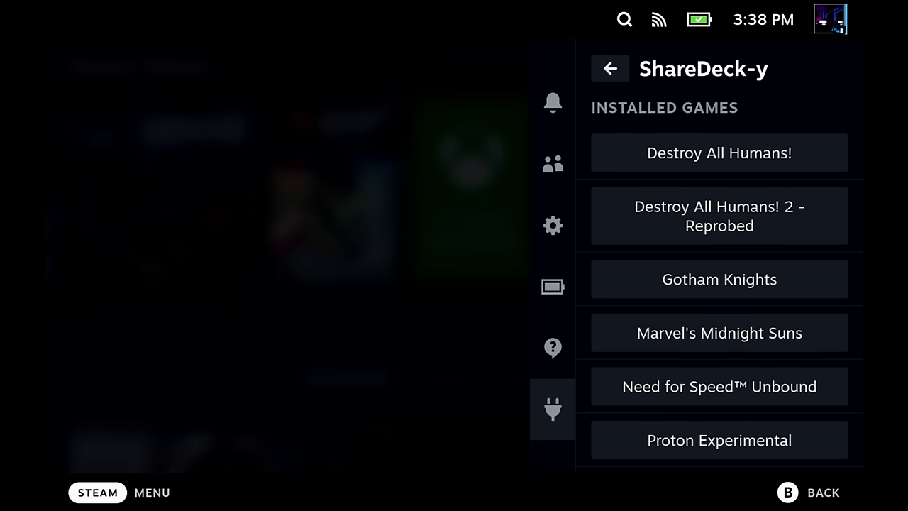
Leave ShareDeck-y and look through the installed plugins in the Decky list
key("Escape")
key("Up")
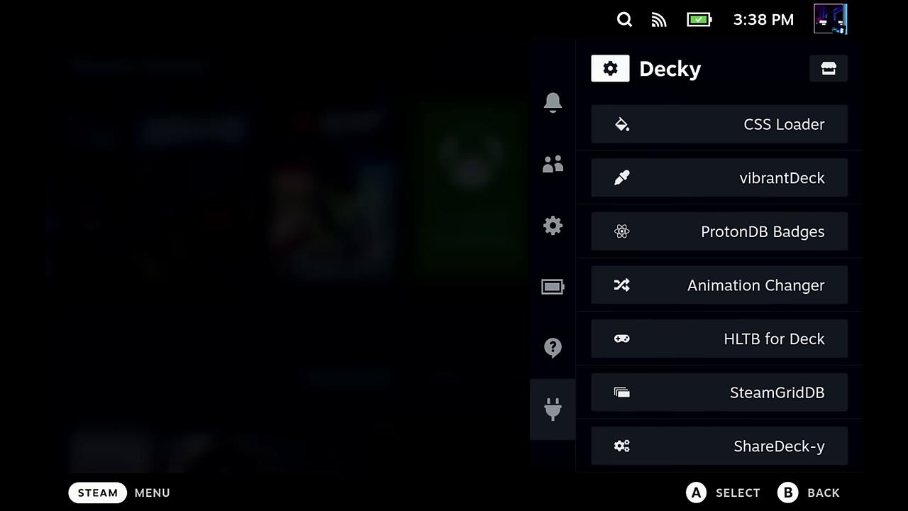
key("Down")
key("Down")
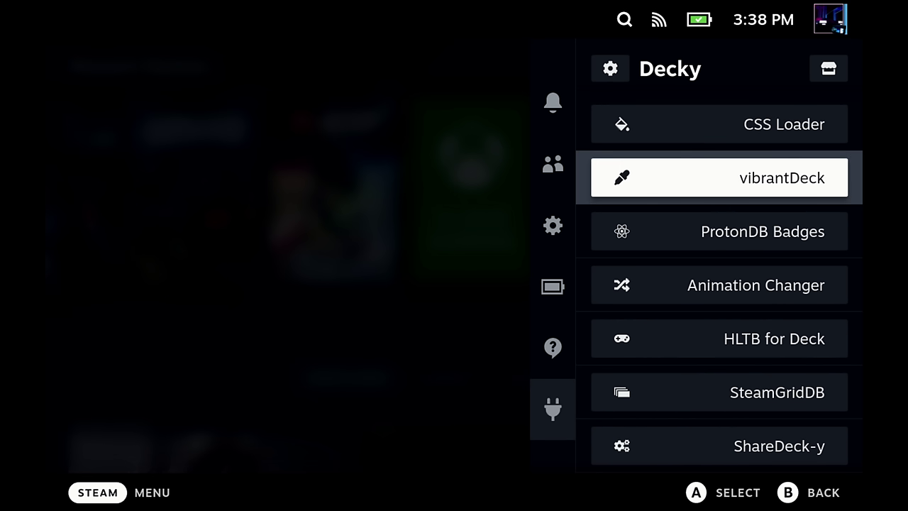
key("Up")
key("Down")
key("Down")
key("Down")
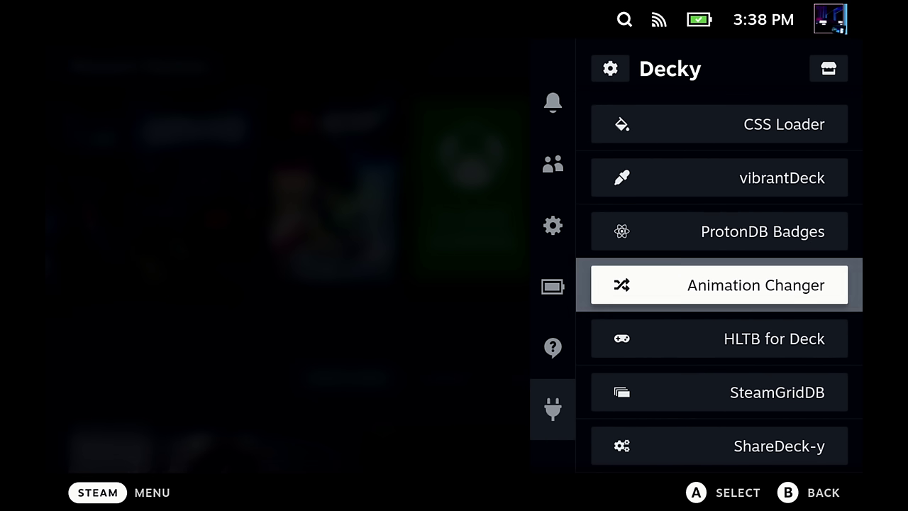
key("Down")
key("Down")
key("Down")
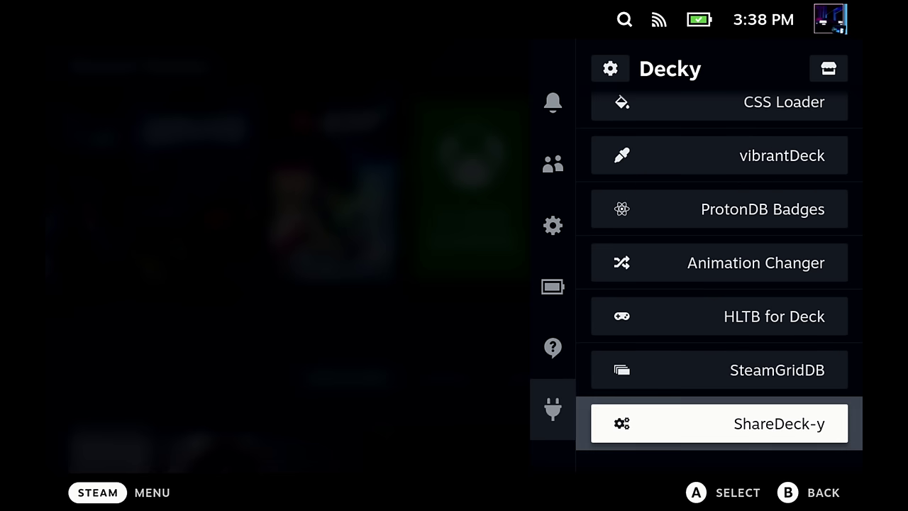
Open vibrantDeck from the Decky plugin list to view its color settings
key("Up")
key("Up")
key("Up")
key("Up")
key("Up")
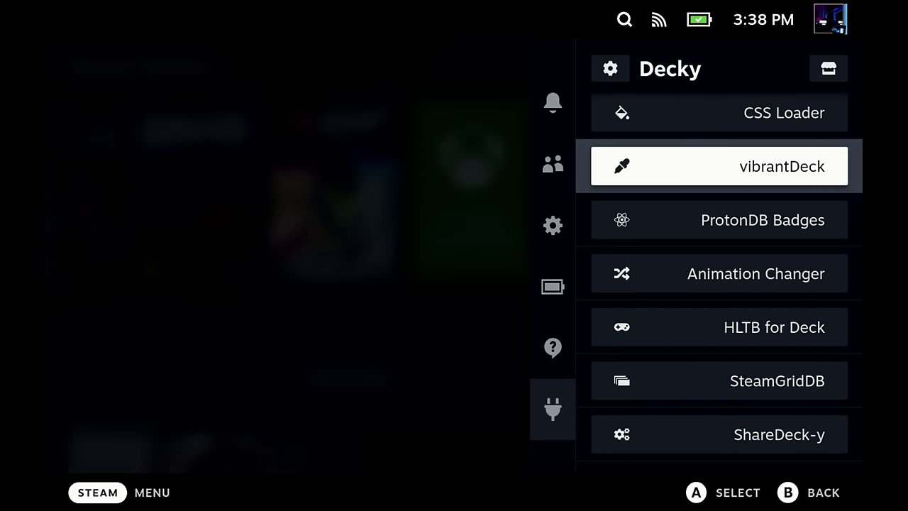
key("Return")
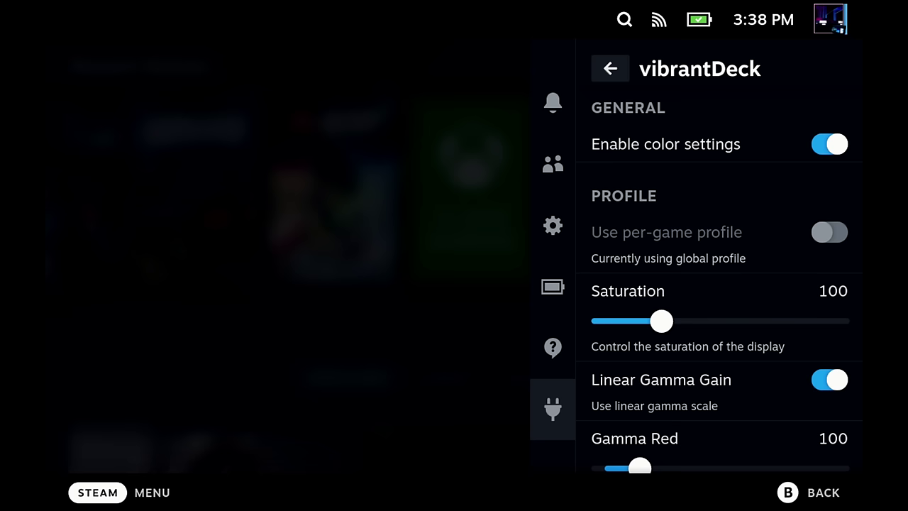
Return to the home screen, view the Elden Ring game page, and leave it
key("Escape")
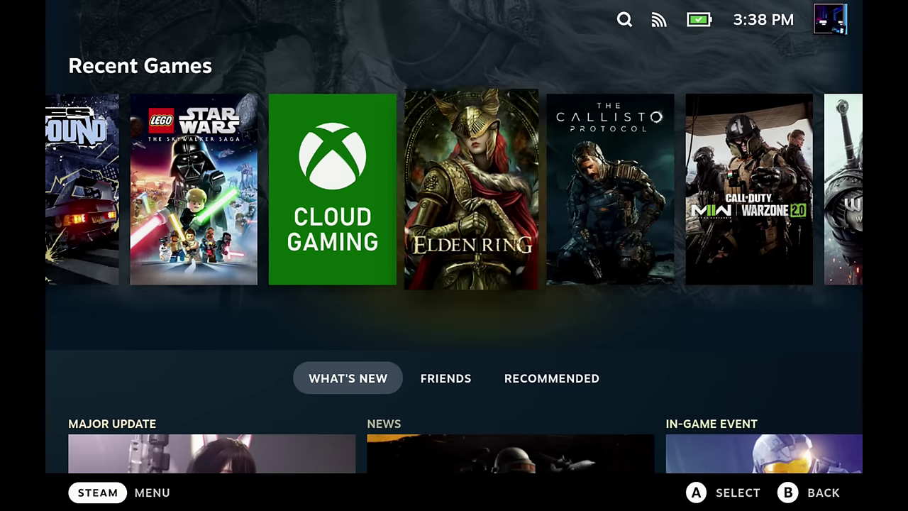
key("Return")
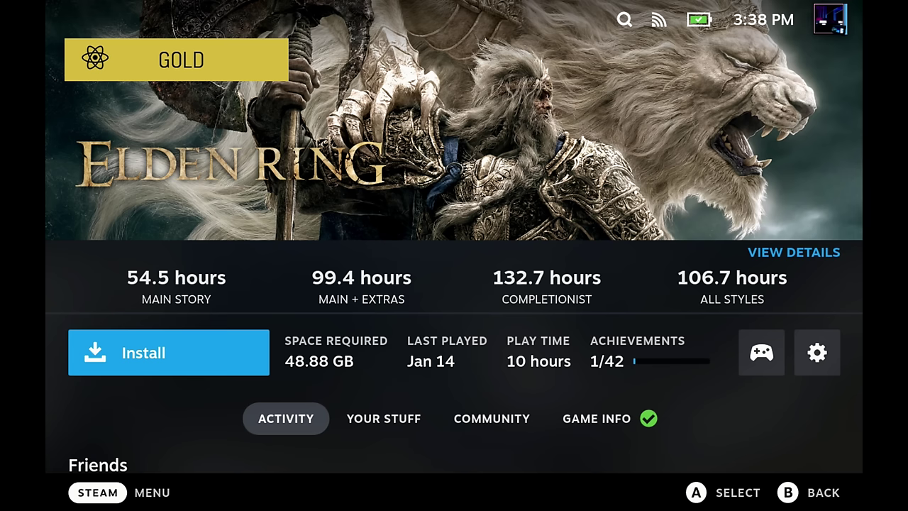
key("Escape")
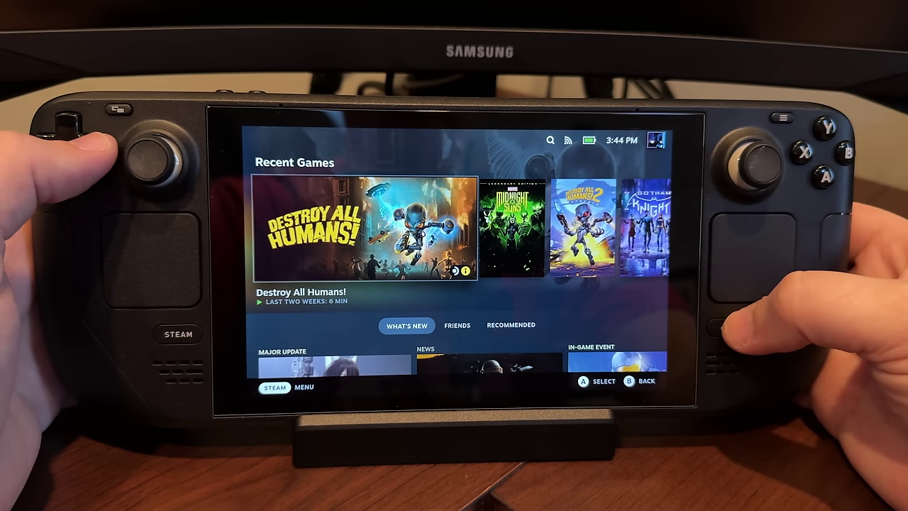
Open vibrantDeck in Decky, raise the display saturation to 140, and return to the home screen
key("ctrl+2")
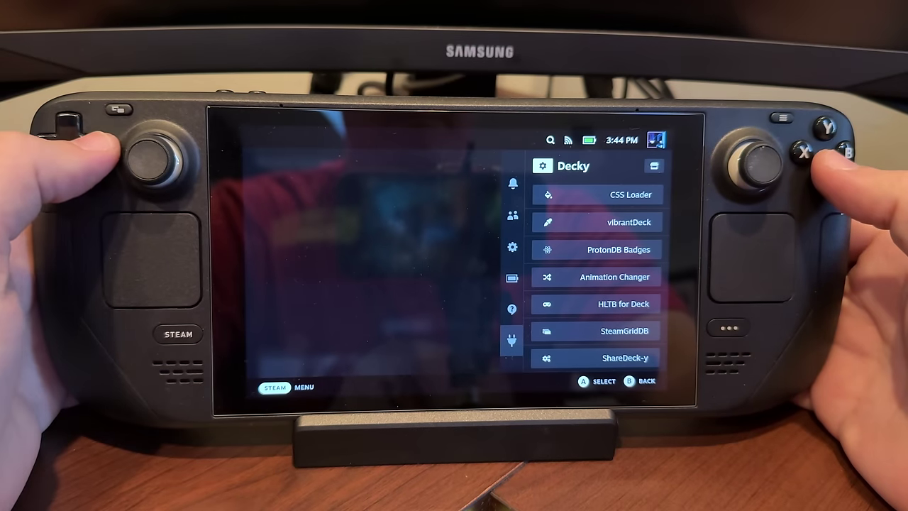
key("Down")
key("Down")
key("Return")
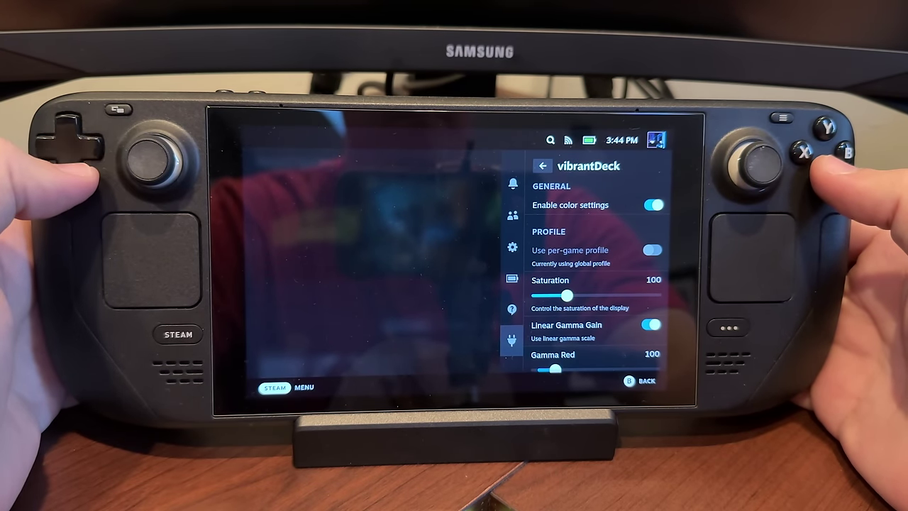
key("Down")
key("Down")
key("Down")
key("Return")
key("Right")
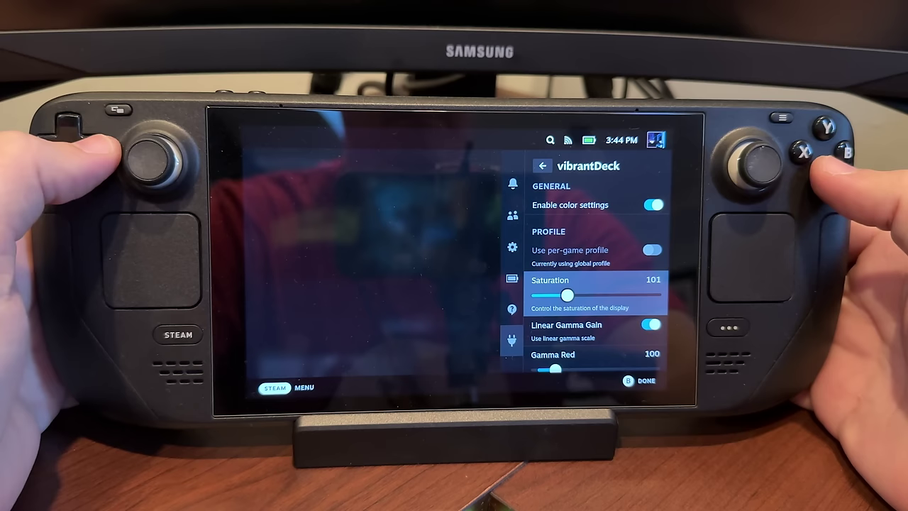
key("Right")
key("Right")
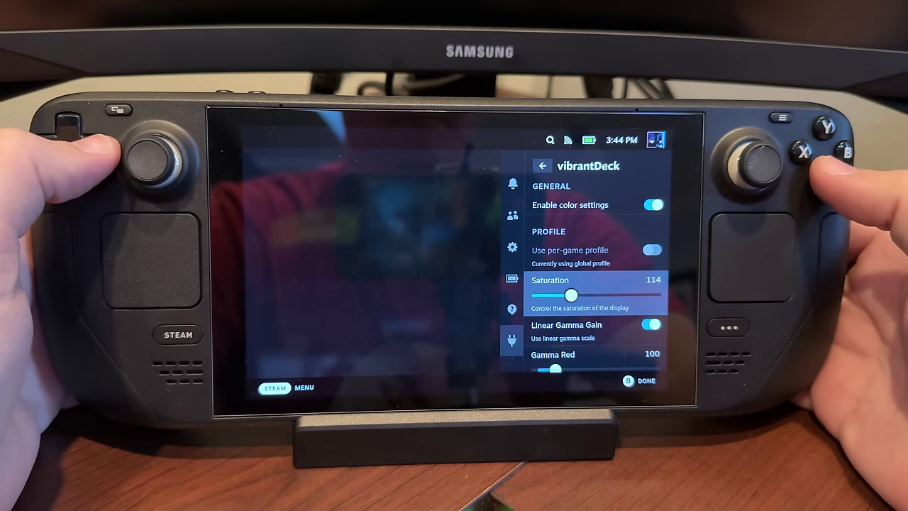
key("Right")
key("Right")
key("Right")
key("Right")
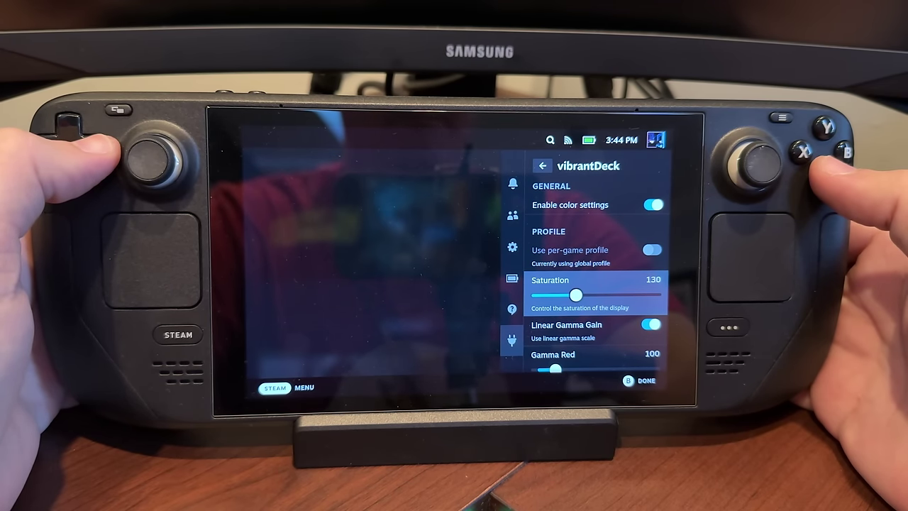
key("Right")
key("Right")
key("Right")
key("Right")
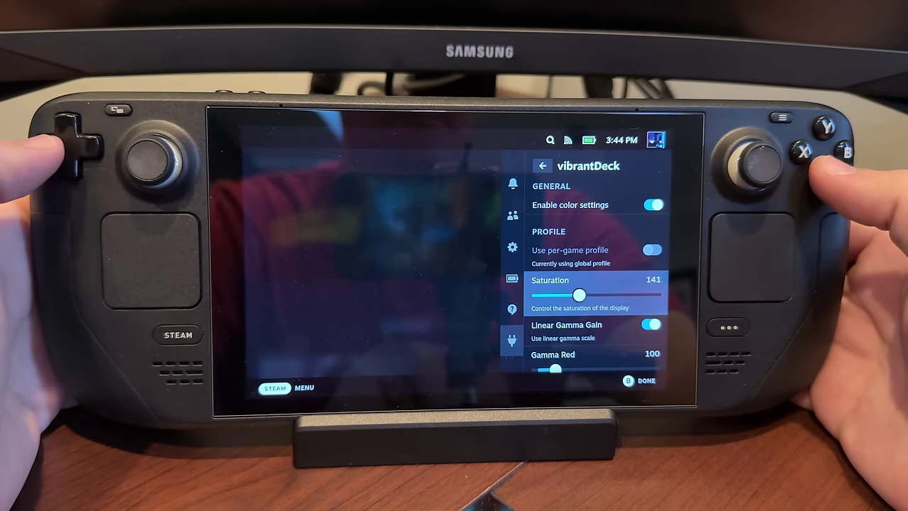
key("Escape")
key("Escape")
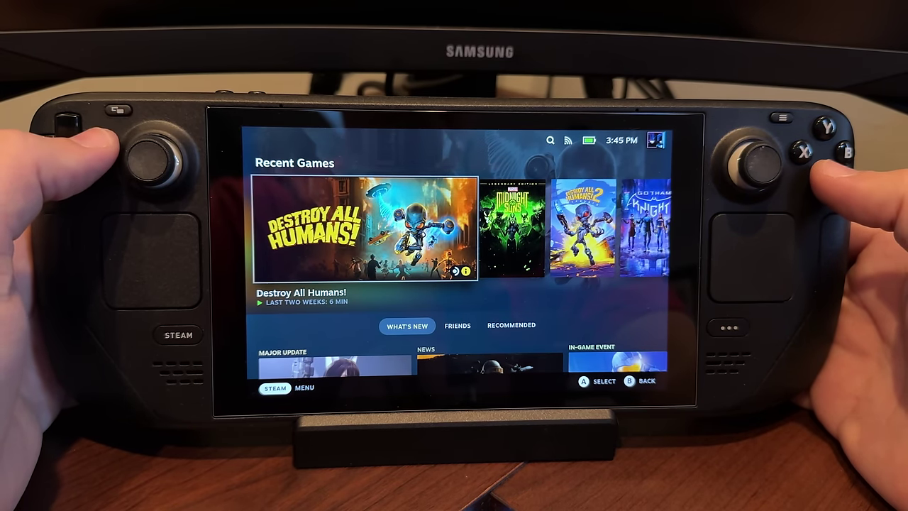
Browse the recent games to judge the artwork colors, ending on Gotham Knights
key("Right")
key("Right")
key("Right")
key("Left")
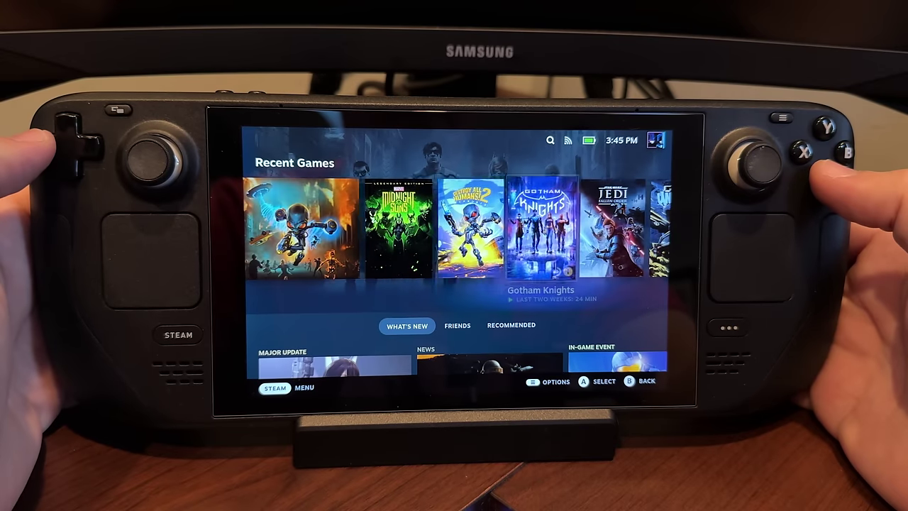
key("Left")
key("Right")
key("Right")
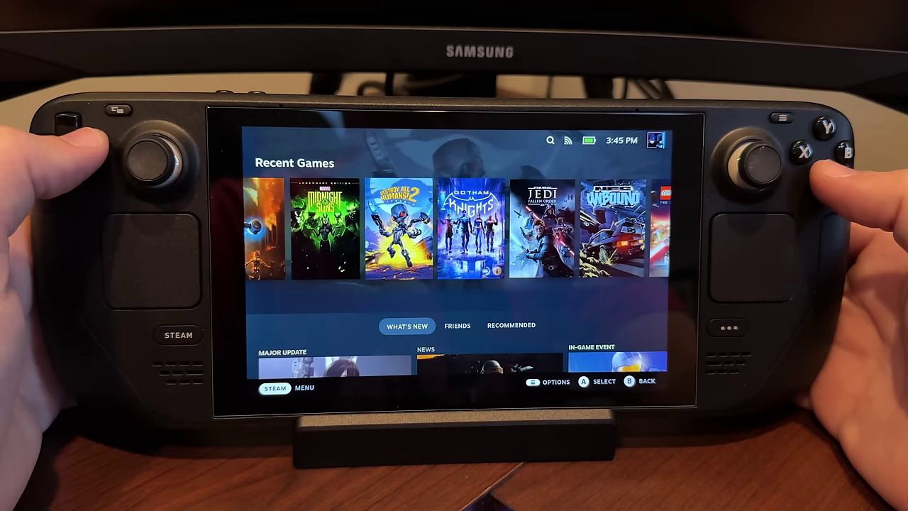
key("Right")
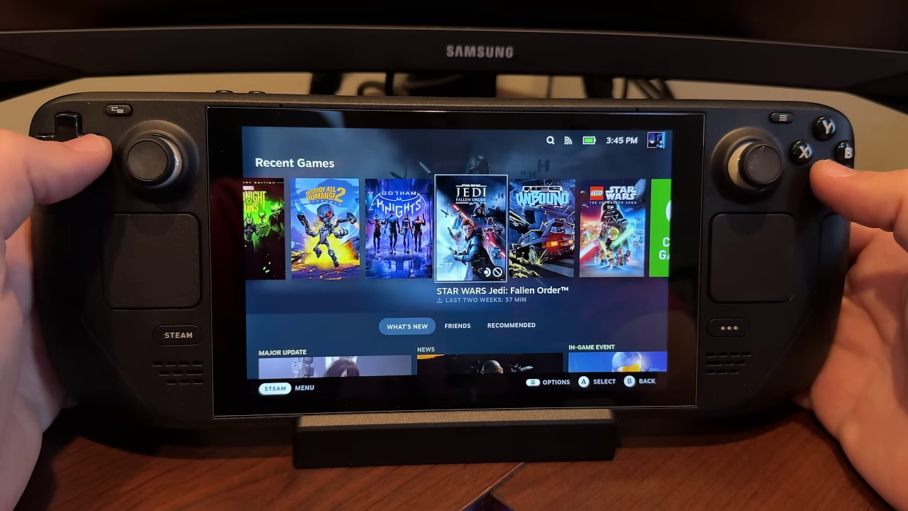
key("Left")
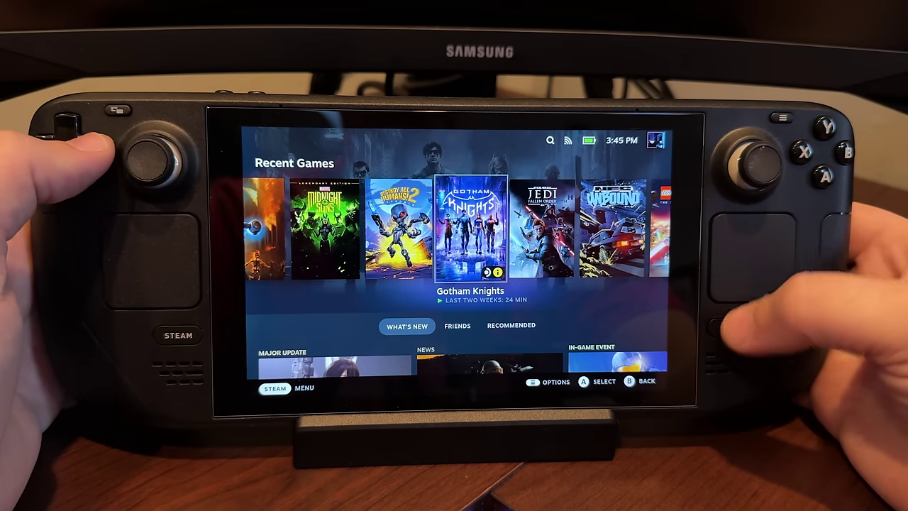
Raise the vibrantDeck saturation to 195 and return to the home screen
key("ctrl+2")
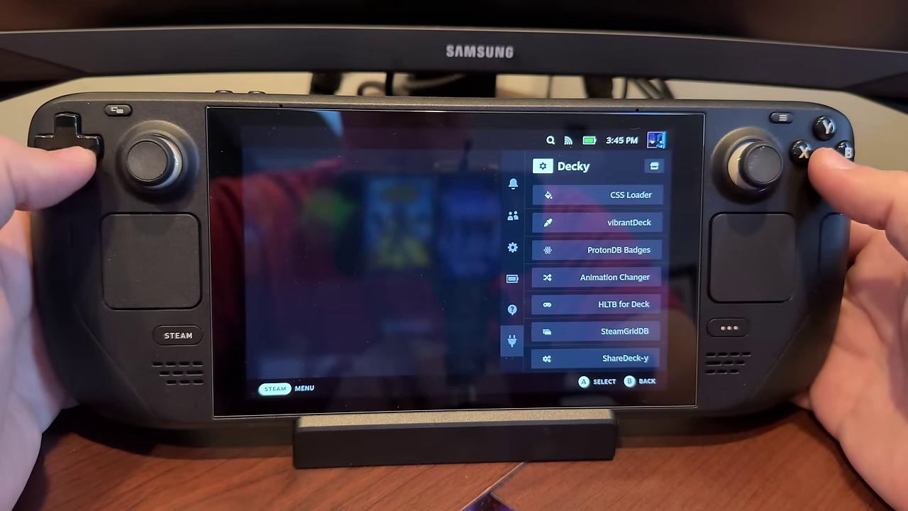
key("Down")
key("Return")
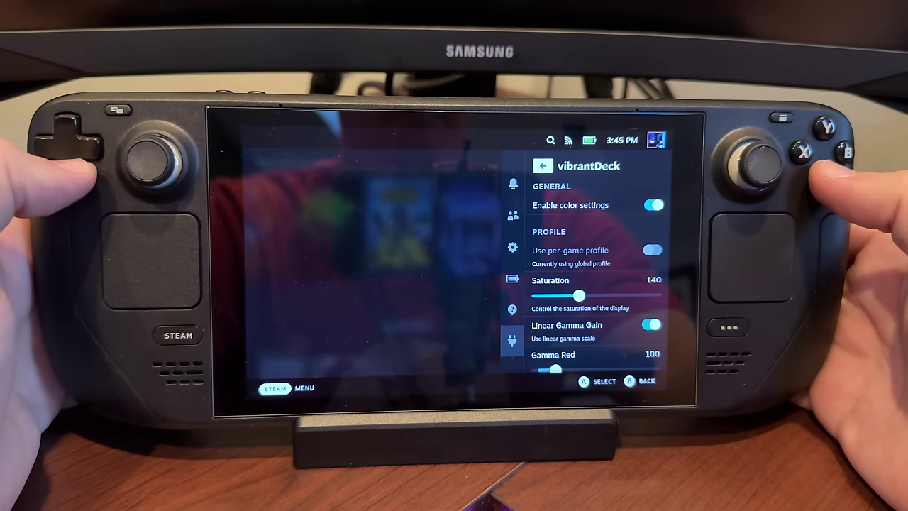
key("Down")
key("Down")
key("Right")
key("Right")
key("Right")
key("Right")
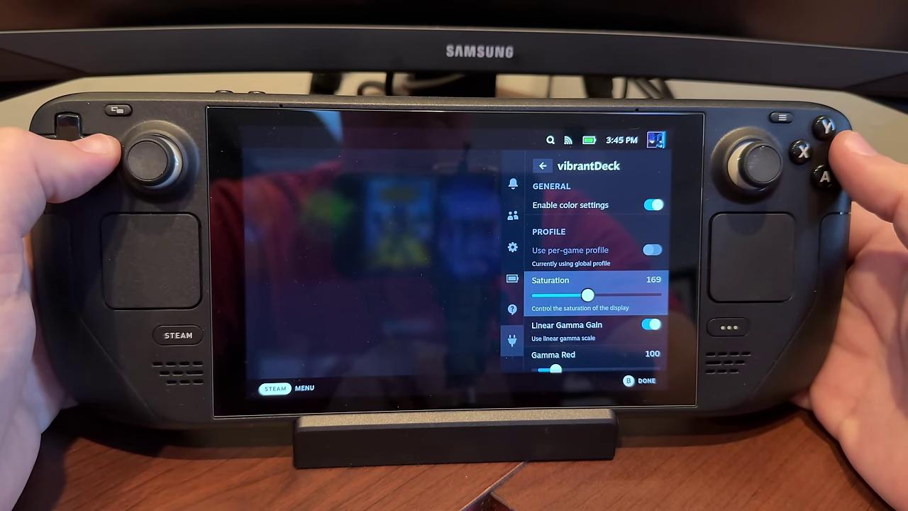
key("Right")
key("Right")
key("Right")
key("Right")
key("Right")
key("Right")
key("Right")
key("Right")
key("Right")
key("Right")
key("Right")
key("Right")
key("Right")
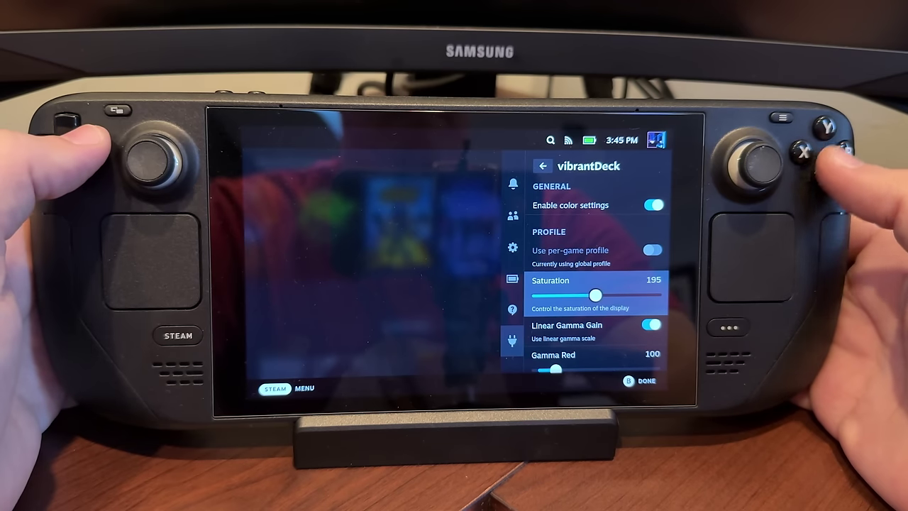
key("Escape")
key("Escape")
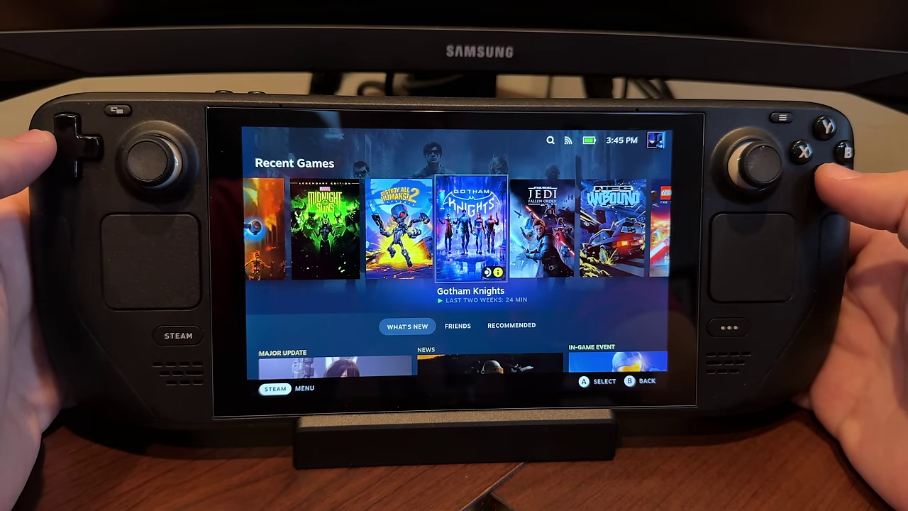
Examine the recent games' artwork colors from Gotham Knights back to Destroy All Humans!, ending on Destroy All Humans! 2 - Reprobed
key("Left")
key("Left")
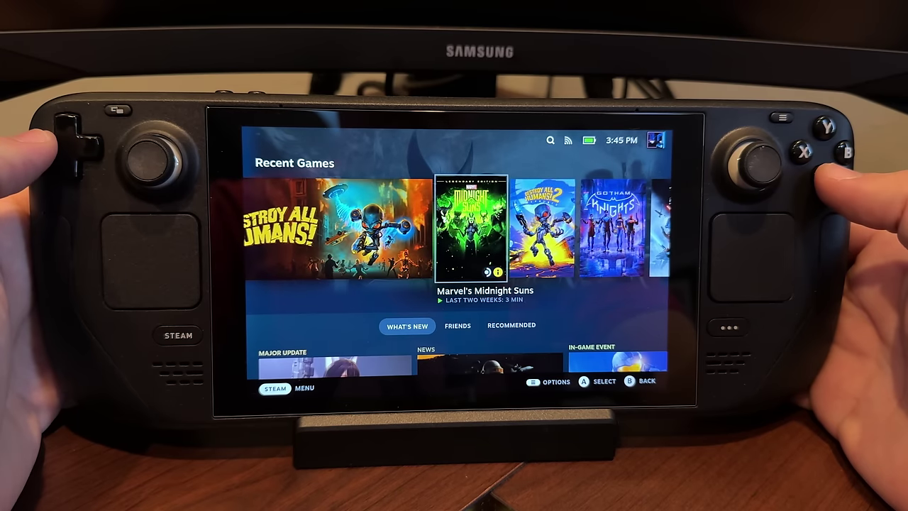
key("Left")
key("Right")
key("Right")
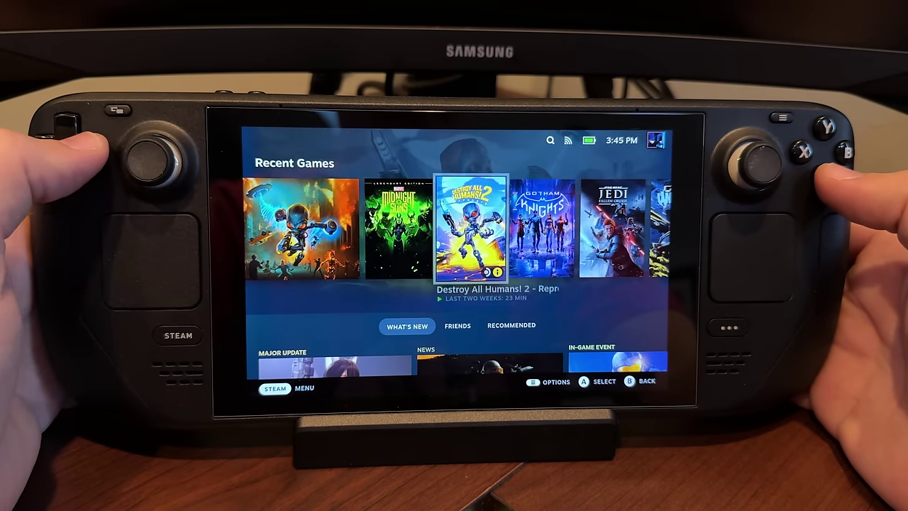
Reopen vibrantDeck in Decky, lower the display saturation, and return to the home screen
key("ctrl+2")
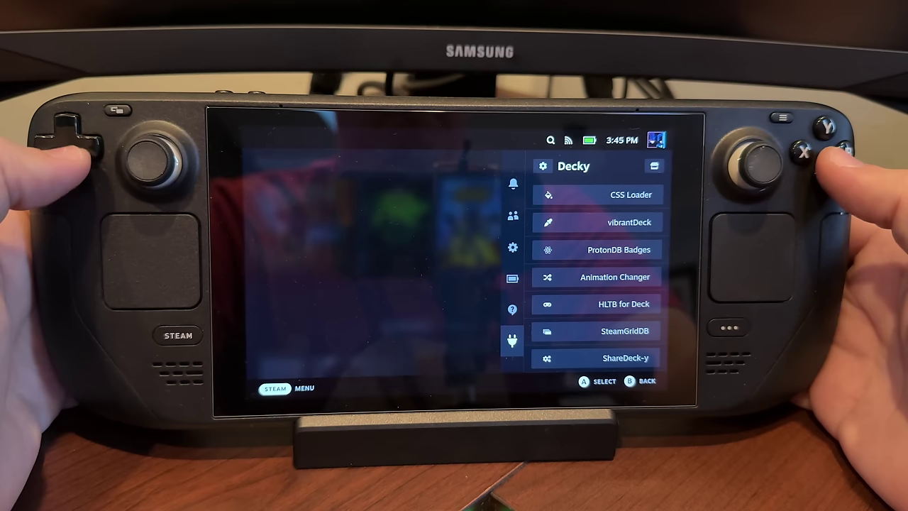
key("Down")
key("Down")
key("Return")
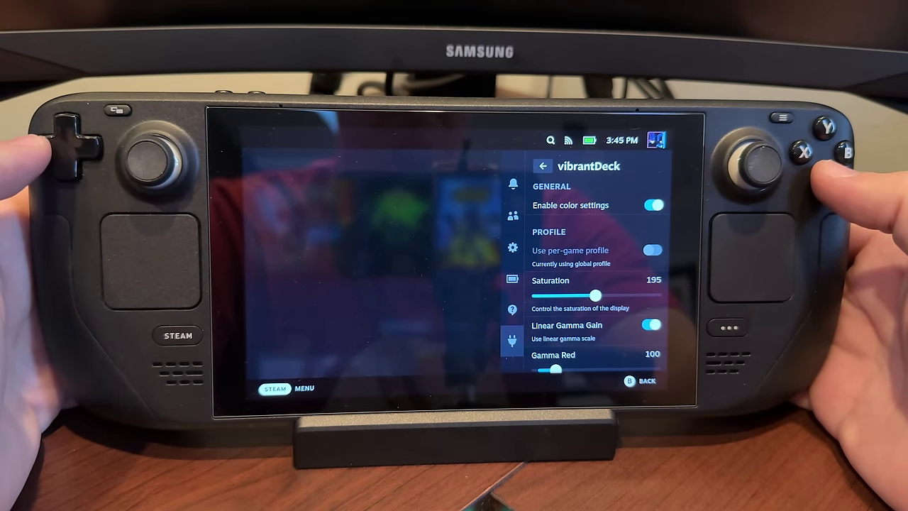
key("Down")
key("Down")
key("Left")
key("Escape")
key("Escape")
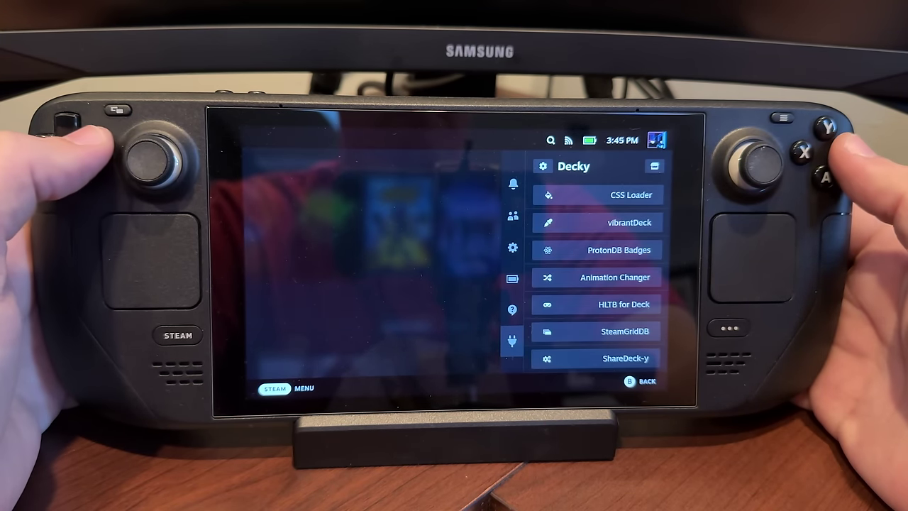
key("Escape")
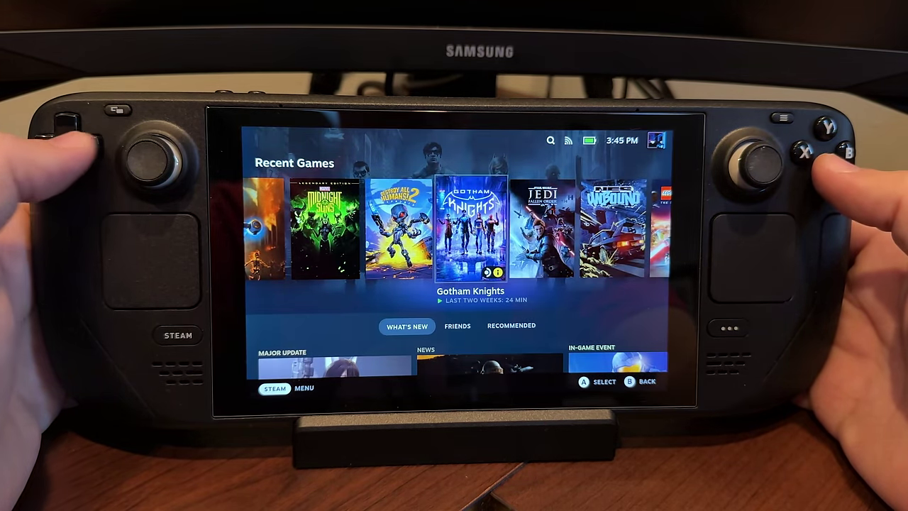
Browse the recent games, open the Marvel's Midnight Suns page to examine its colors, and leave it
key("Left")
key("Left")
key("Left")
key("Right")
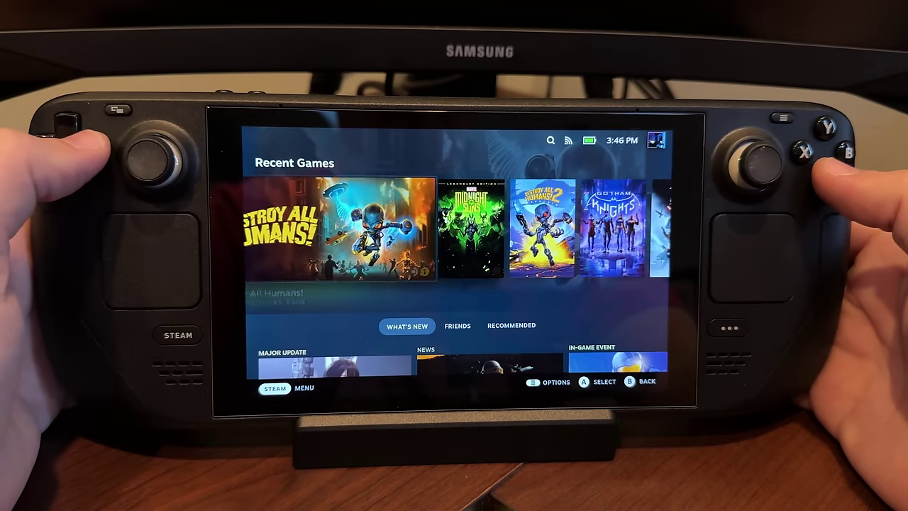
key("Return")
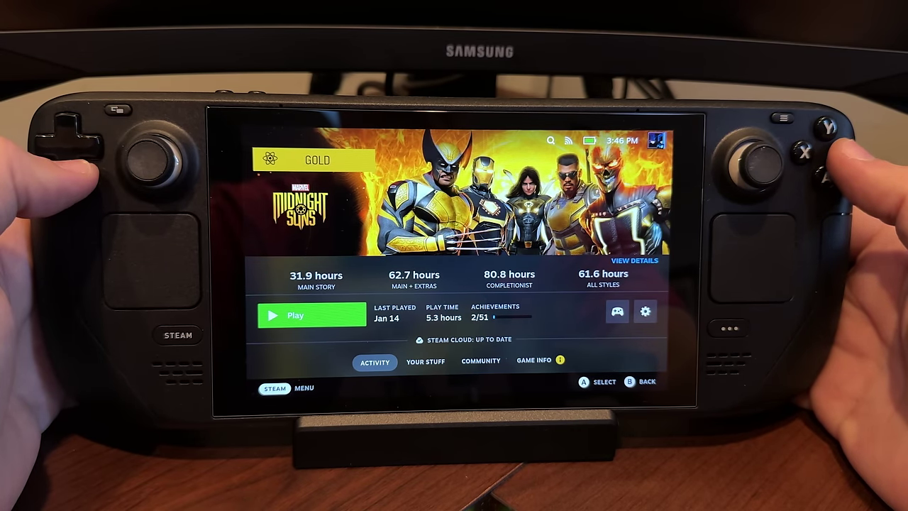
key("Escape")
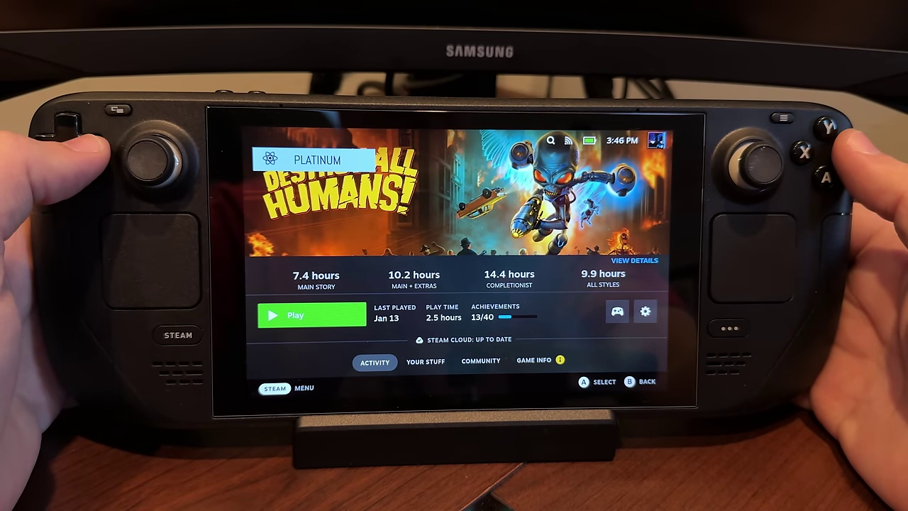
Leave the Destroy All Humans! page and move to Destroy All Humans! 2 - Reprobed in the recent games
key("Escape")
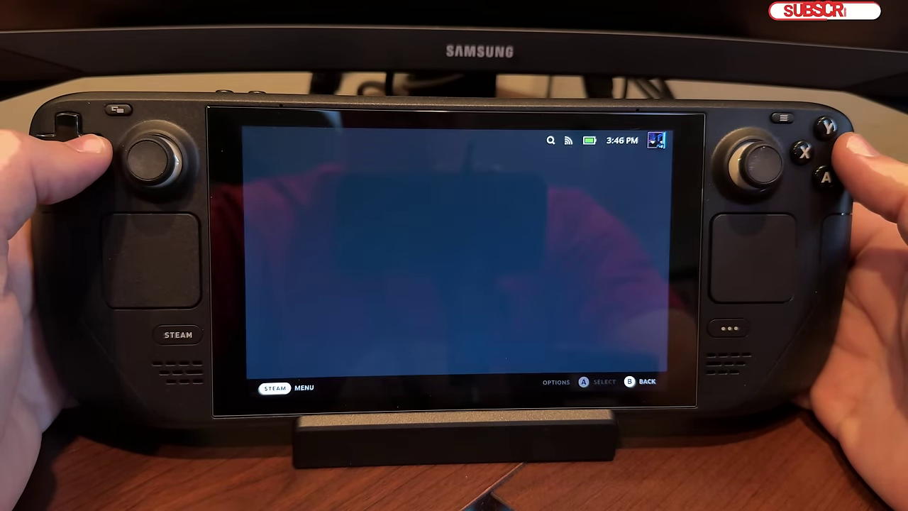
key("Right")
key("Right")
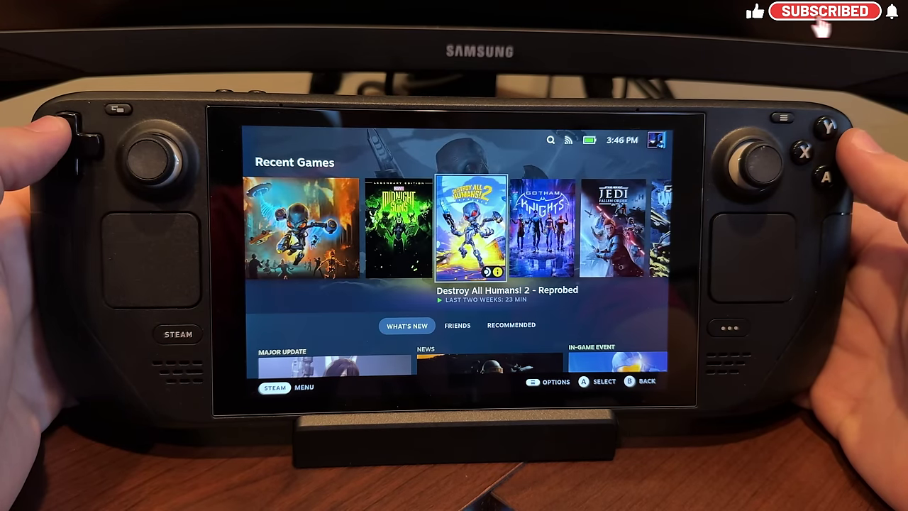